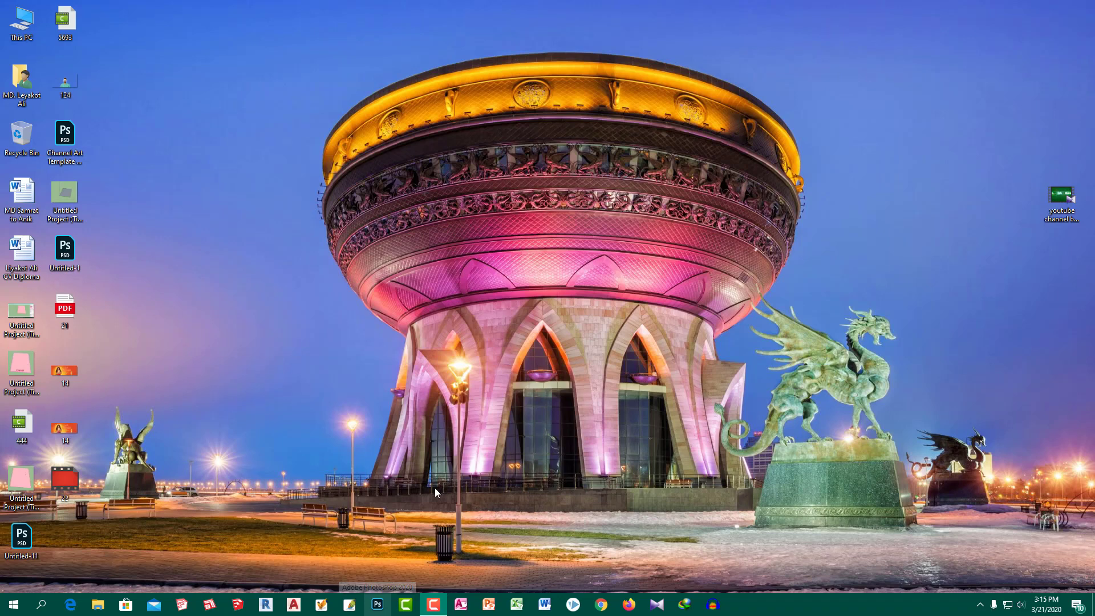
# Refresh the desktop and launch Photoshop from the taskbar to its Home screen.
pyautogui.rightClick(353, 321)
pyautogui.click(432, 355)
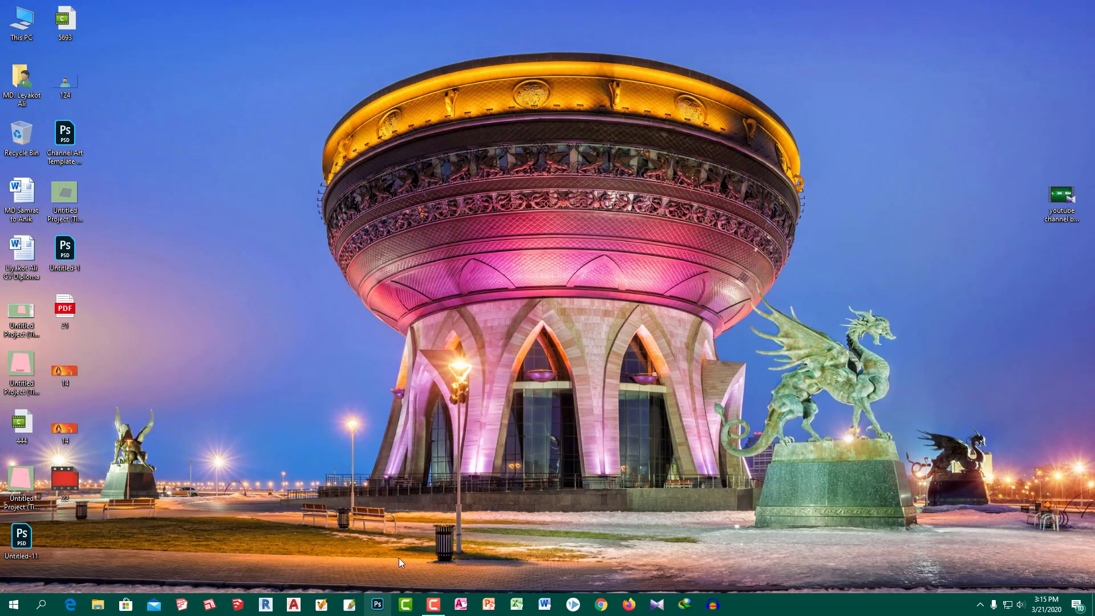
pyautogui.click(381, 608)
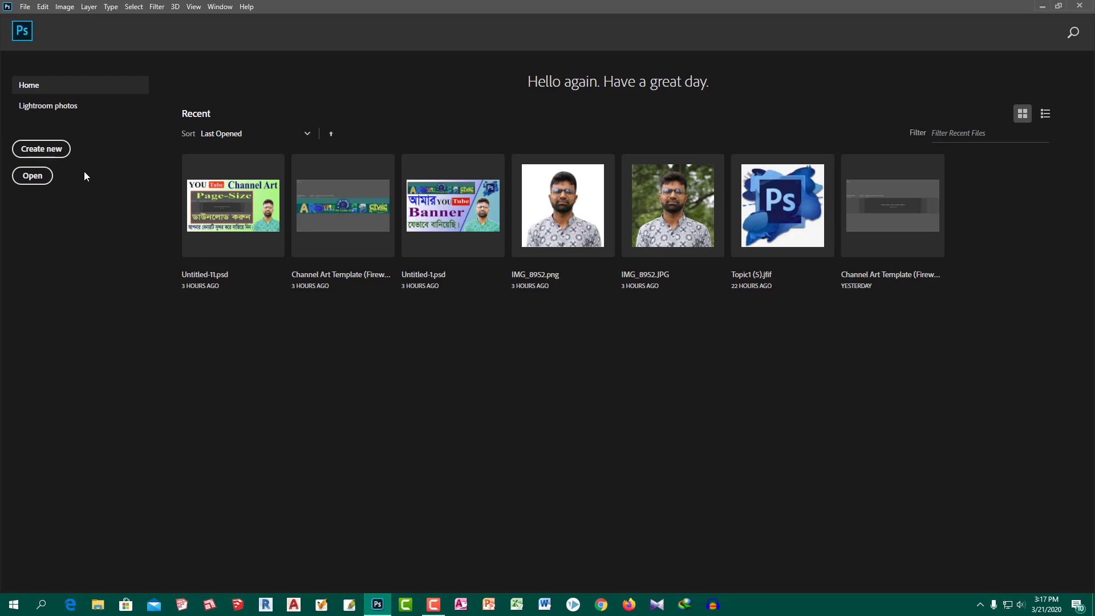
# Create a 1280 × 720 px, 72 ppi white document and reset colours to default.
pyautogui.click(50, 155)
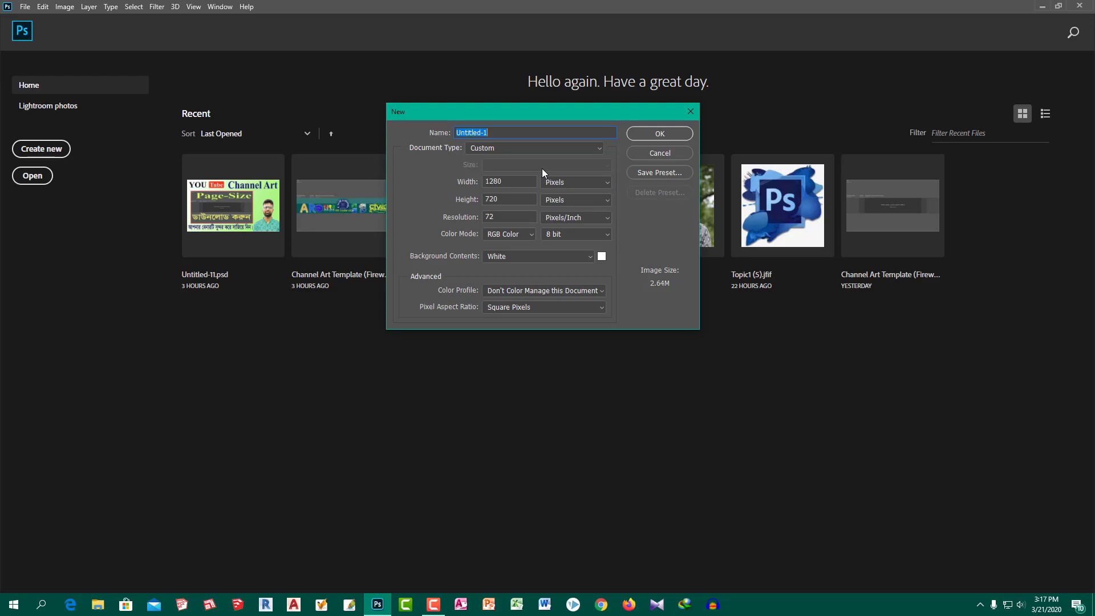
pyautogui.click(644, 135)
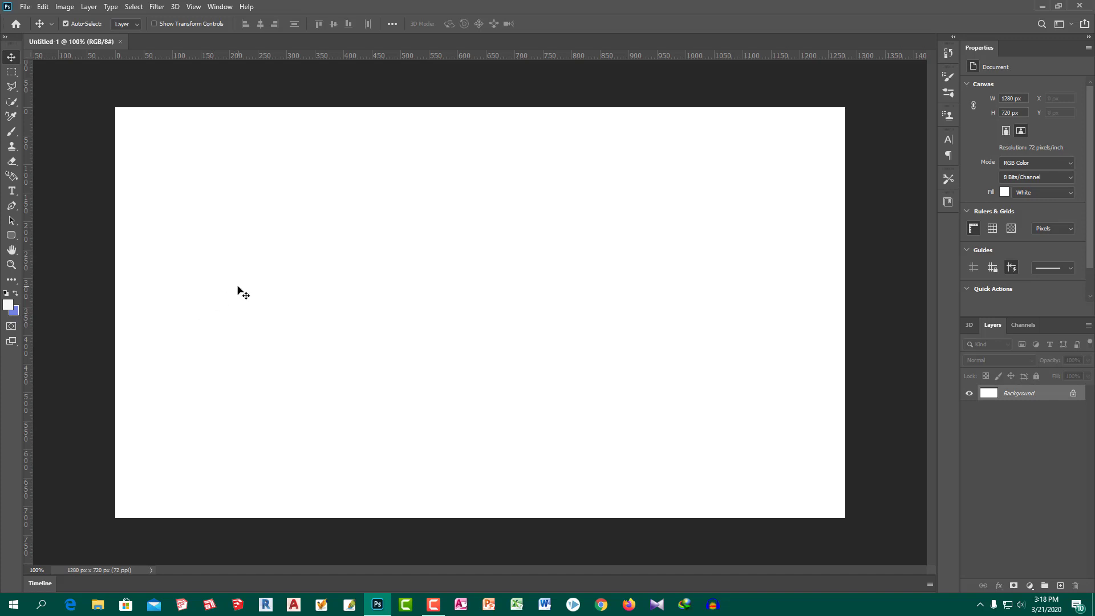
pyautogui.press('d')
# Make the foreground white and set the background colour to light pink #fbafaf.
pyautogui.click(16, 293)
pyautogui.click(15, 313)
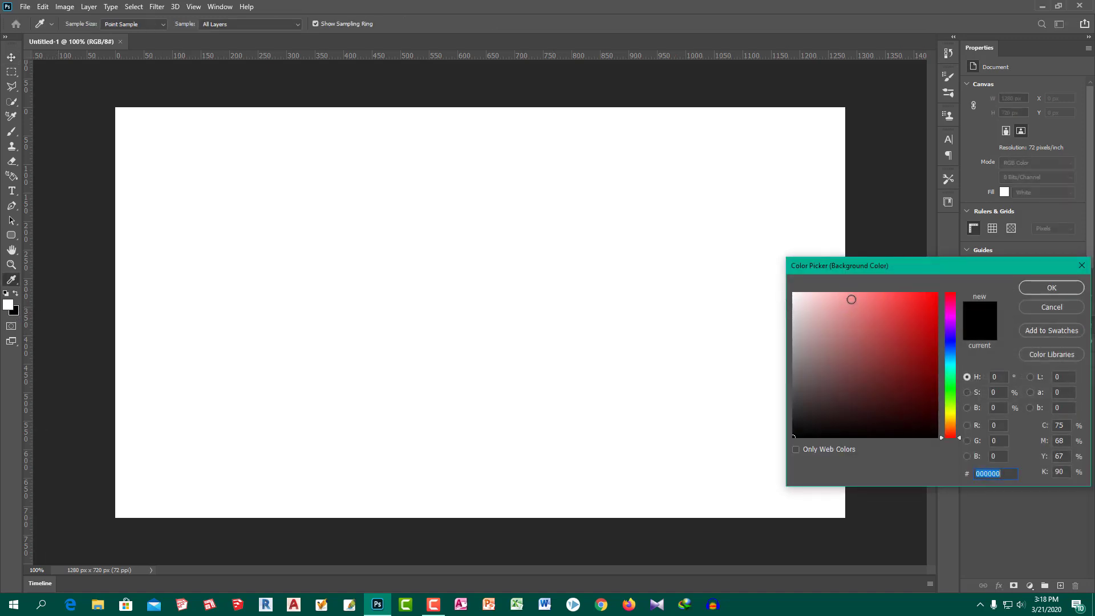
pyautogui.click(848, 298)
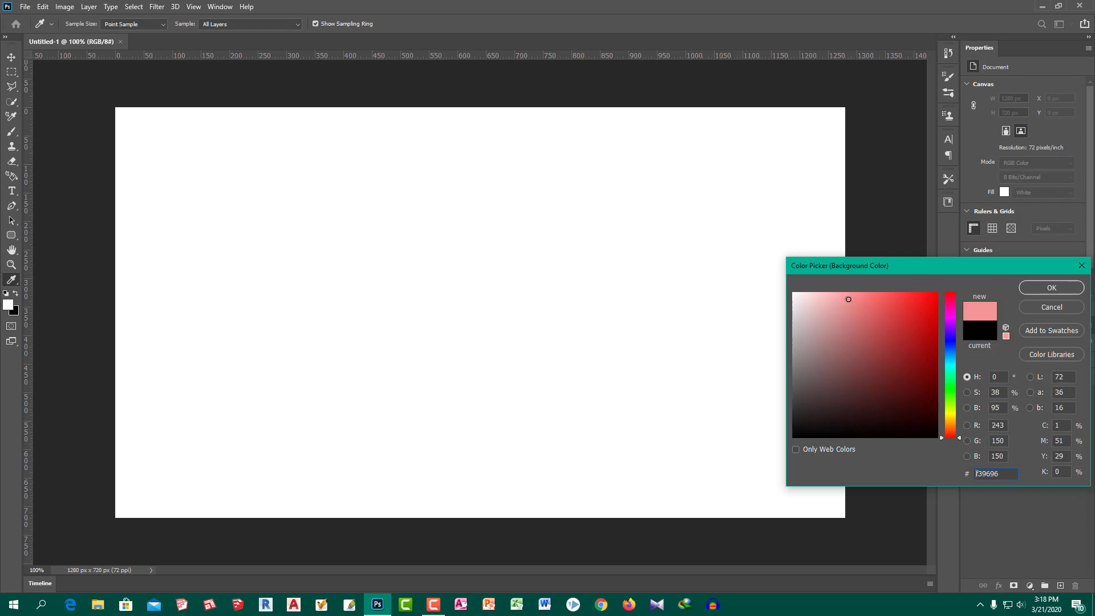
pyautogui.click(842, 298)
pyautogui.click(836, 295)
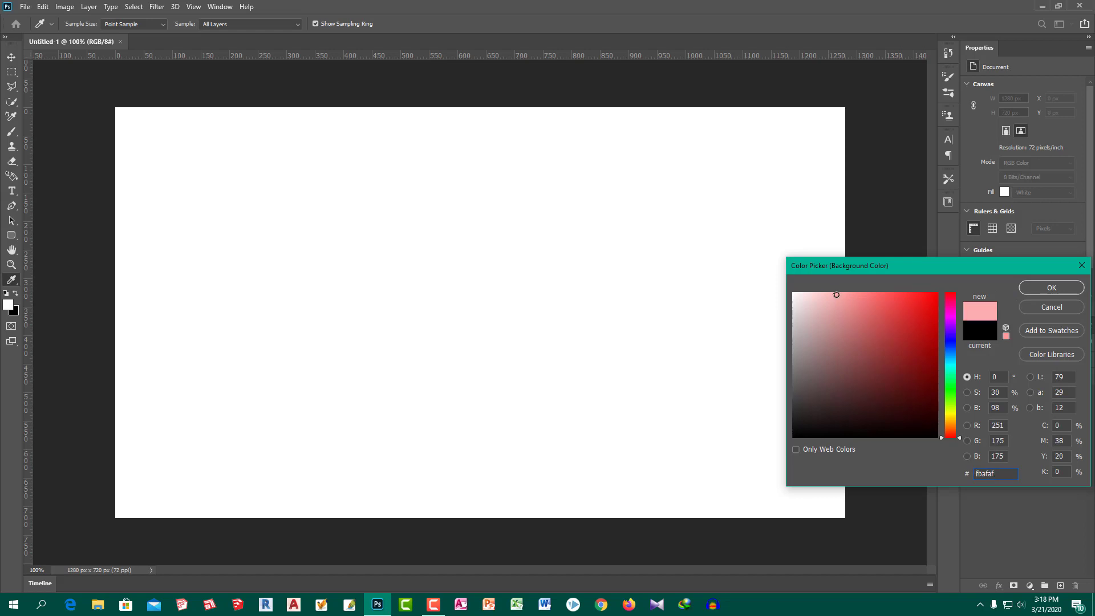
pyautogui.click(1064, 289)
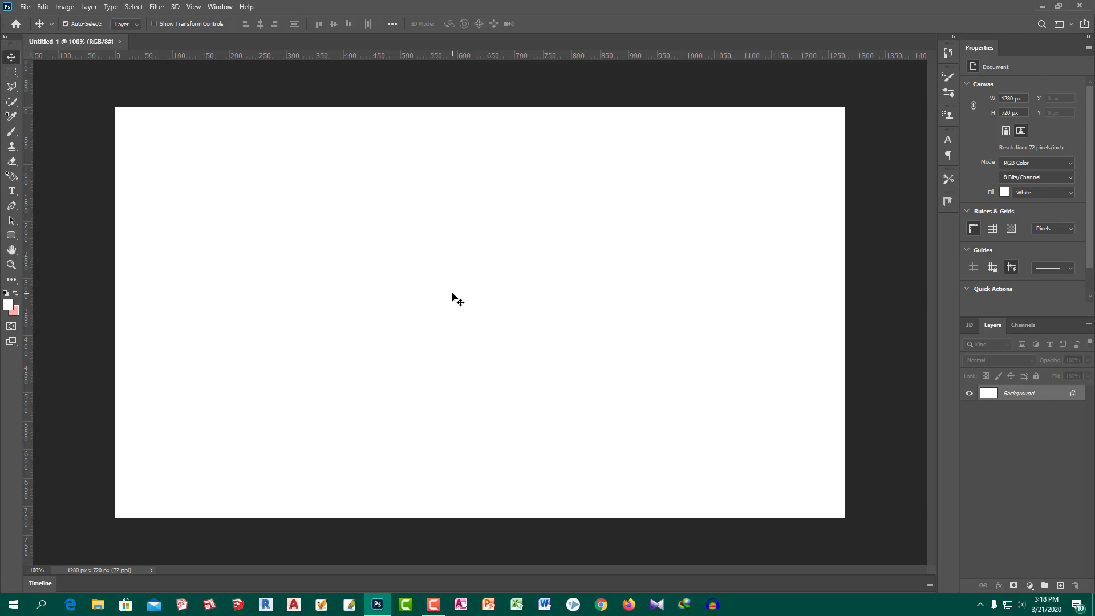
# Browse Google Images results for 'thumbnail background' in Chrome, then minimize the browser.
pyautogui.click(601, 605)
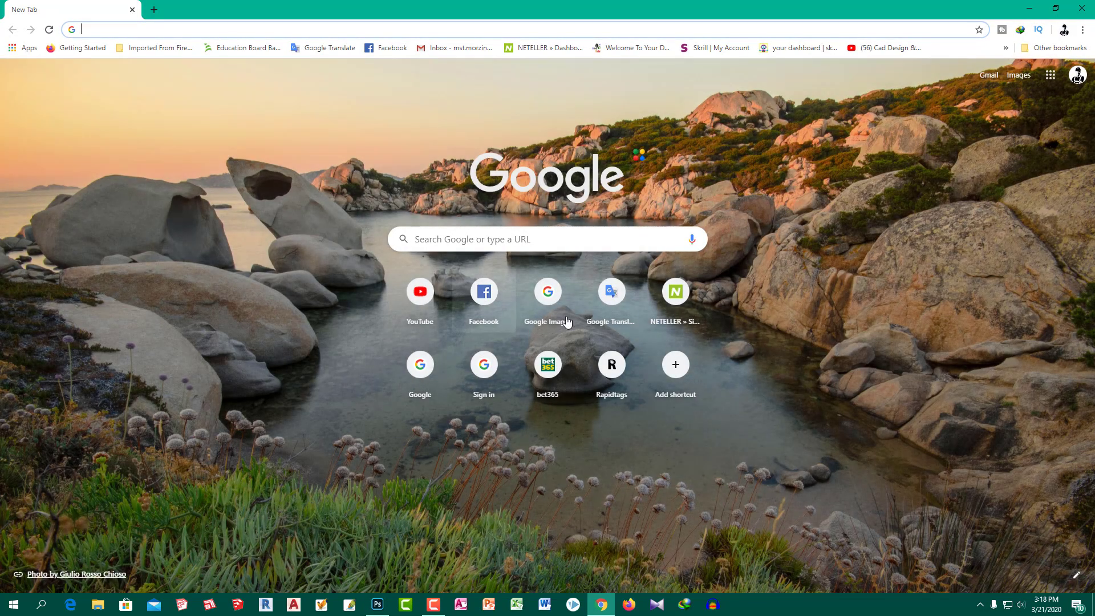
pyautogui.click(553, 298)
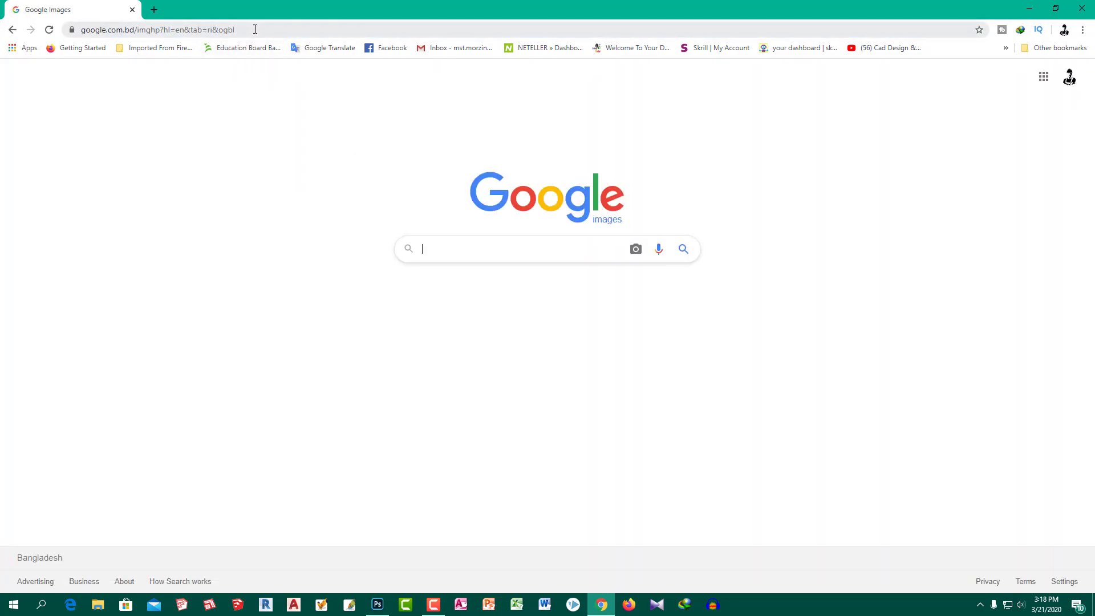
pyautogui.click(484, 252)
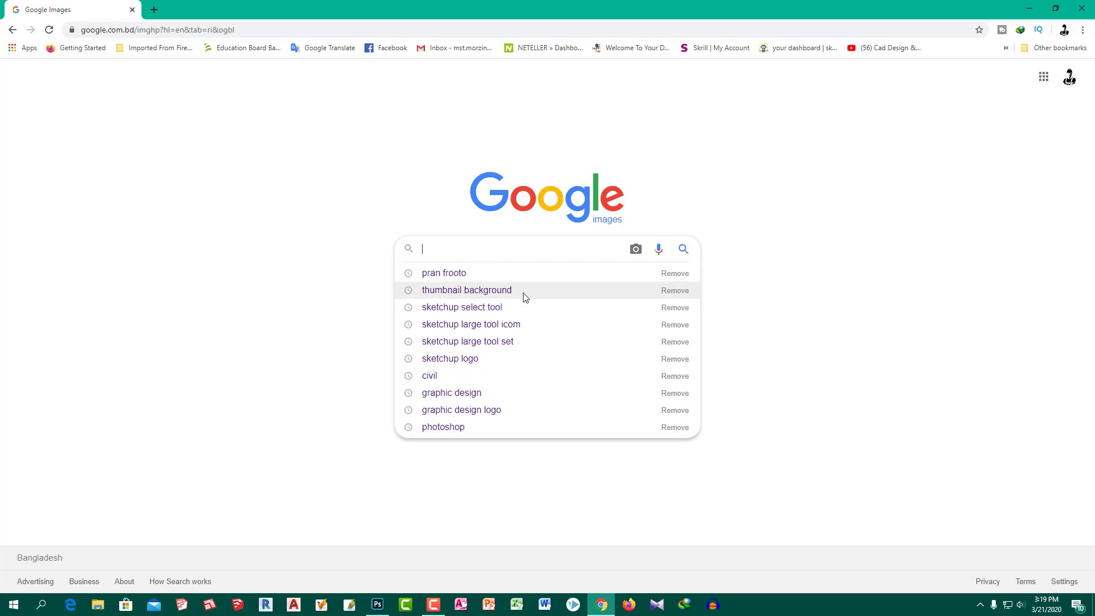
pyautogui.click(481, 290)
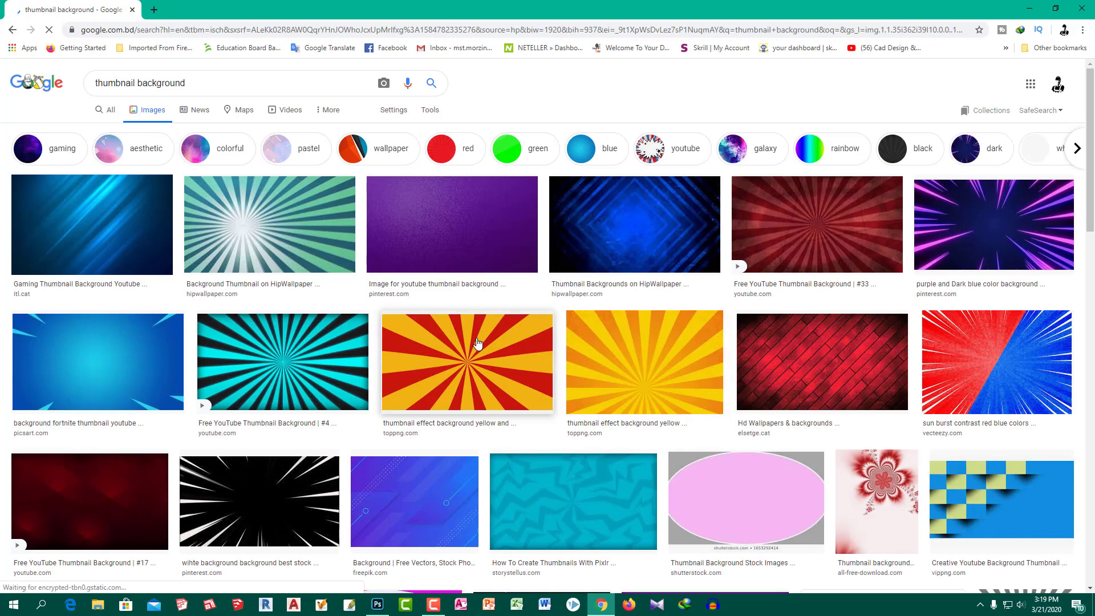
pyautogui.scroll(-6, 516, 370)
pyautogui.scroll(6, 476, 342)
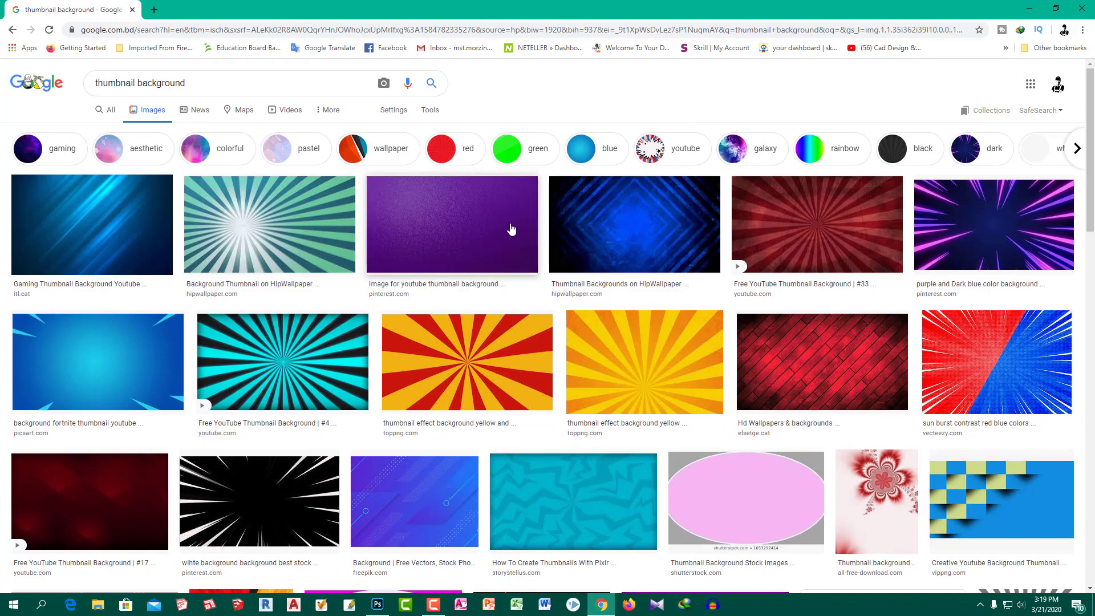
pyautogui.scroll(-3, 496, 294)
pyautogui.scroll(-3, 496, 295)
pyautogui.scroll(-3, 496, 295)
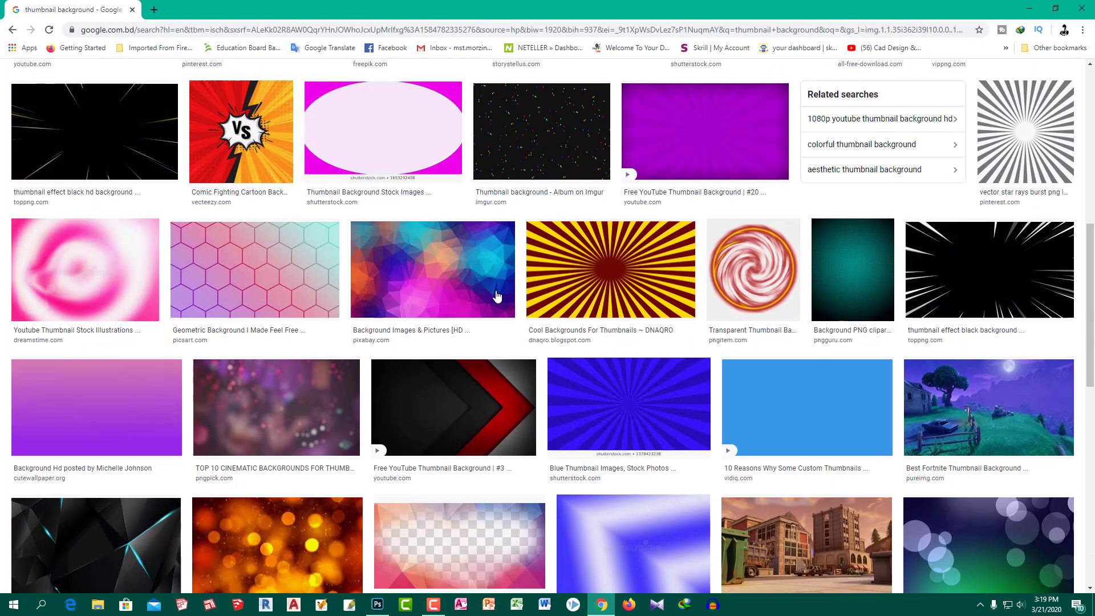
pyautogui.click(1031, 9)
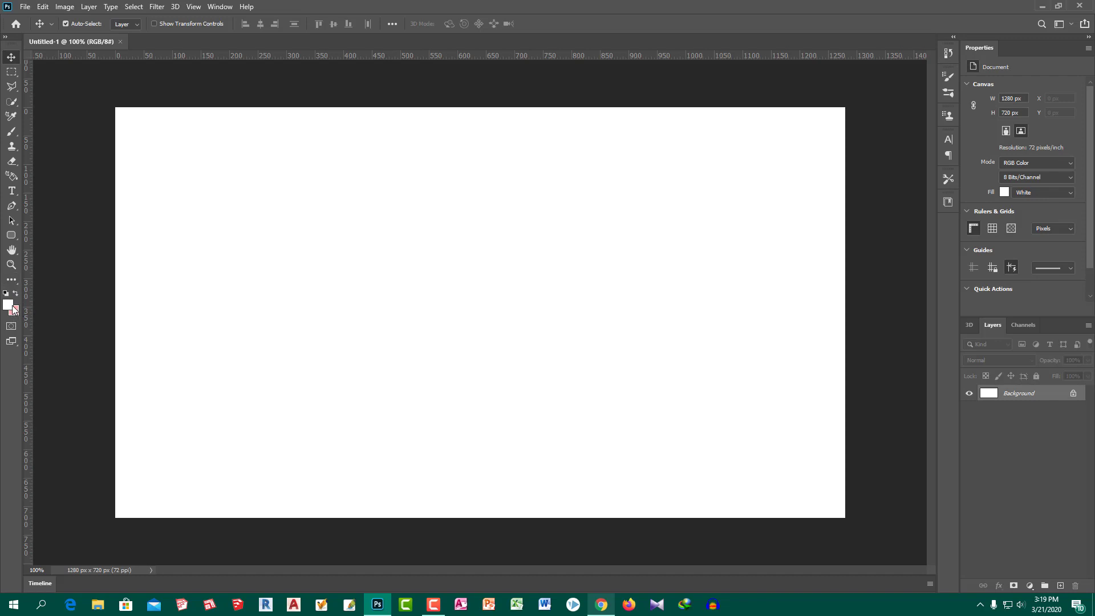
# Drag a white-to-pink Gradient Tool fill from the canvas's top-left to bottom-right corner.
pyautogui.click(16, 281)
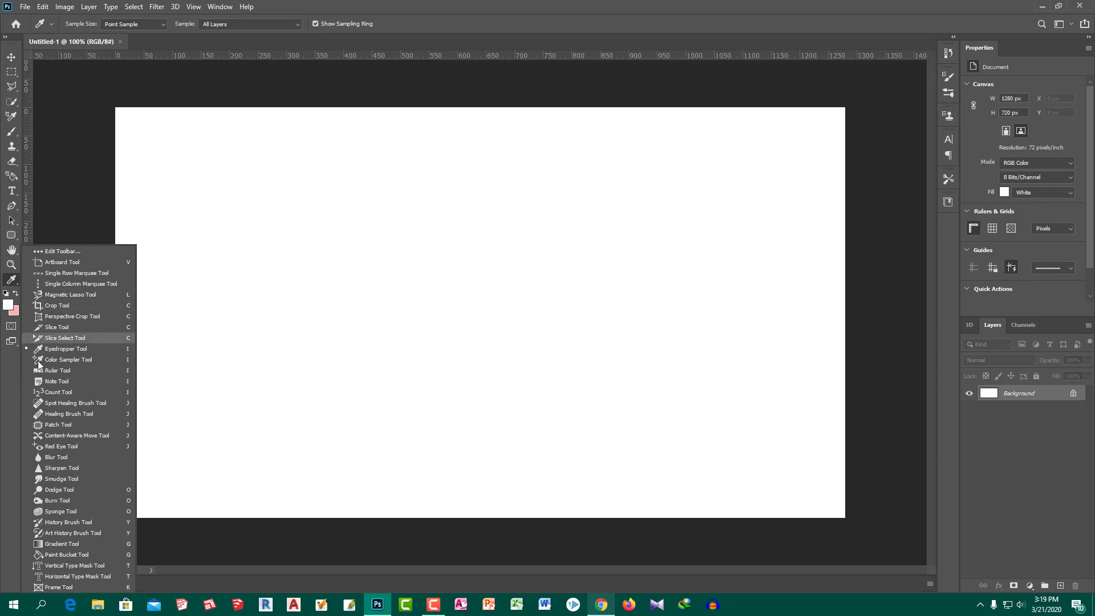
pyautogui.click(59, 545)
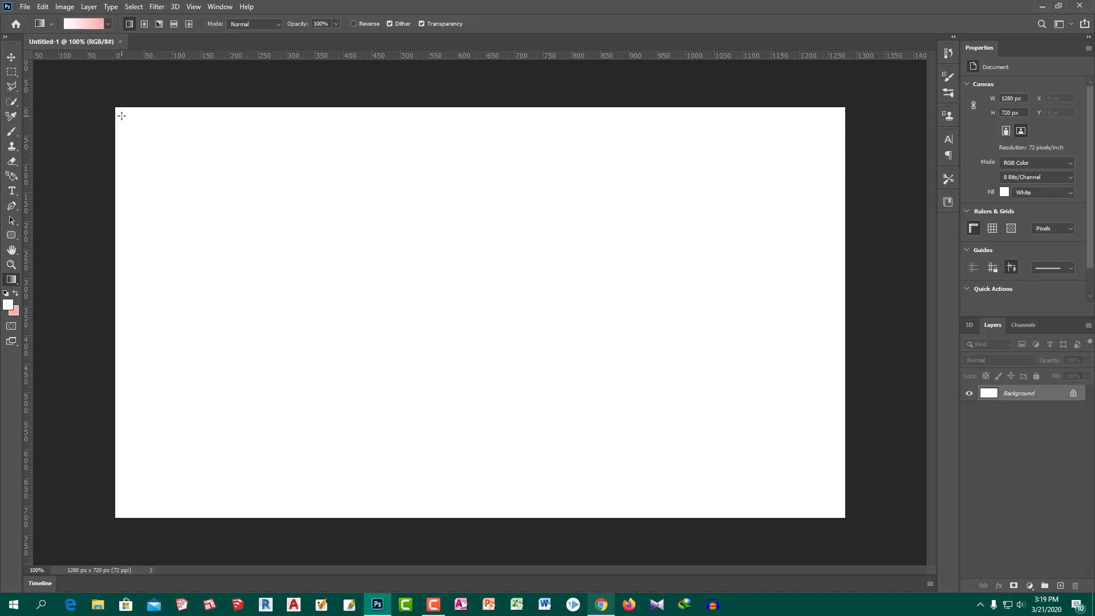
pyautogui.moveTo(122, 116); pyautogui.dragTo(733, 462)
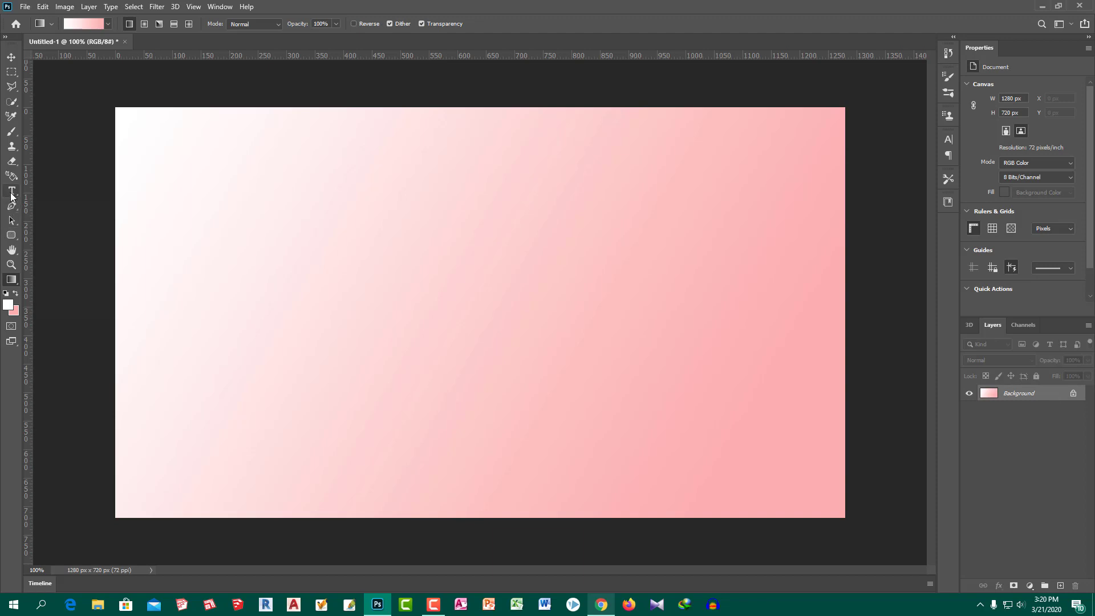
# Select the Horizontal Type tool with the Times New Roman font.
pyautogui.click(11, 194)
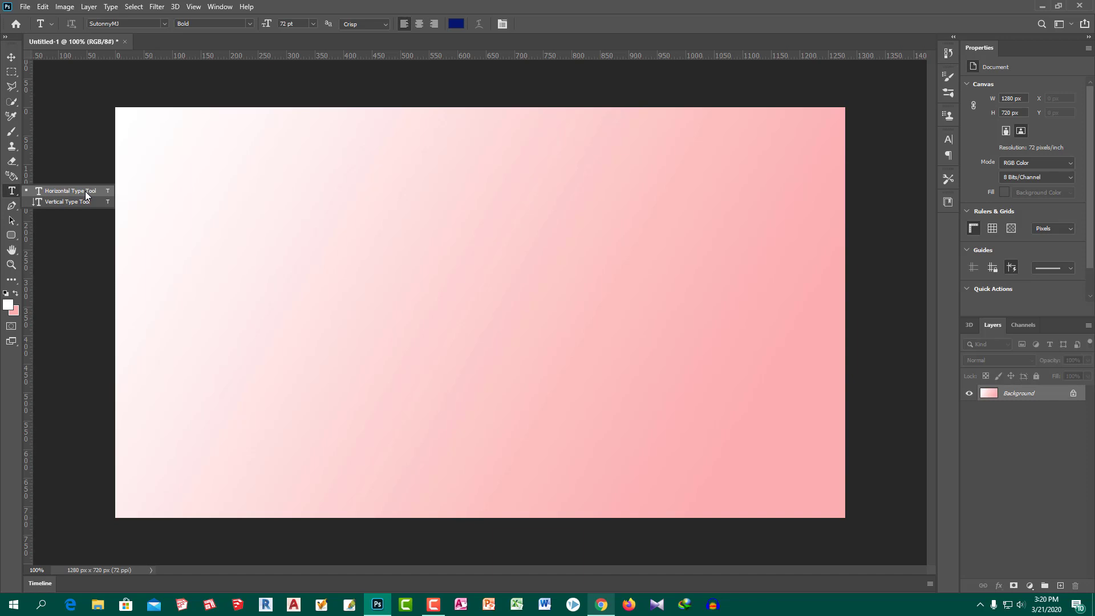
pyautogui.click(84, 191)
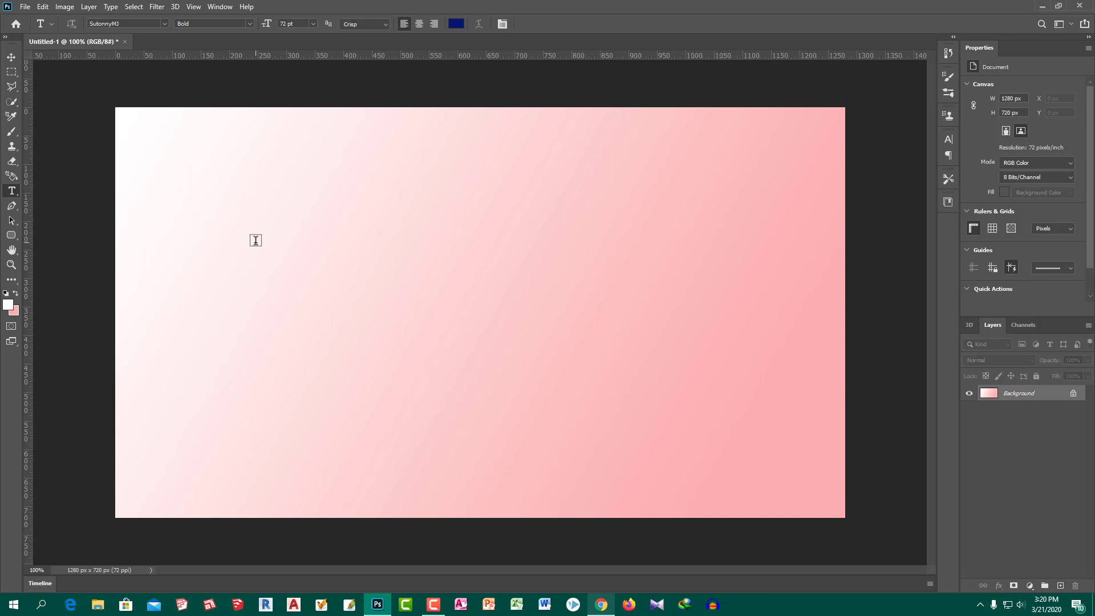
pyautogui.click(164, 24)
pyautogui.click(166, 59)
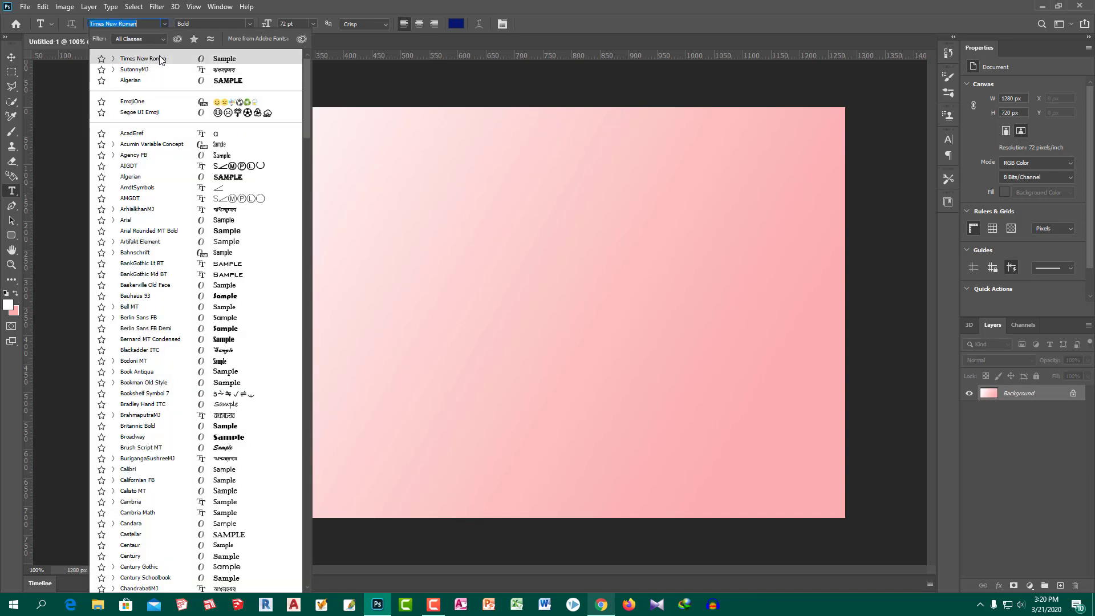
pyautogui.click(168, 60)
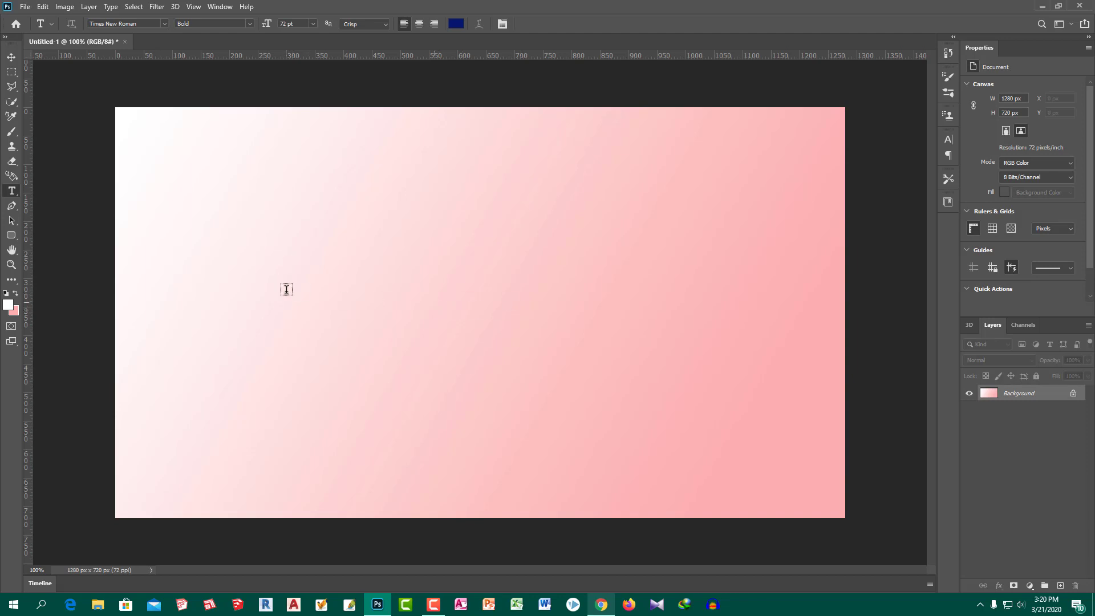
# Add a 'You' text layer left of the canvas centre.
pyautogui.click(278, 318)
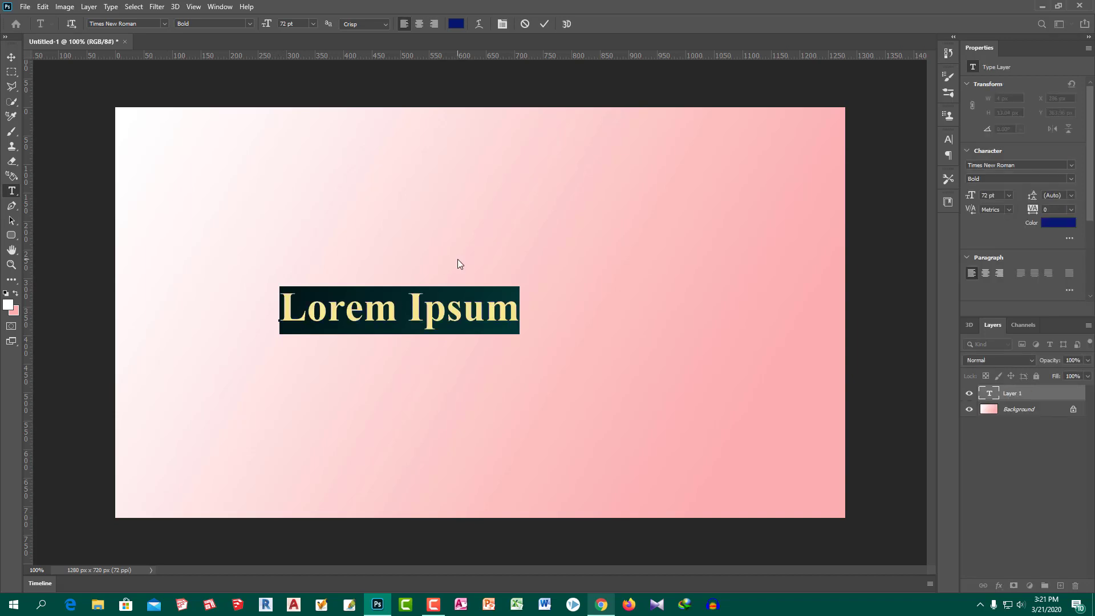
pyautogui.write('y')
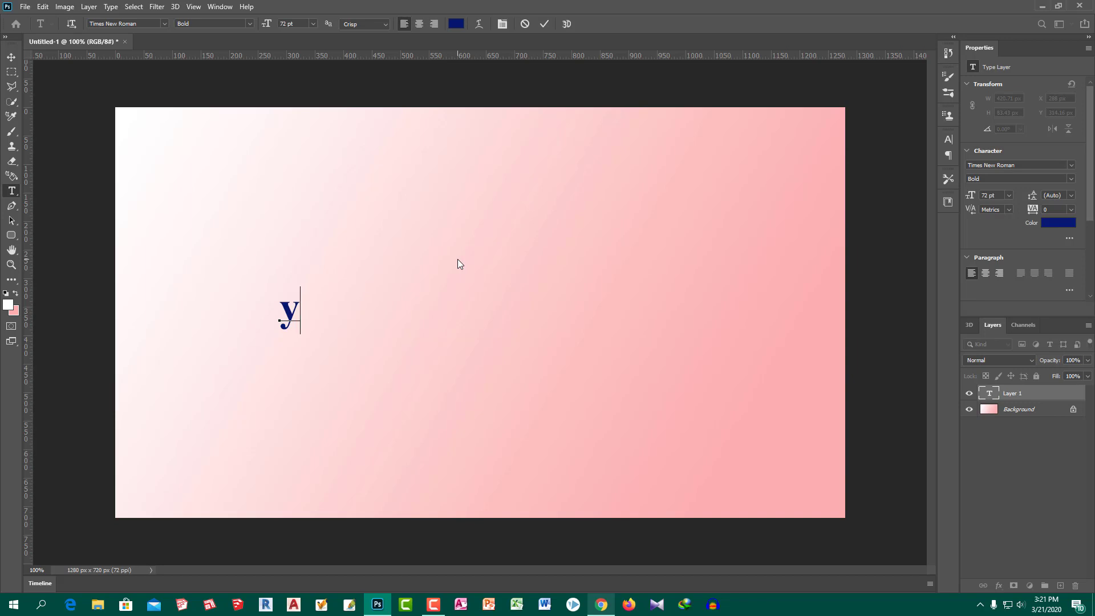
pyautogui.press('BackSpace')
pyautogui.write('Y ')
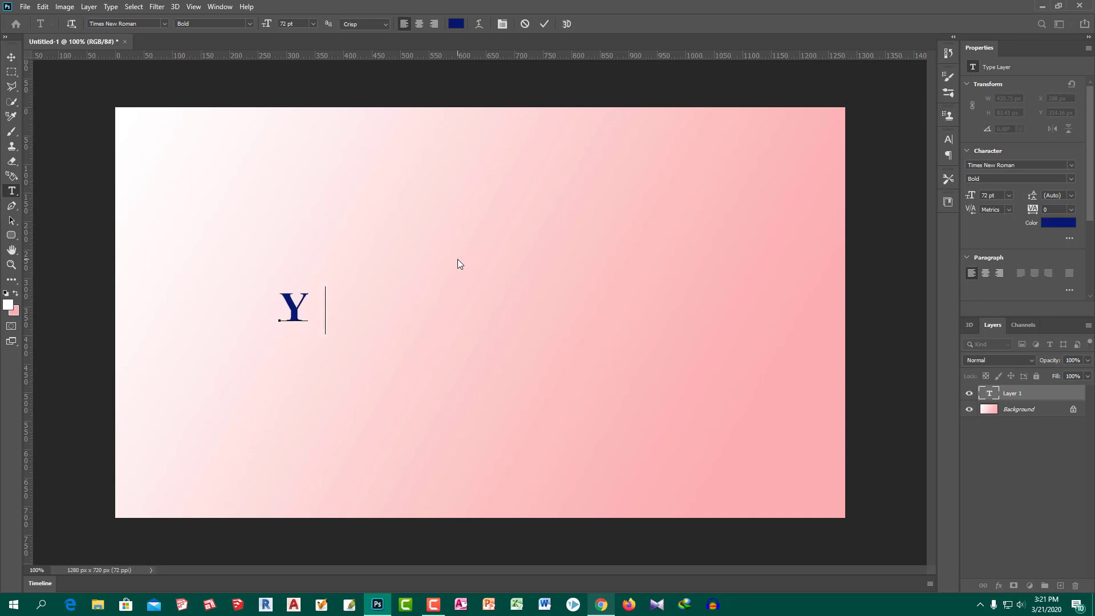
pyautogui.write('ou')
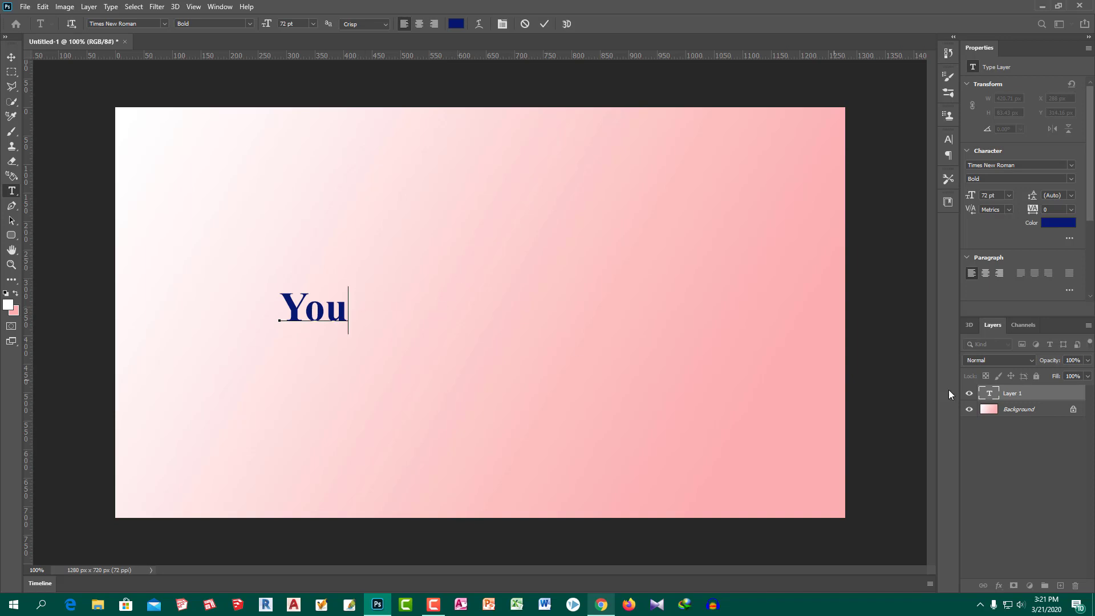
pyautogui.click(1026, 408)
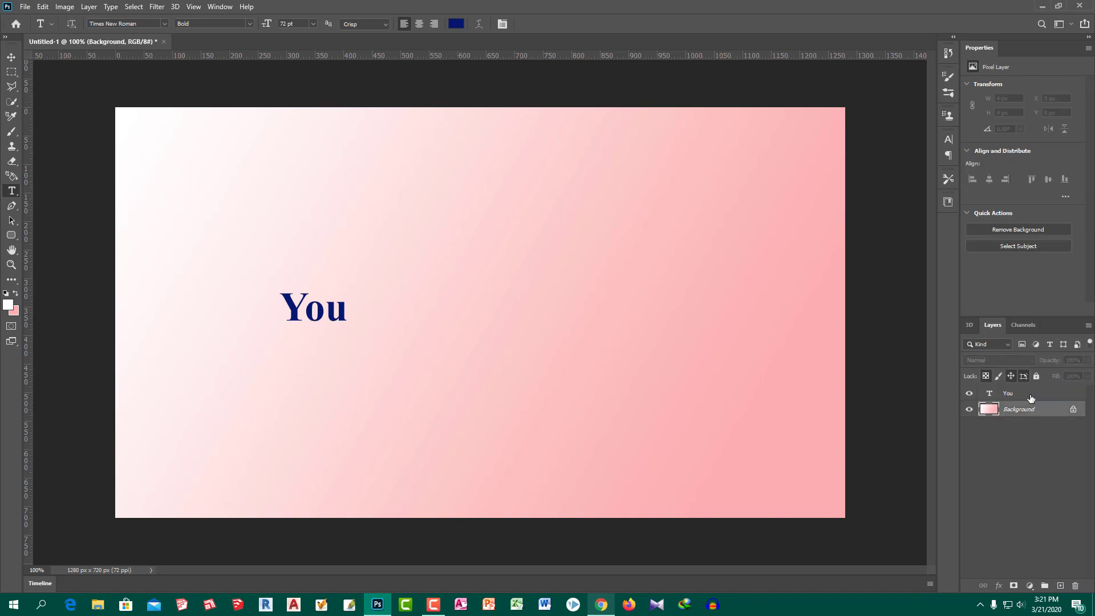
pyautogui.click(1018, 395)
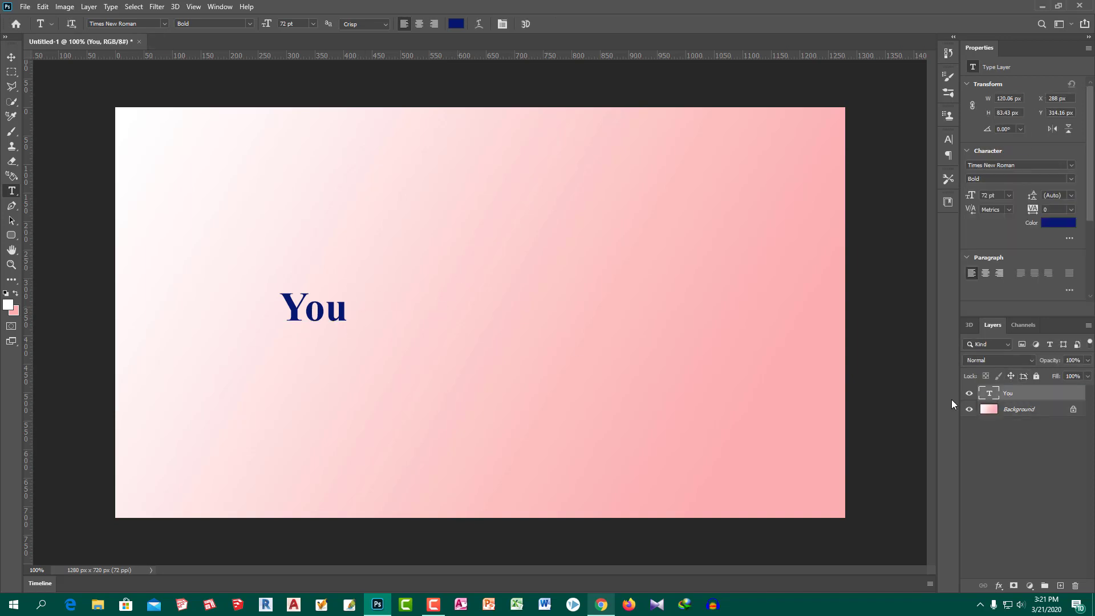
# Add a 'Tube' text layer just right of 'You'.
pyautogui.click(416, 304)
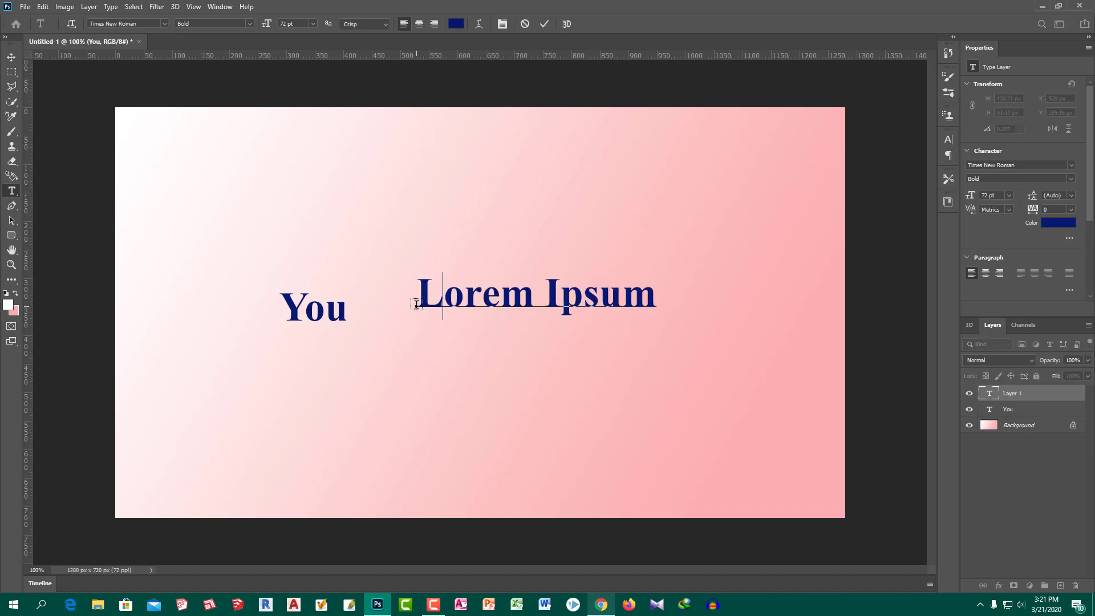
pyautogui.write('Tube')
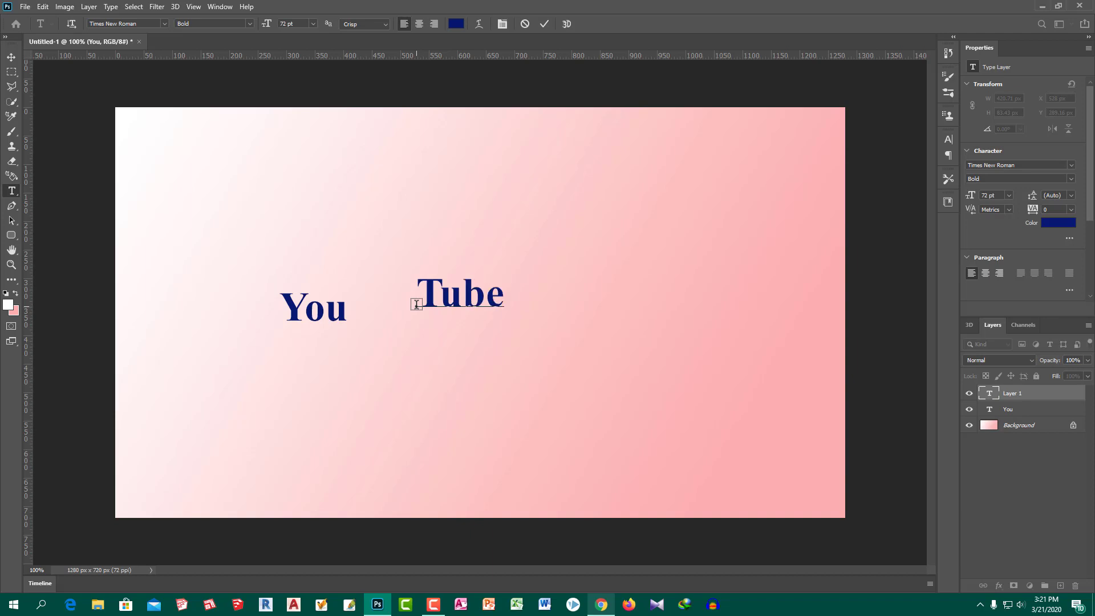
pyautogui.click(1026, 424)
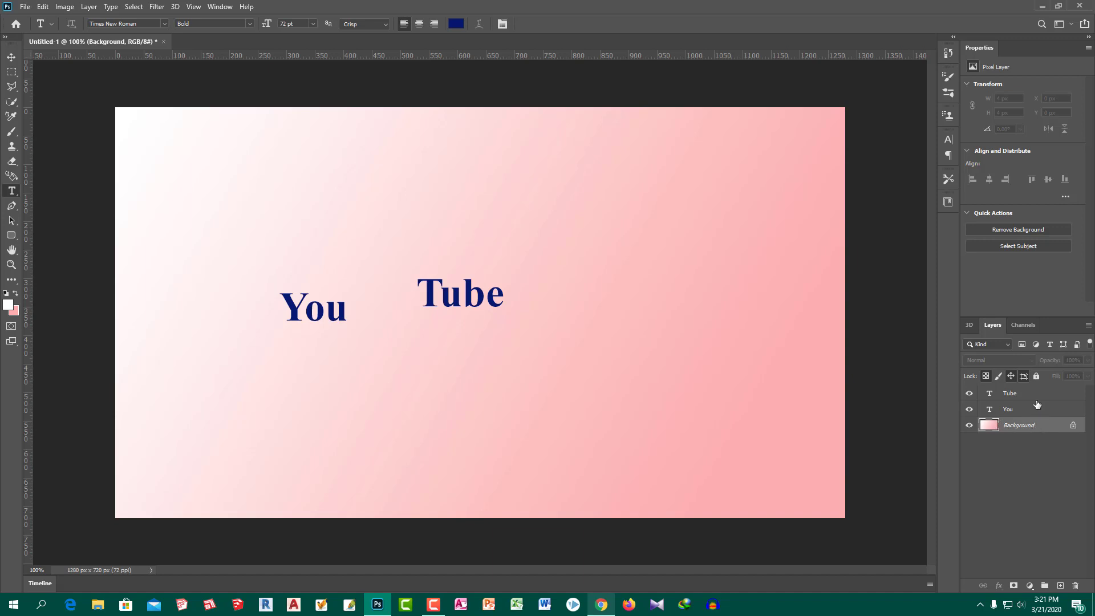
# Type 'Thumbel' below Tube, then delete the 'h' so it reads 'Tumbel'.
pyautogui.click(416, 379)
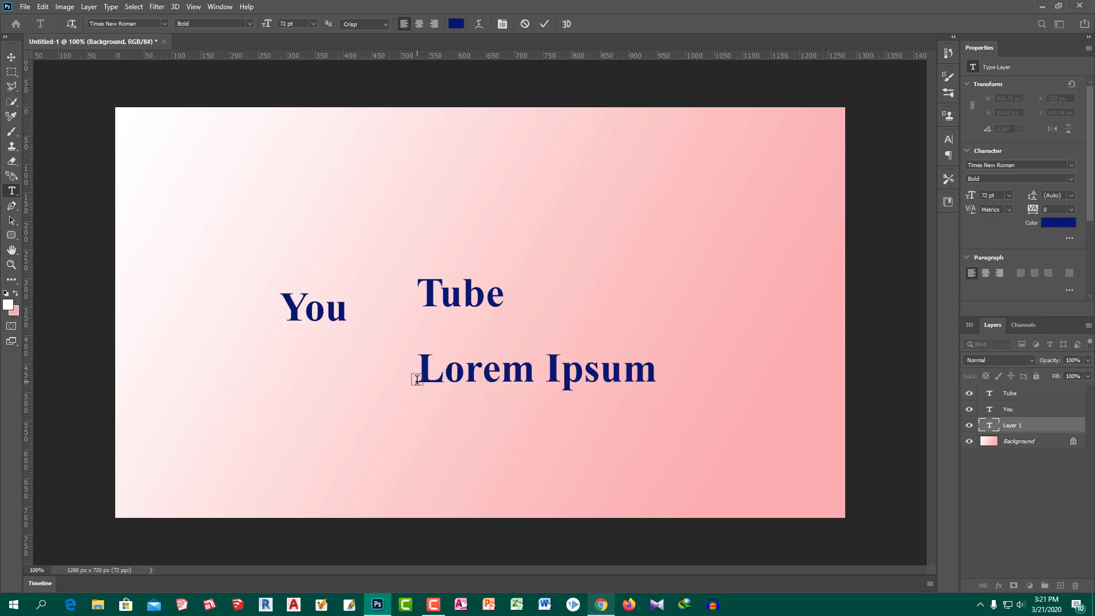
pyautogui.write('T')
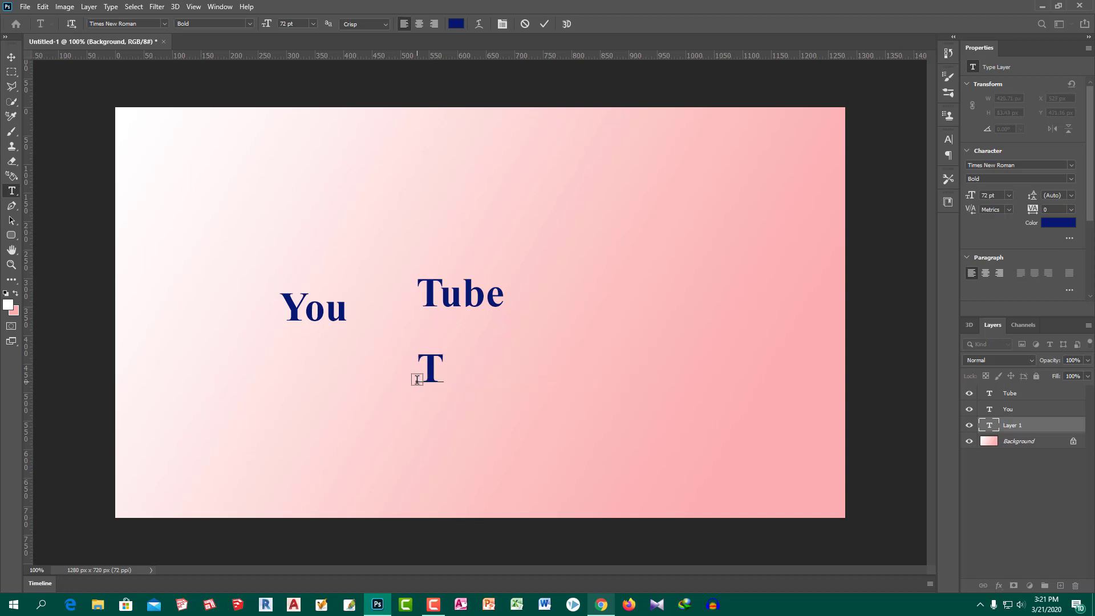
pyautogui.write('hu')
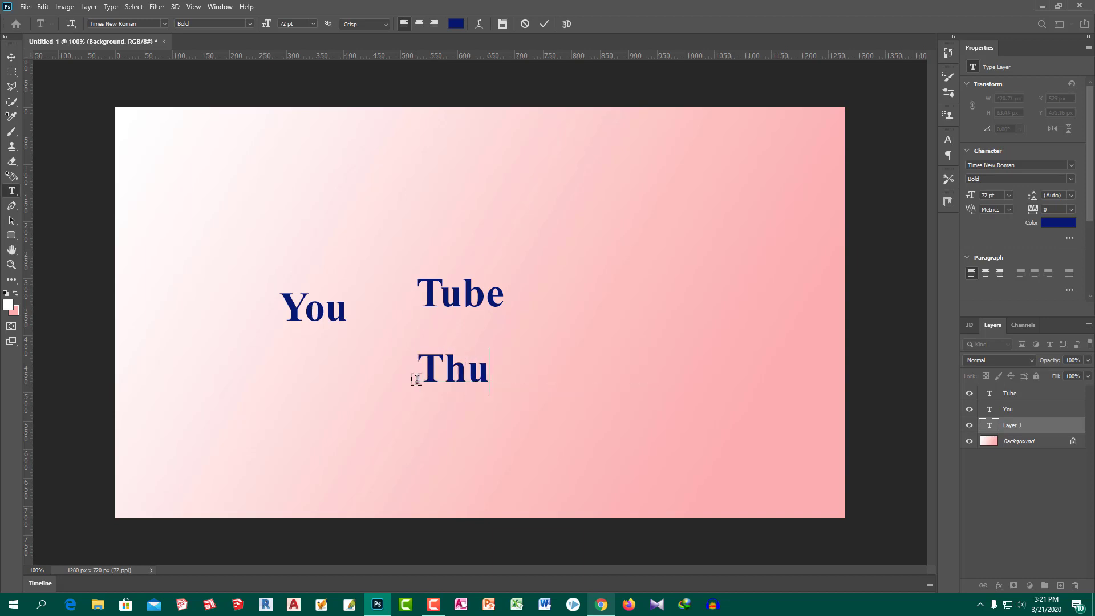
pyautogui.write('mbel')
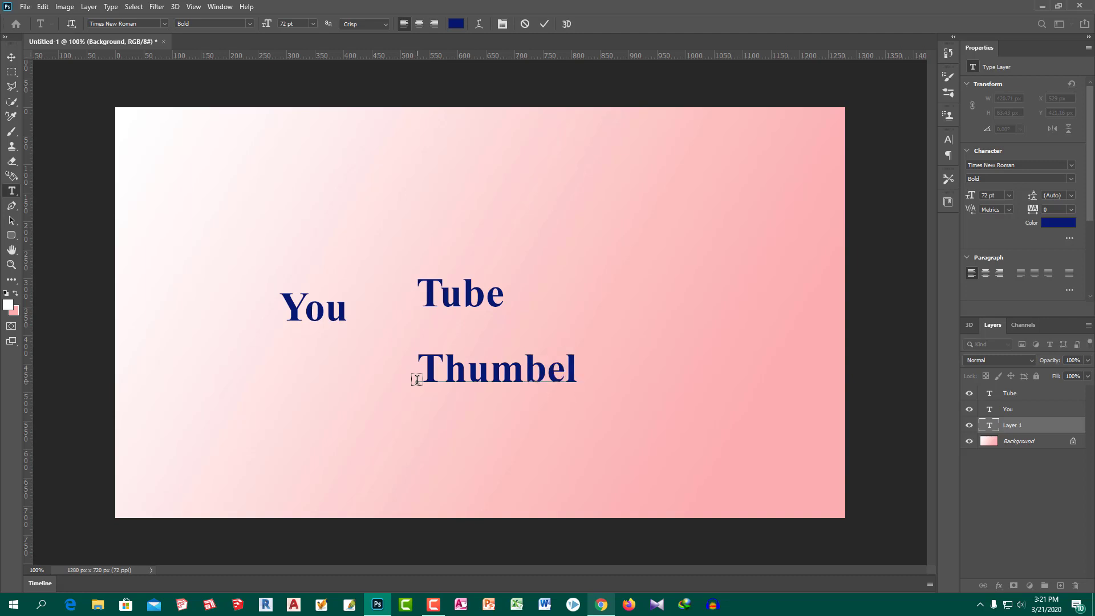
pyautogui.click(465, 369)
pyautogui.press('BackSpace')
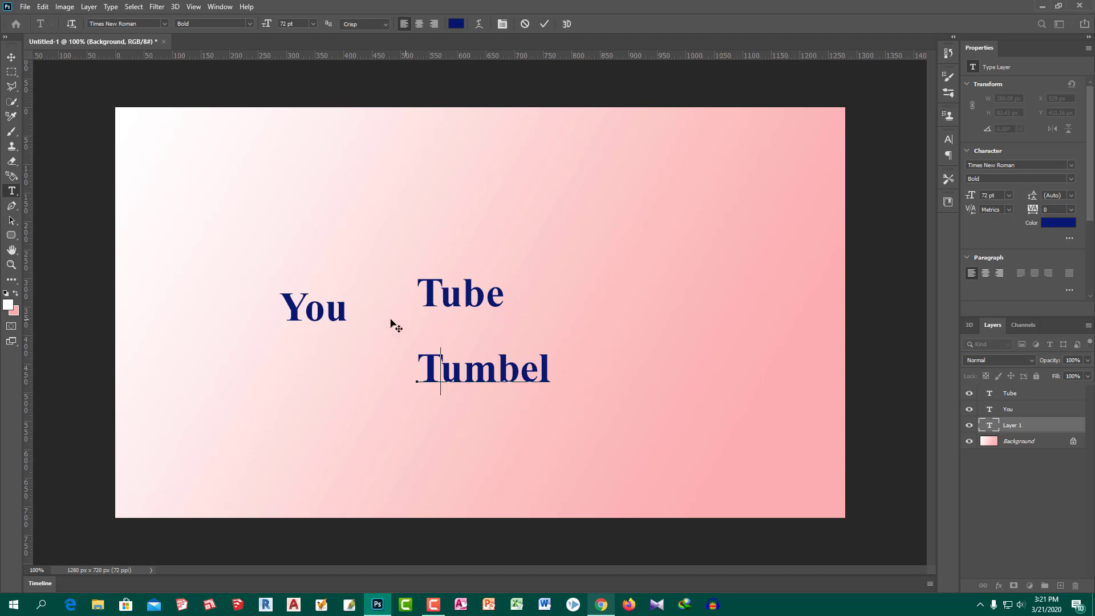
pyautogui.click(1041, 442)
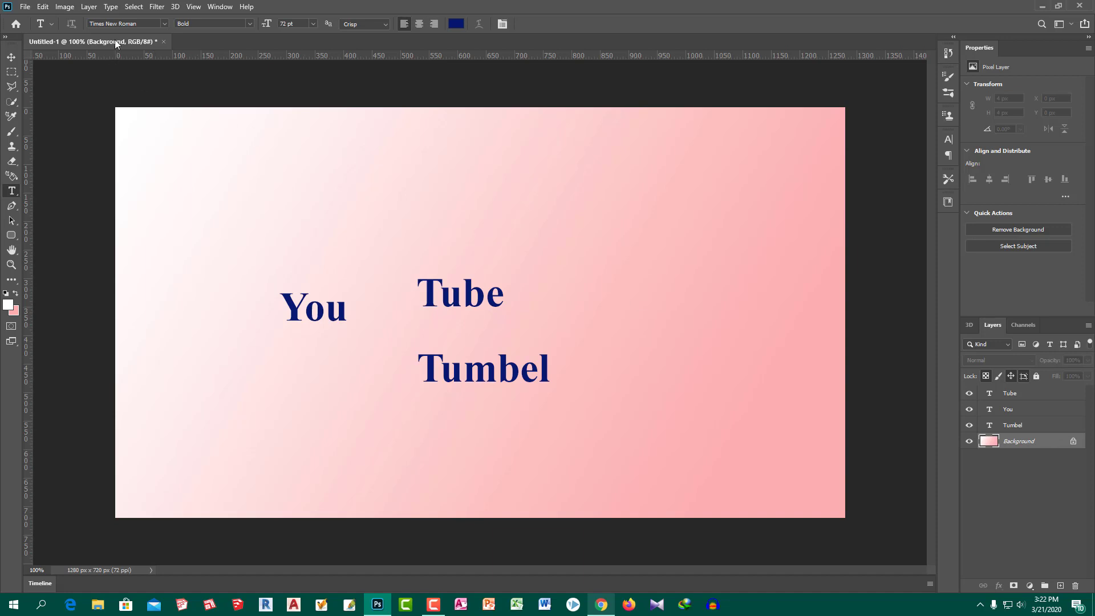
# Switch the font to SutonnyMJ and type the Bengali line আমি যেভাবে তৈরি করি.
pyautogui.click(166, 23)
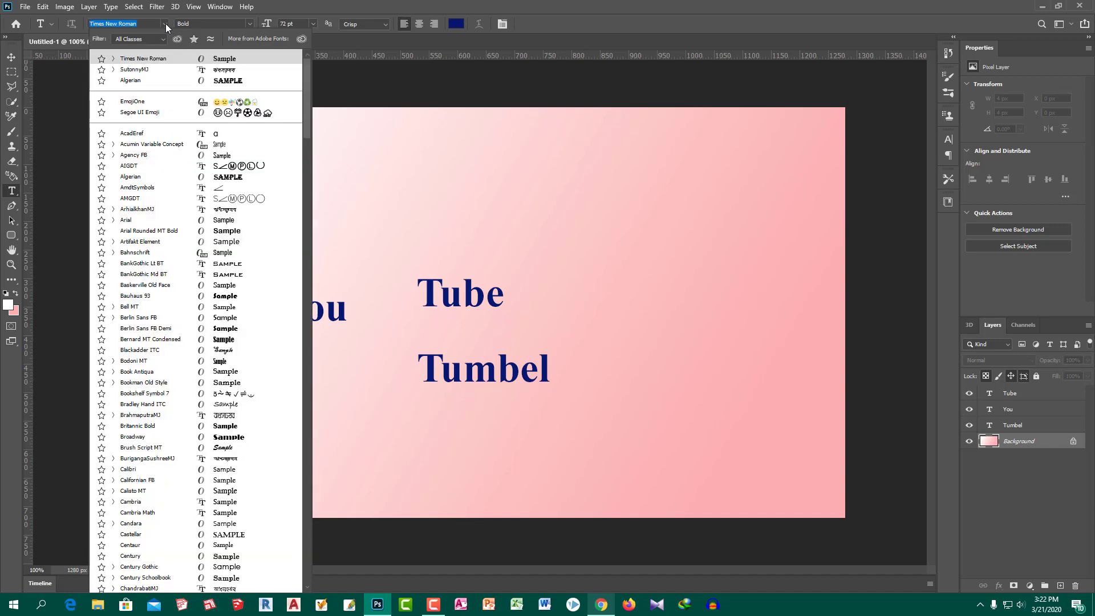
pyautogui.click(159, 69)
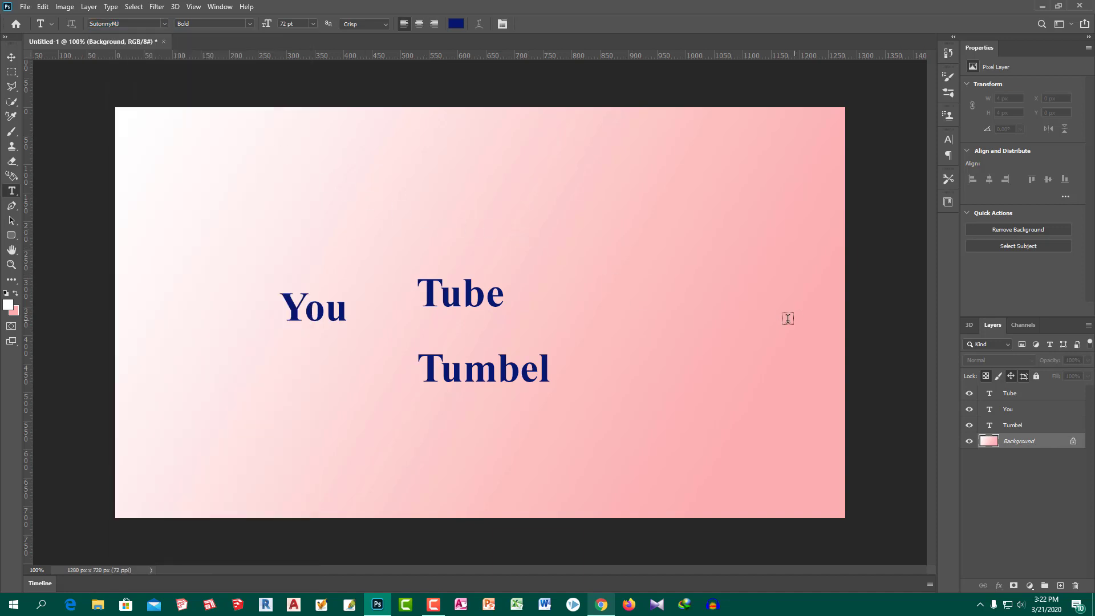
pyautogui.click(550, 215)
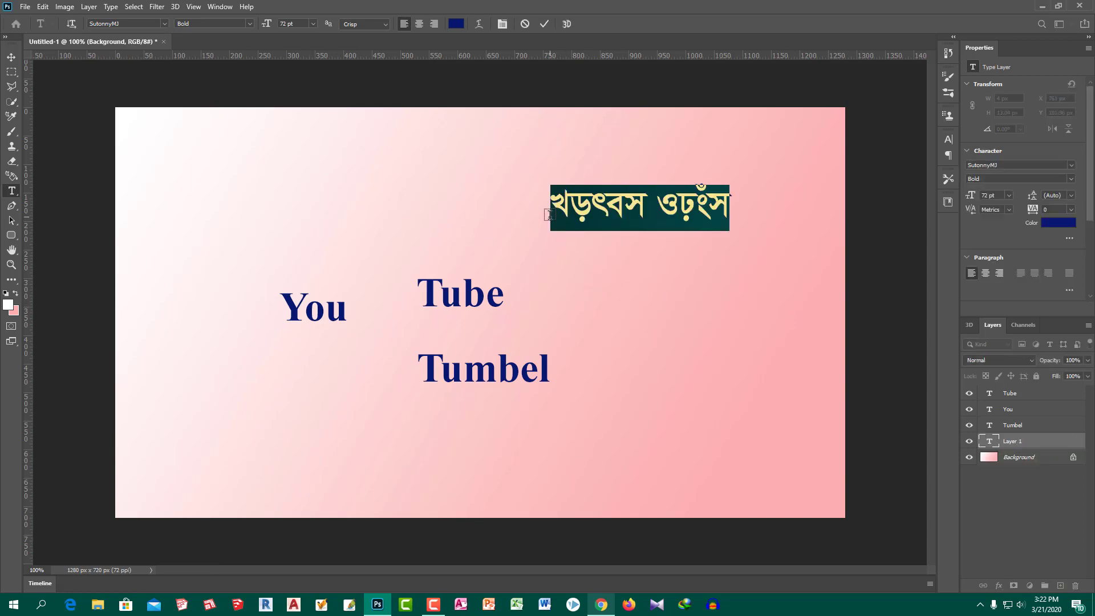
pyautogui.press('ctrl')
pyautogui.write('gAv')
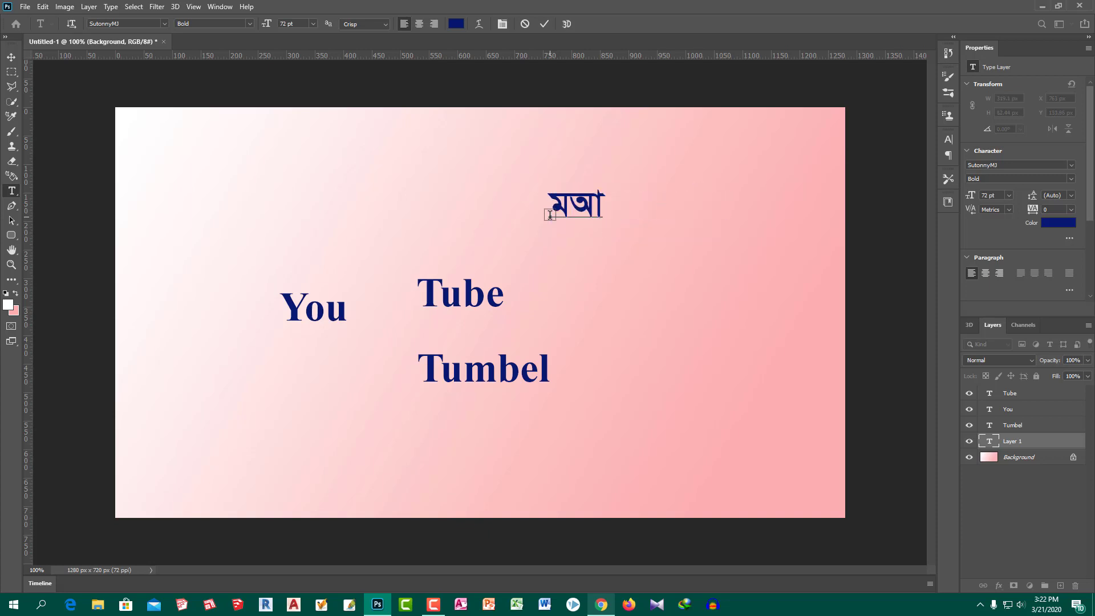
pyautogui.press('BackSpace')
pyautogui.press('BackSpace')
pyautogui.press('BackSpace')
pyautogui.write('&')
pyautogui.write('আ')
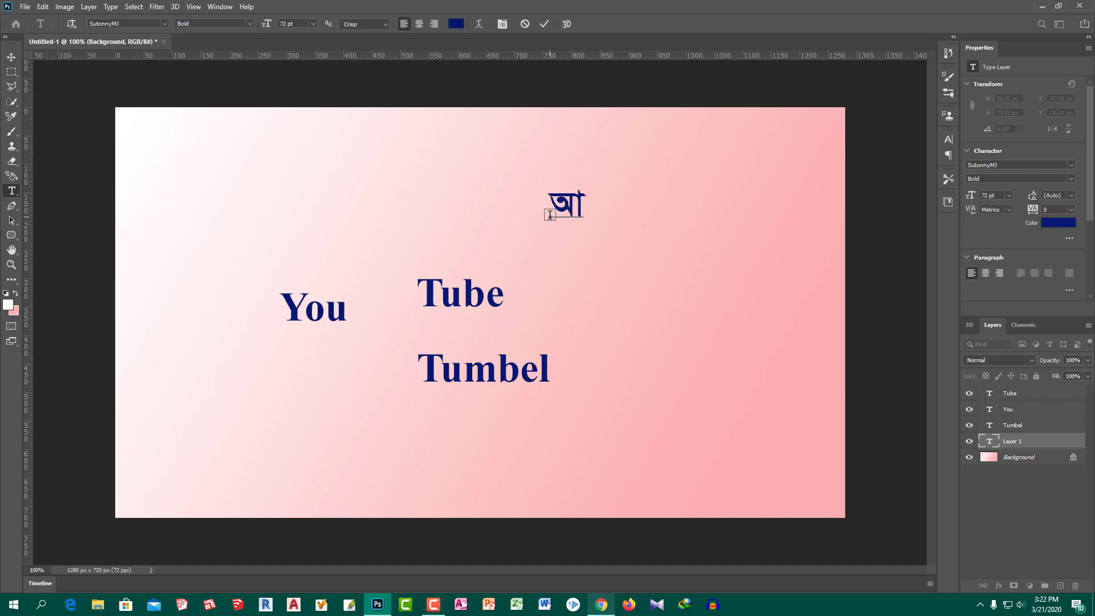
pyautogui.write('িম')
pyautogui.write(' ে')
pyautogui.write('যে')
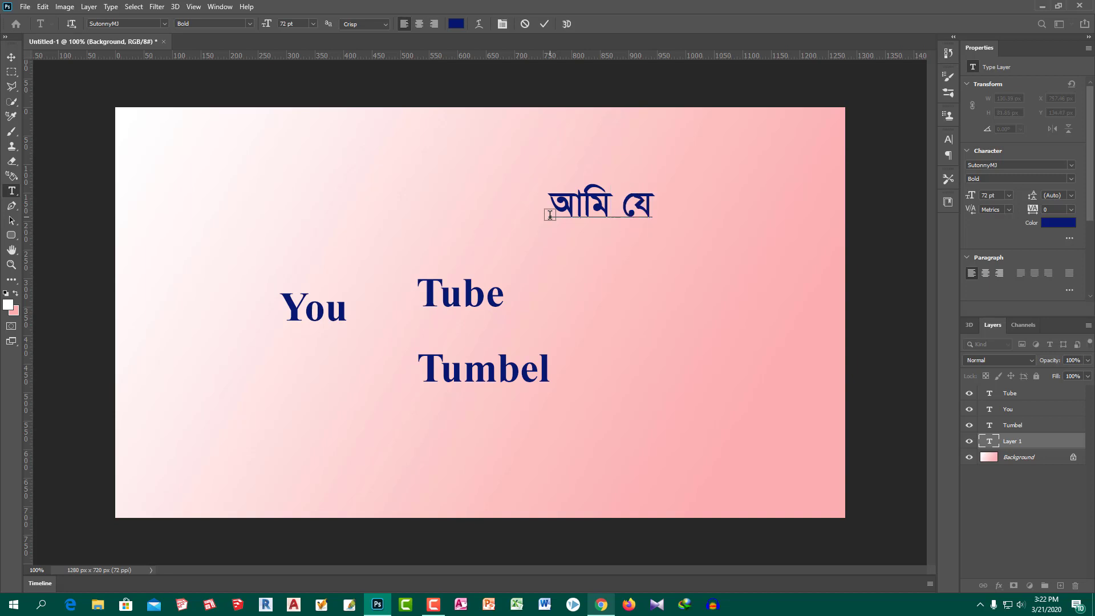
pyautogui.write('ভা')
pyautogui.write('েব ')
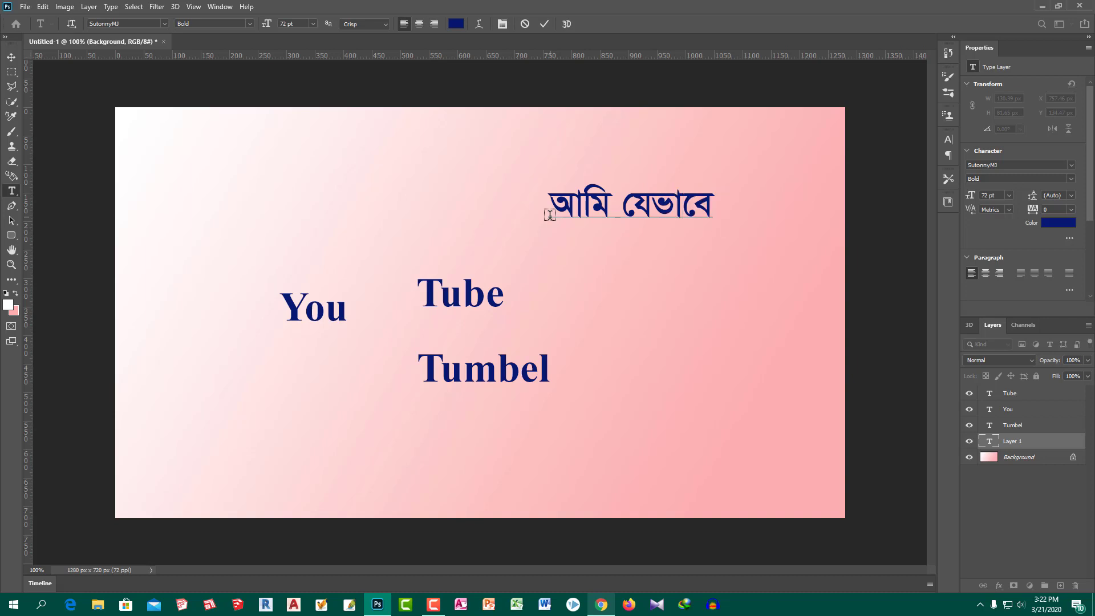
pyautogui.write('ৈ')
pyautogui.write('ত')
pyautogui.write('রি')
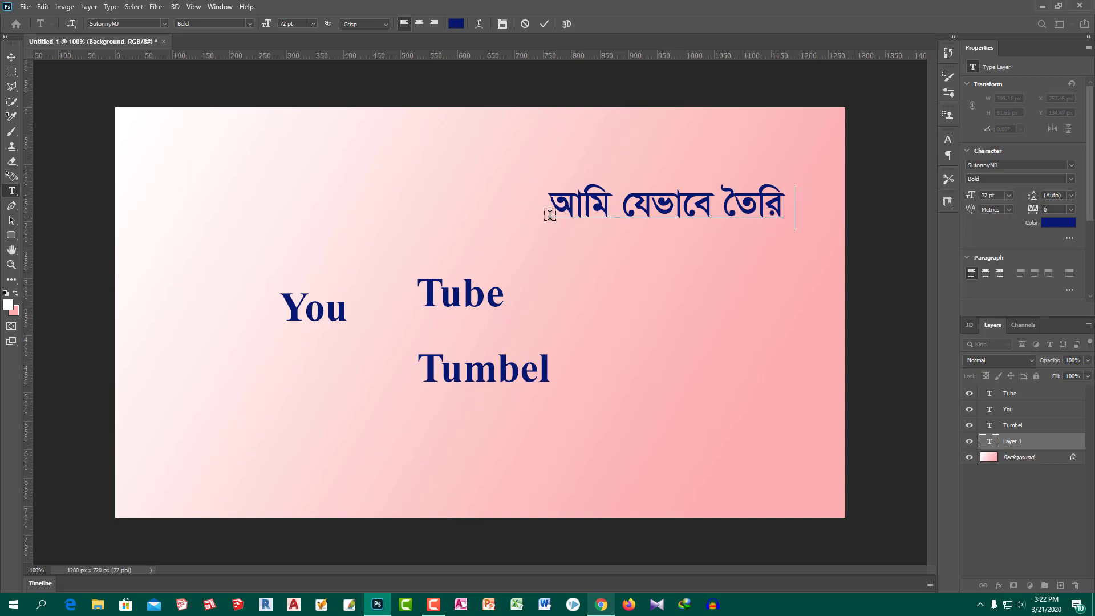
pyautogui.write('কি')
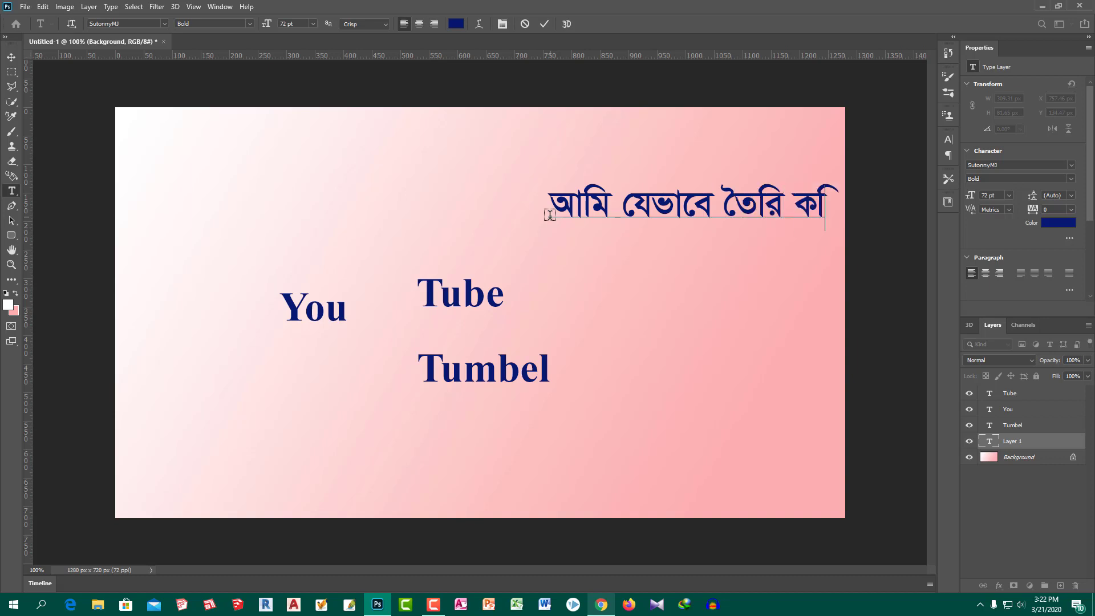
pyautogui.write('র')
# Move the Bengali line under 'Tumbel' at the left and commit it.
pyautogui.press('Left')
pyautogui.press('Left')
pyautogui.moveTo(661, 336); pyautogui.dragTo(469, 494)
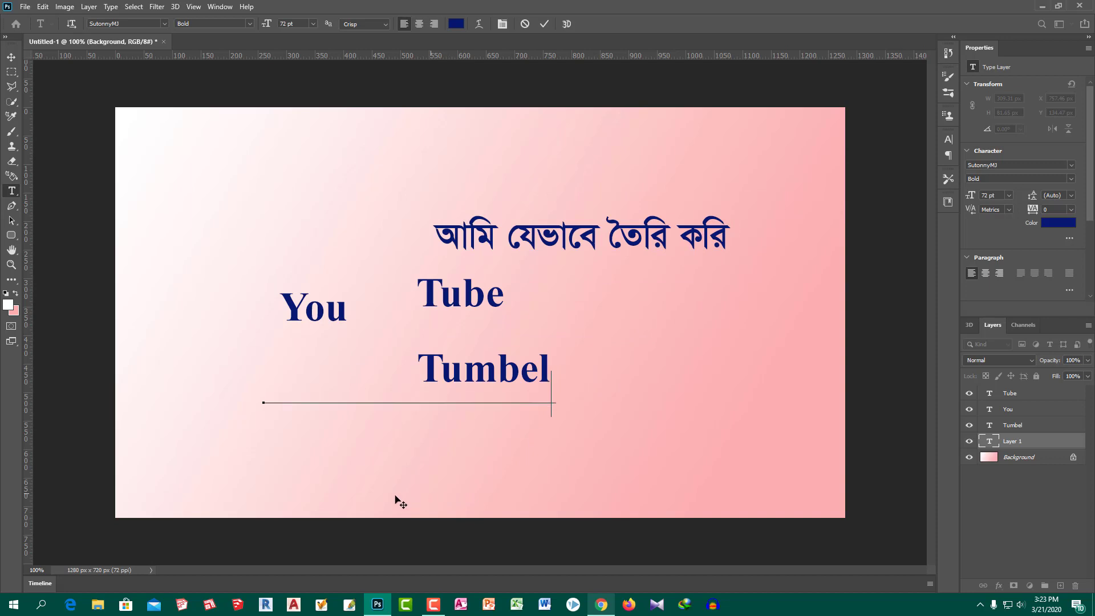
pyautogui.moveTo(465, 488); pyautogui.dragTo(407, 485)
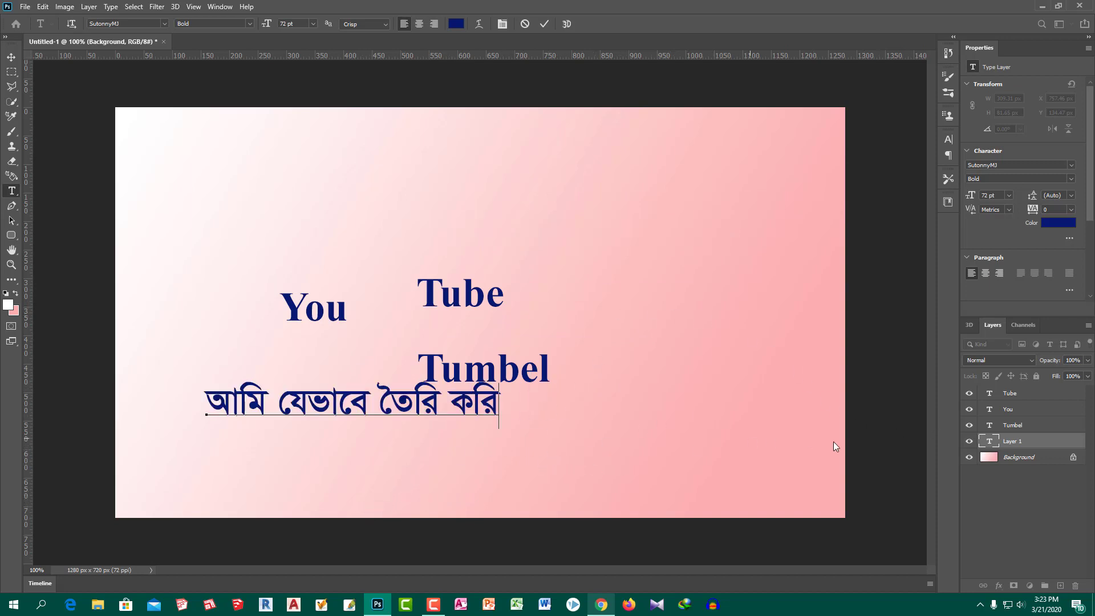
pyautogui.click(1028, 454)
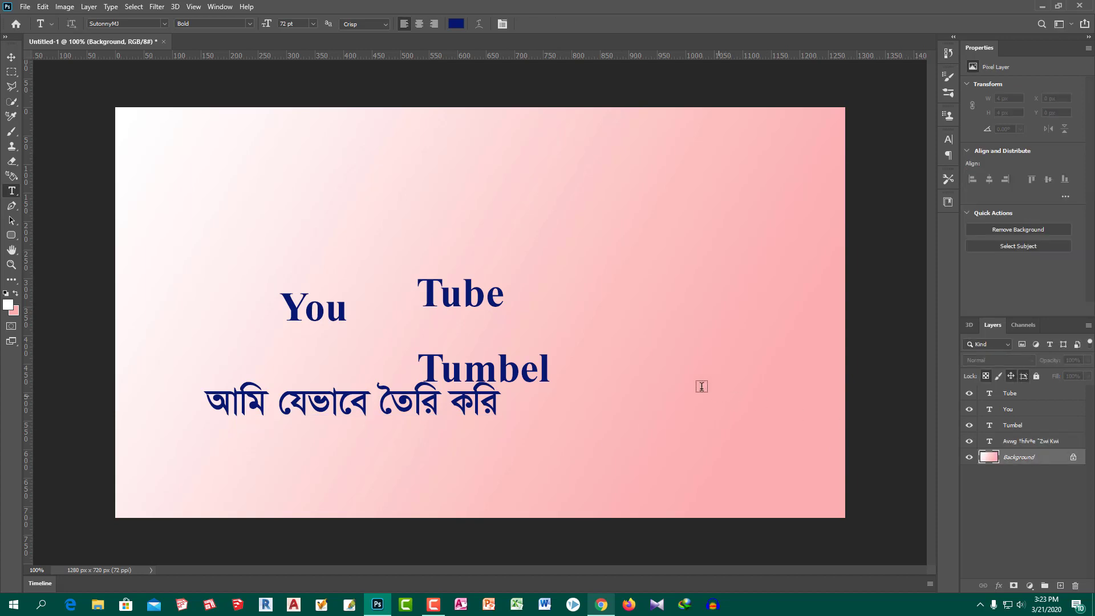
# With the Move tool, drag 'You' to the top-left corner.
pyautogui.click(1035, 396)
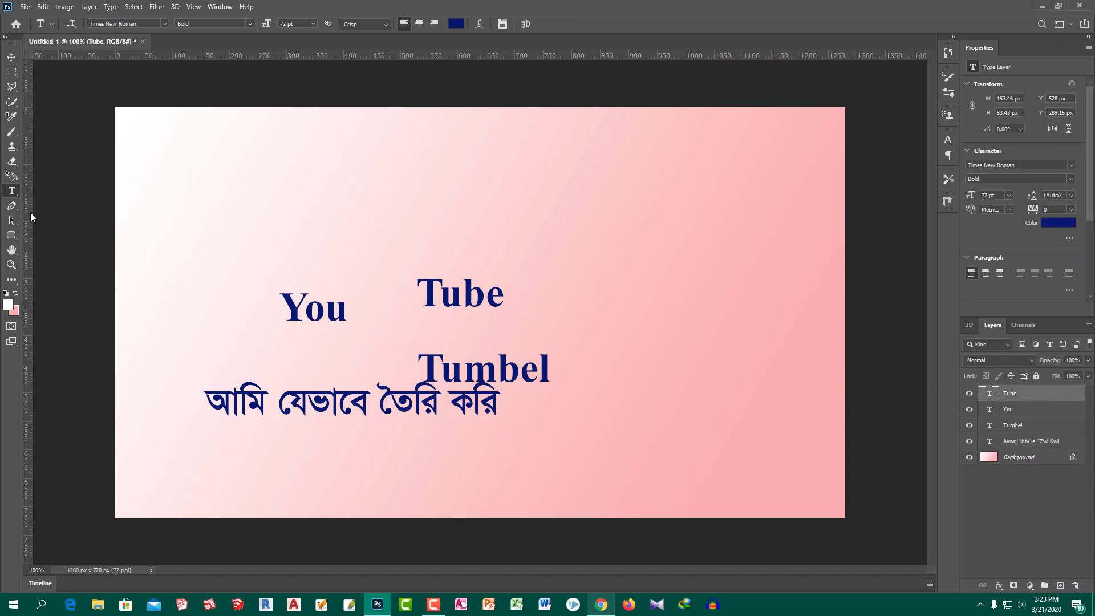
pyautogui.click(12, 220)
pyautogui.click(11, 57)
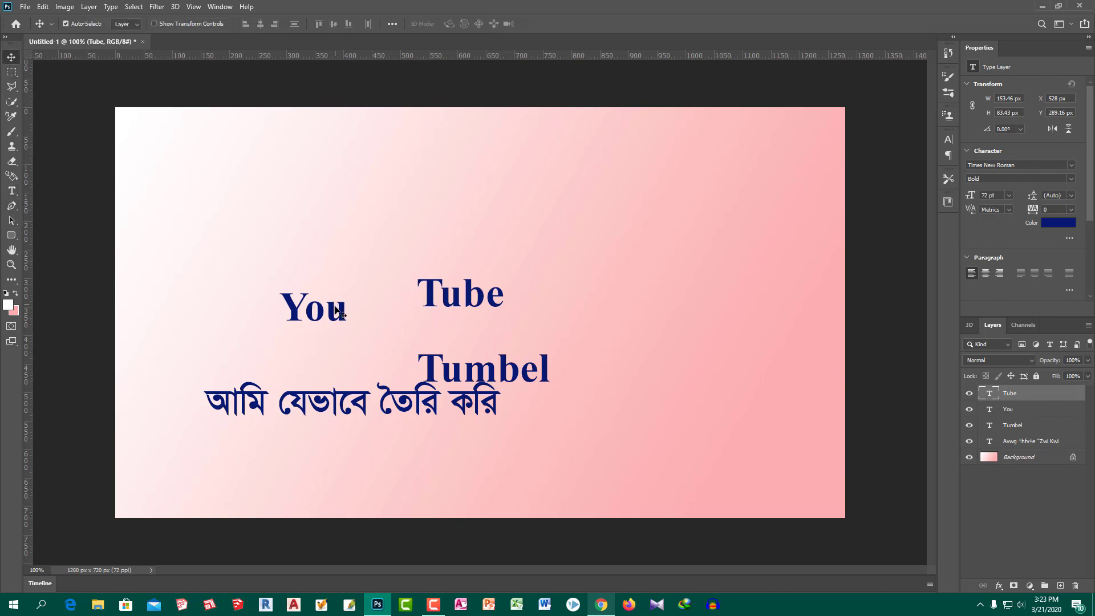
pyautogui.moveTo(327, 291)
pyautogui.mouseDown()
pyautogui.moveTo(239, 166)
pyautogui.moveTo(198, 149)
pyautogui.mouseUp()
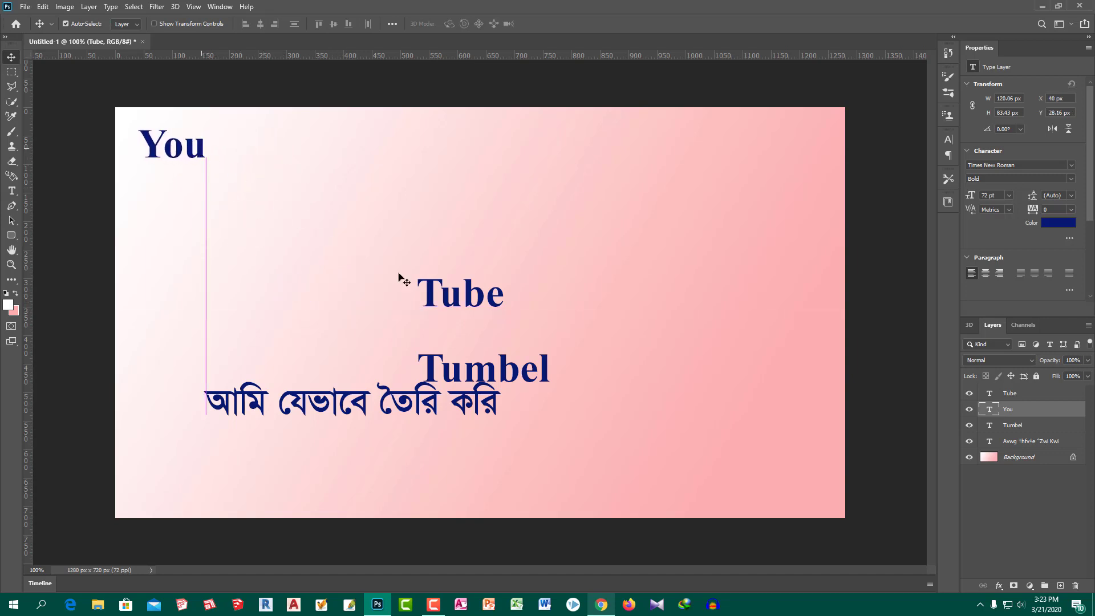
# Drag 'Tube' up beside 'You' and reselect the You layer.
pyautogui.click(993, 425)
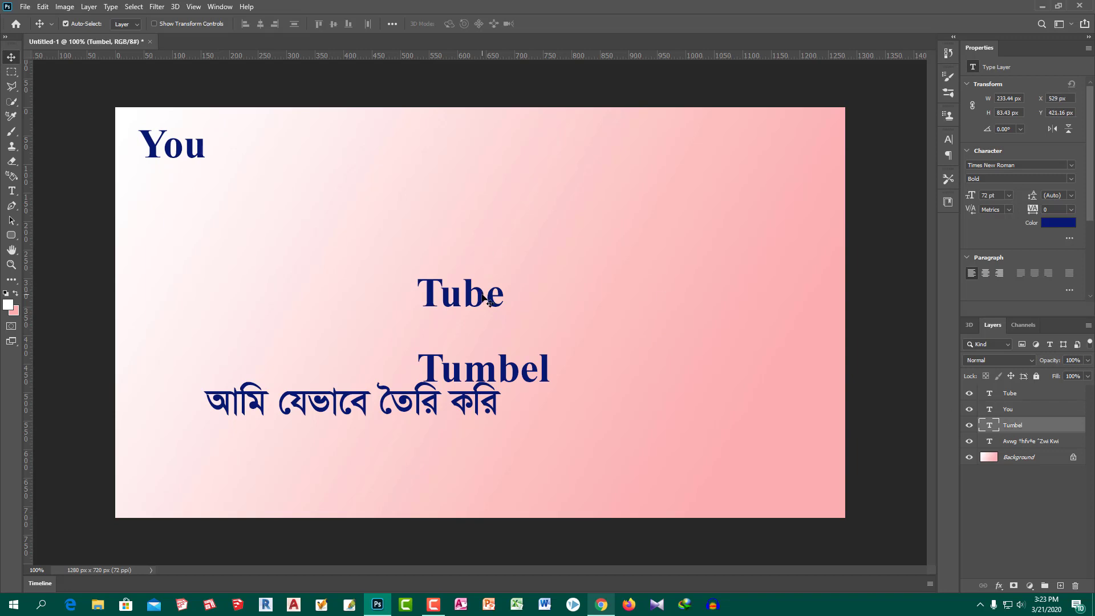
pyautogui.moveTo(483, 297)
pyautogui.mouseDown()
pyautogui.moveTo(308, 161)
pyautogui.moveTo(316, 153)
pyautogui.mouseUp()
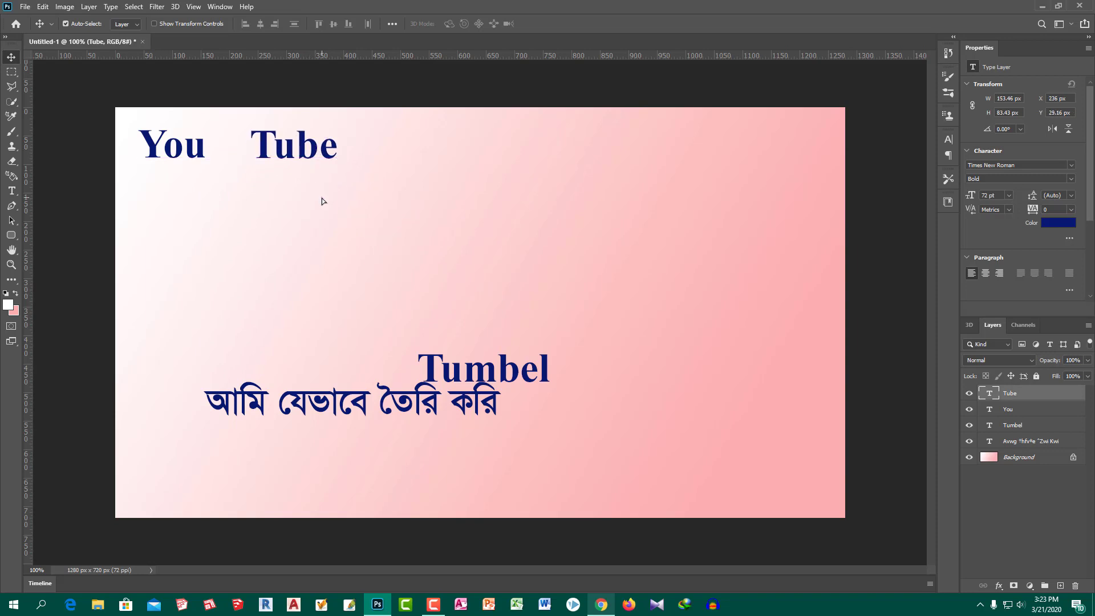
pyautogui.click(1047, 414)
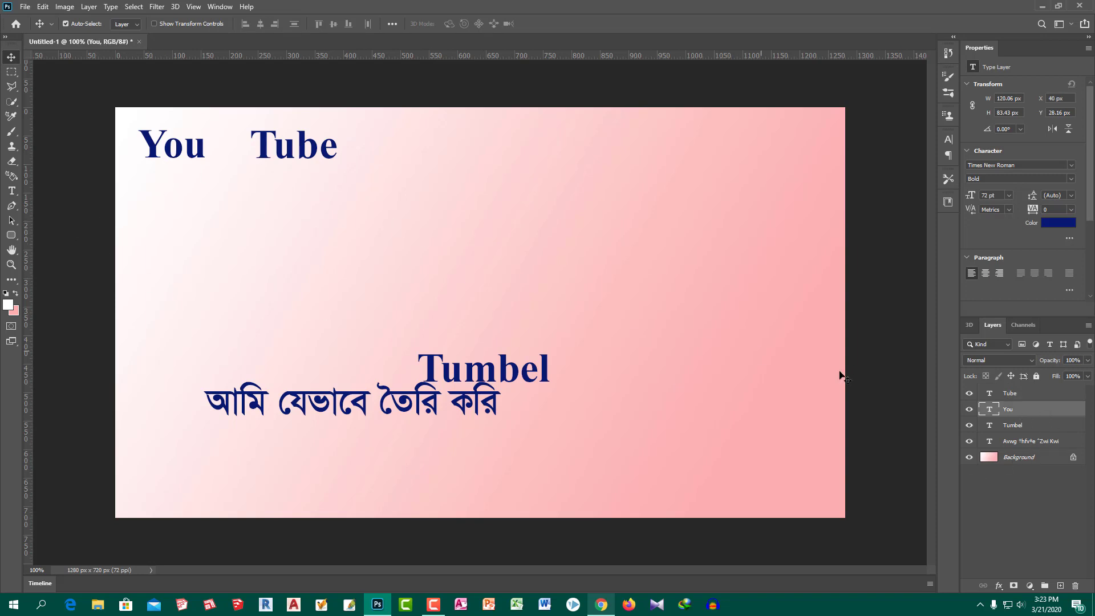
pyautogui.click(1042, 395)
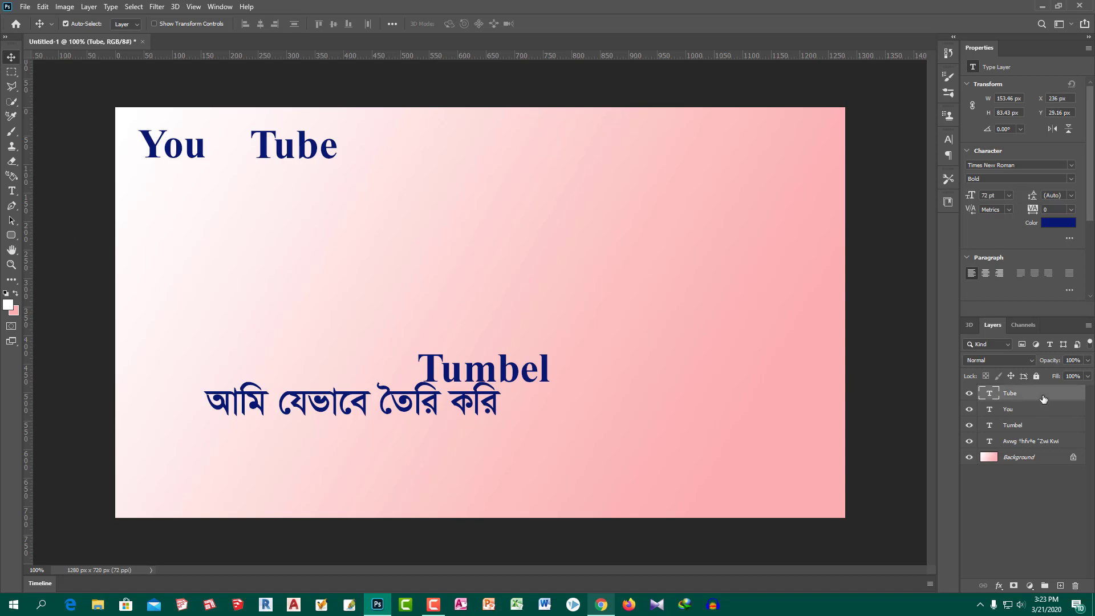
pyautogui.click(1040, 413)
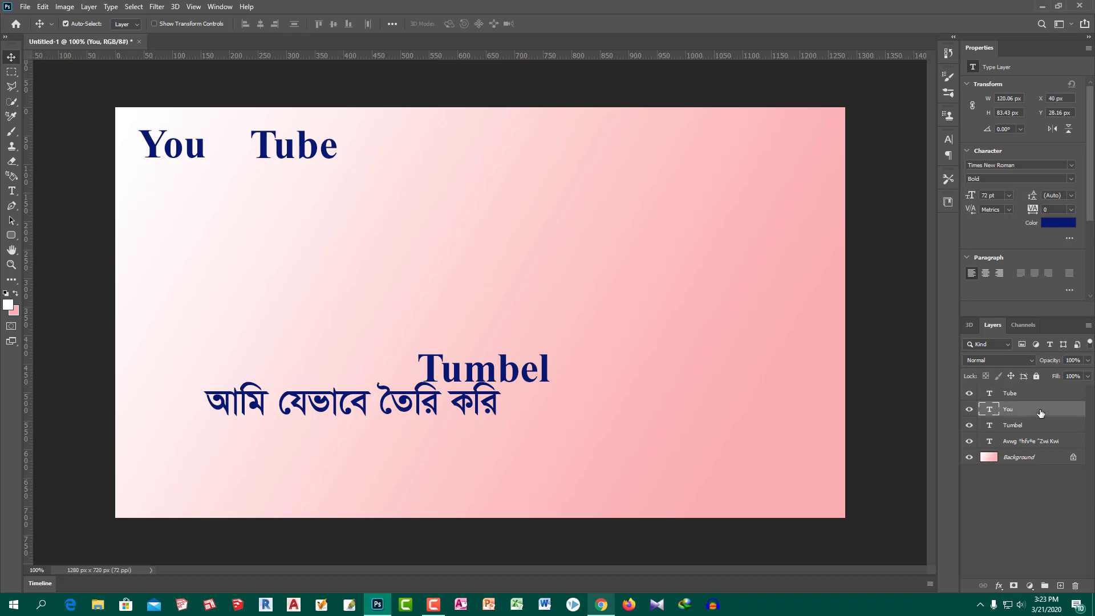
pyautogui.press('ctrl')
# Scale 'You' to about 261 × 133 px at the top-left and commit.
pyautogui.hotkey('ctrl', 't')
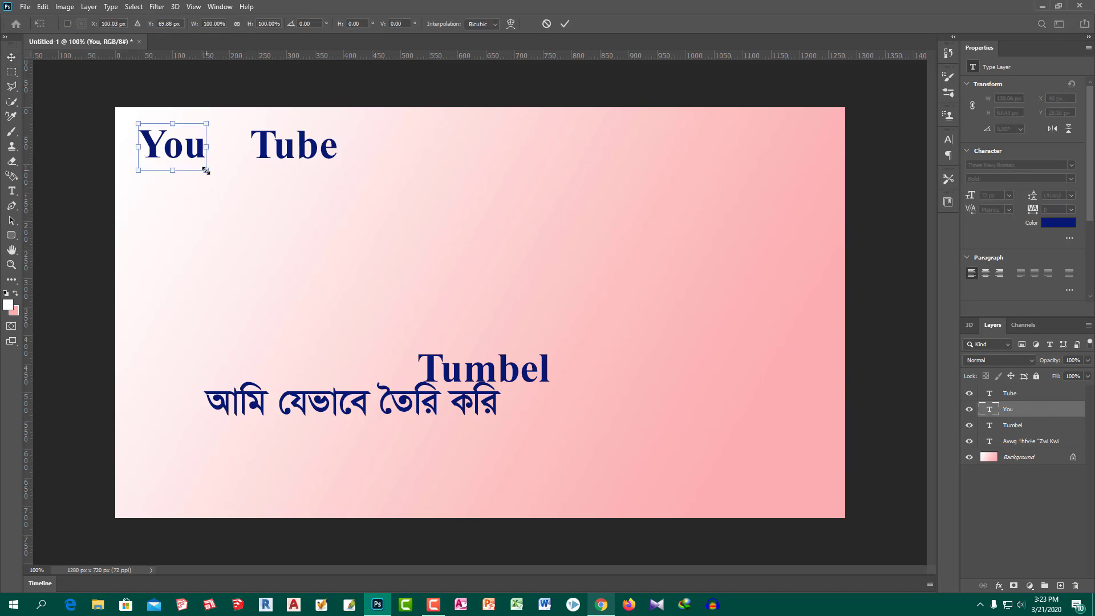
pyautogui.rightClick(200, 166)
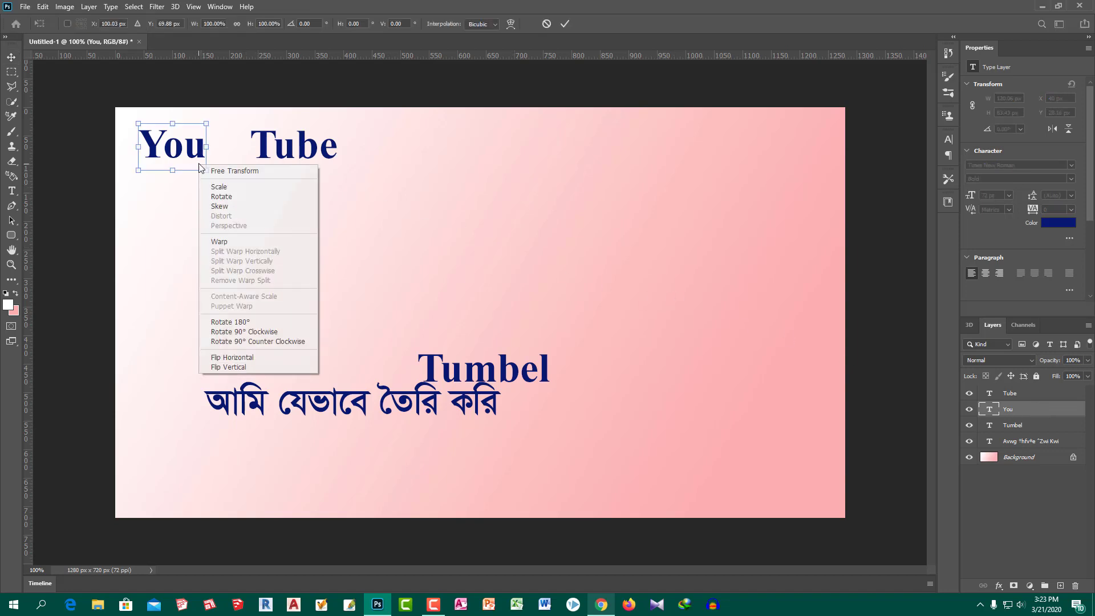
pyautogui.click(220, 187)
pyautogui.moveTo(206, 170); pyautogui.dragTo(327, 213)
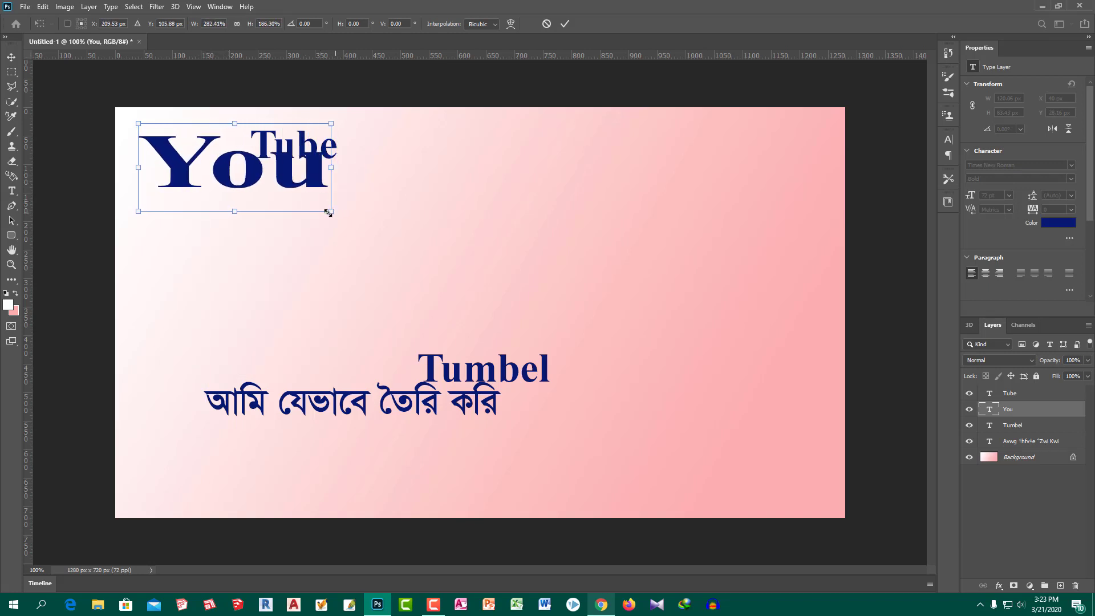
pyautogui.moveTo(257, 179); pyautogui.dragTo(241, 168)
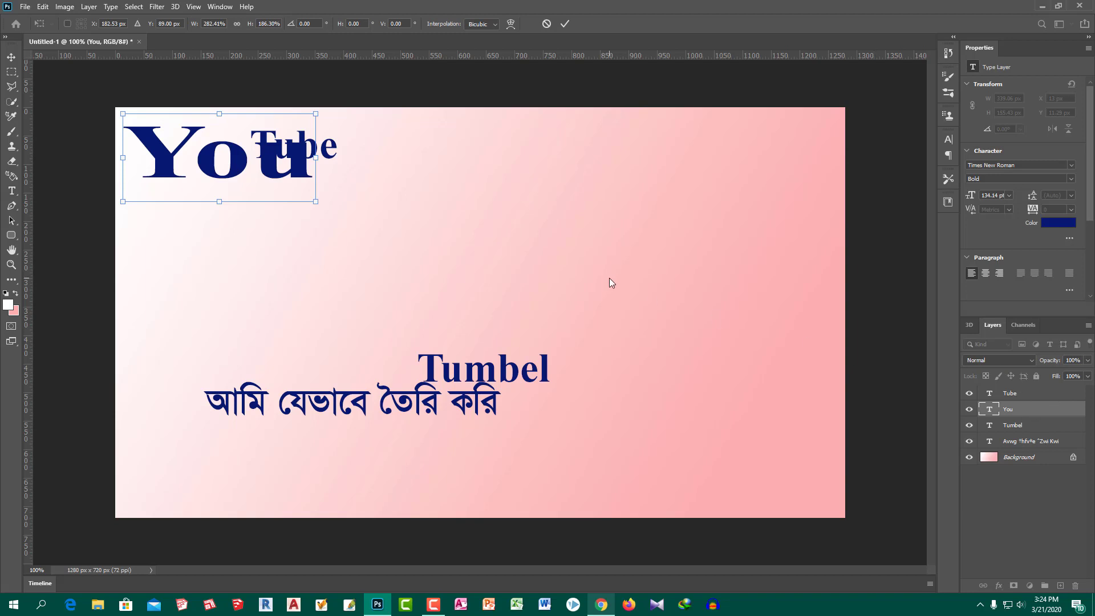
pyautogui.press('Return')
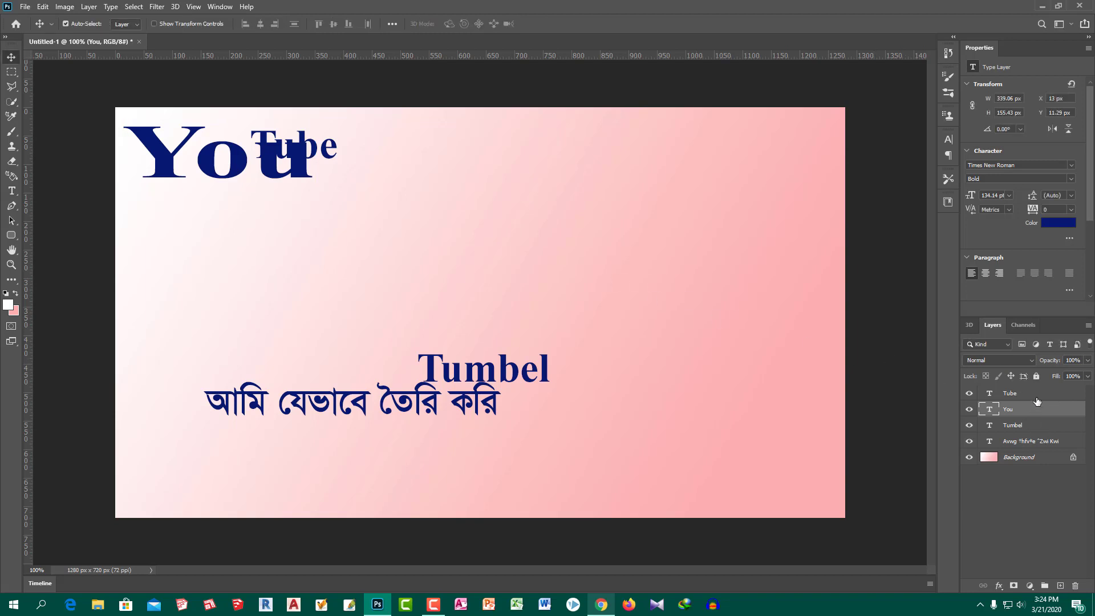
# Move 'Tube' right and scale it larger beside 'You', then commit.
pyautogui.click(1036, 398)
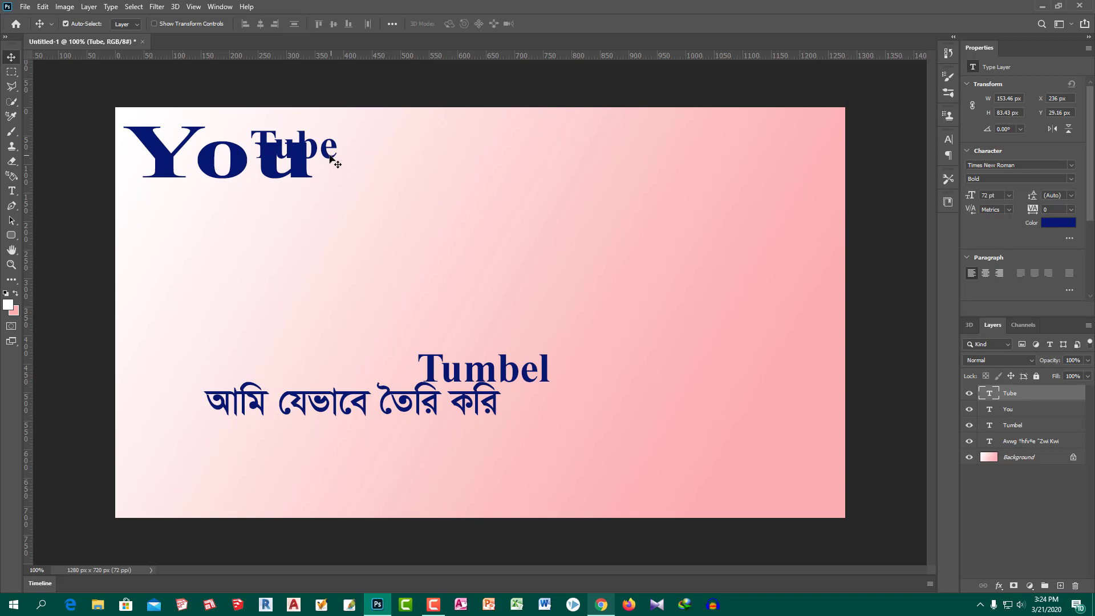
pyautogui.moveTo(333, 161); pyautogui.dragTo(461, 174)
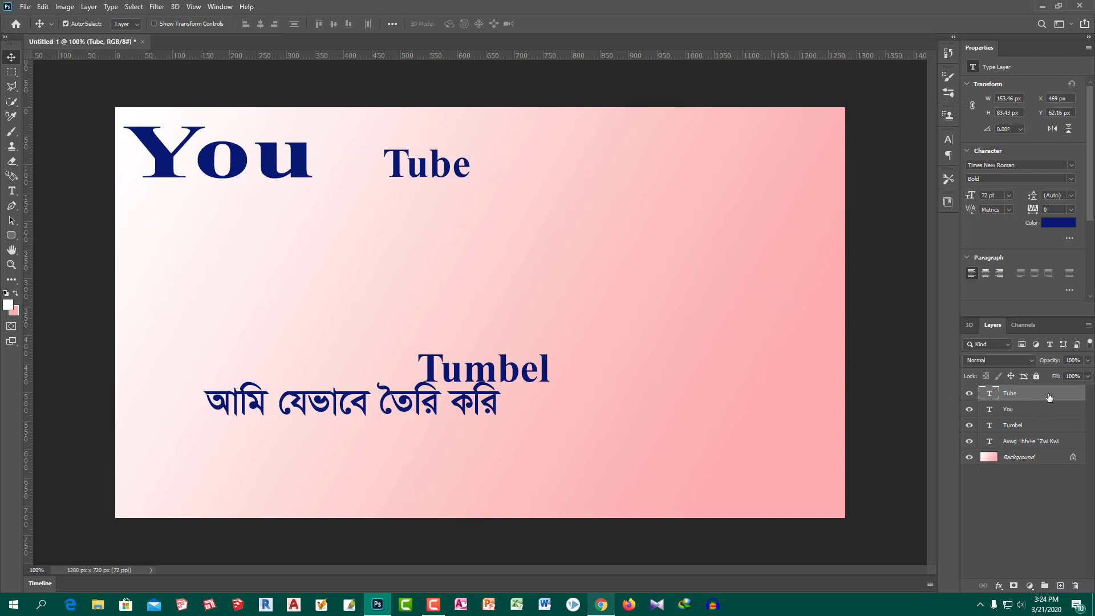
pyautogui.press('ctrl')
pyautogui.hotkey('ctrl', 't')
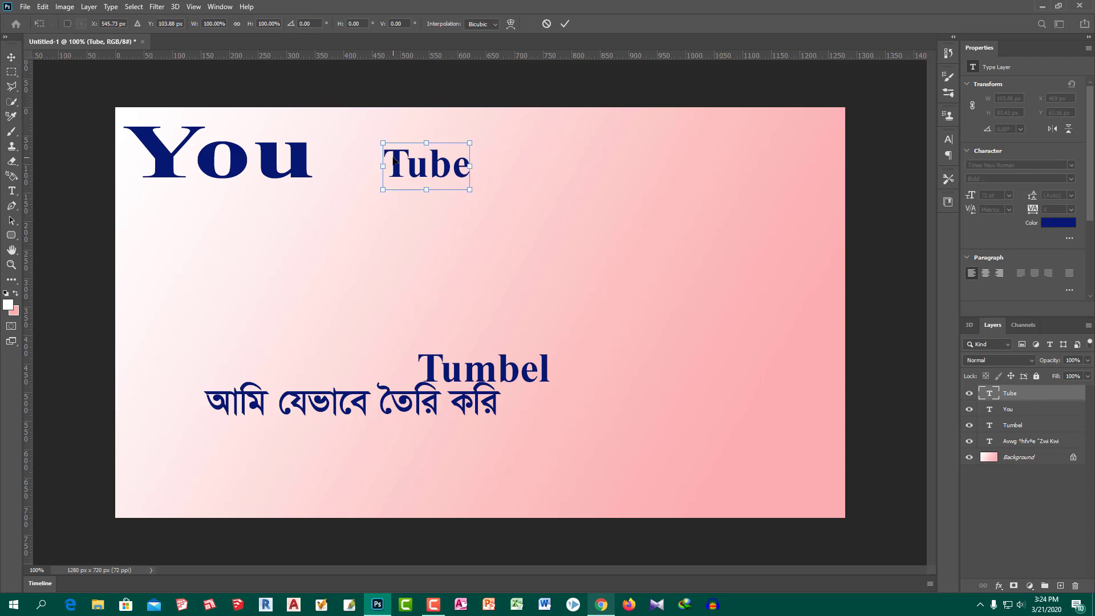
pyautogui.rightClick(399, 159)
pyautogui.click(418, 180)
pyautogui.moveTo(470, 143)
pyautogui.mouseDown()
pyautogui.moveTo(509, 139)
pyautogui.moveTo(533, 118)
pyautogui.mouseUp()
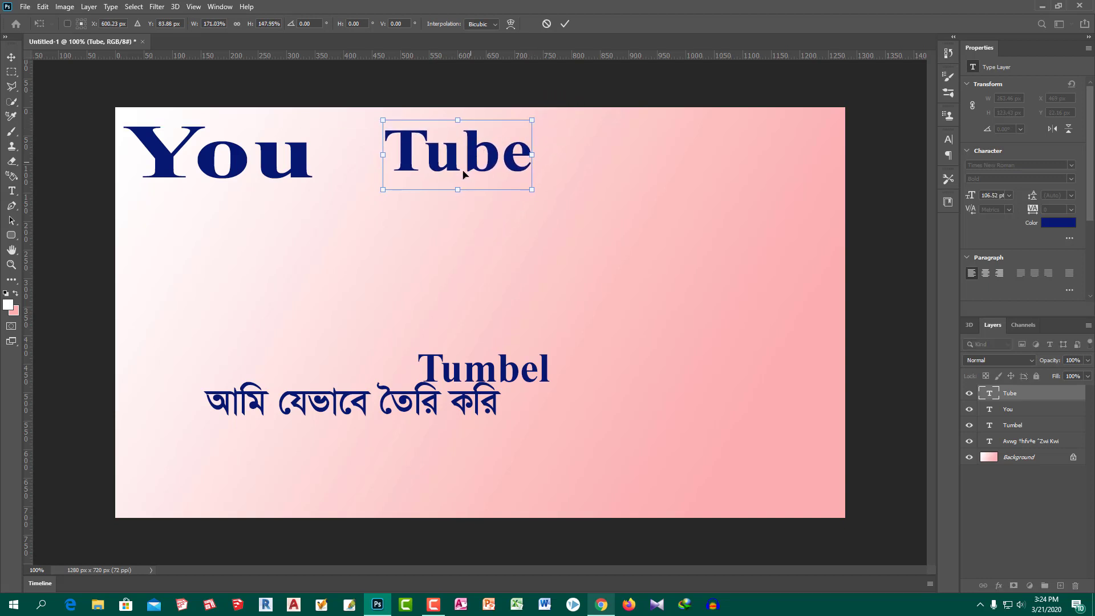
pyautogui.moveTo(382, 189)
pyautogui.mouseDown()
pyautogui.moveTo(357, 192)
pyautogui.moveTo(370, 190)
pyautogui.mouseUp()
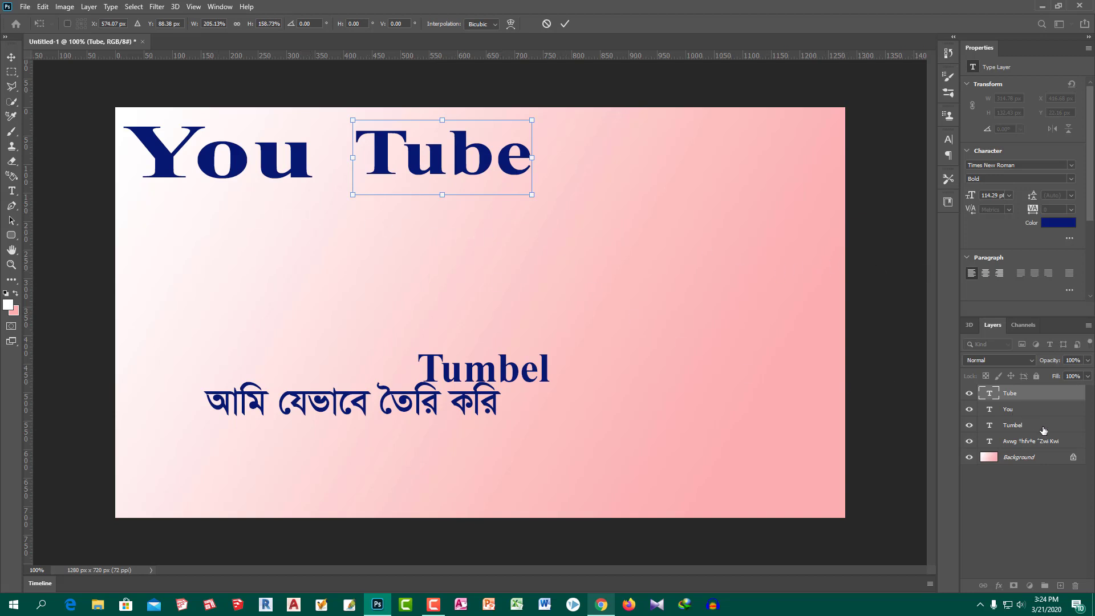
pyautogui.click(1024, 458)
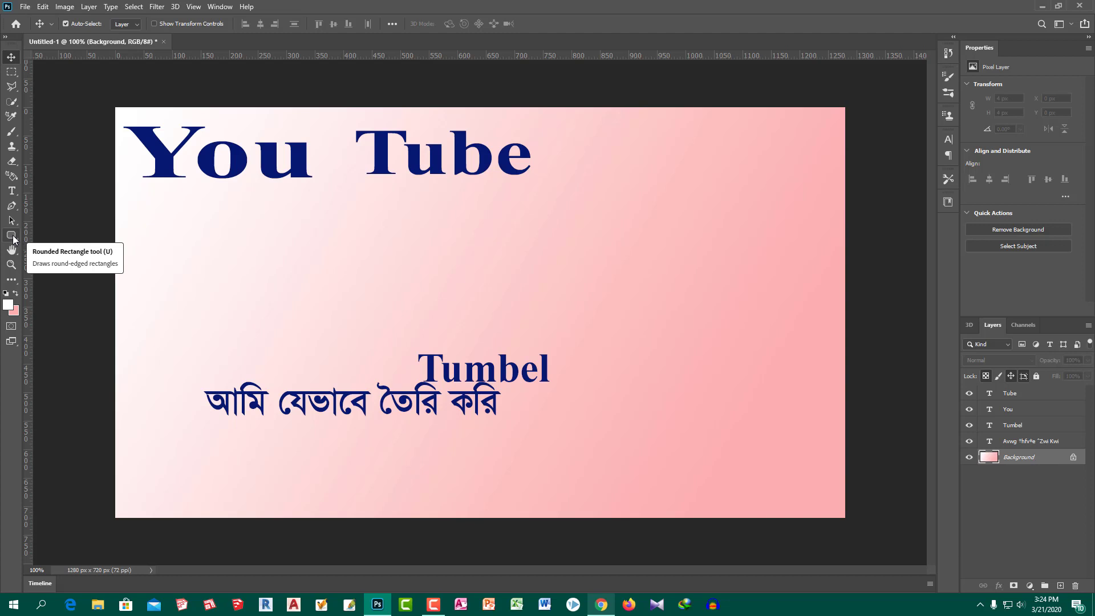
# Draw a white rounded rectangle around the word Tube.
pyautogui.click(11, 236)
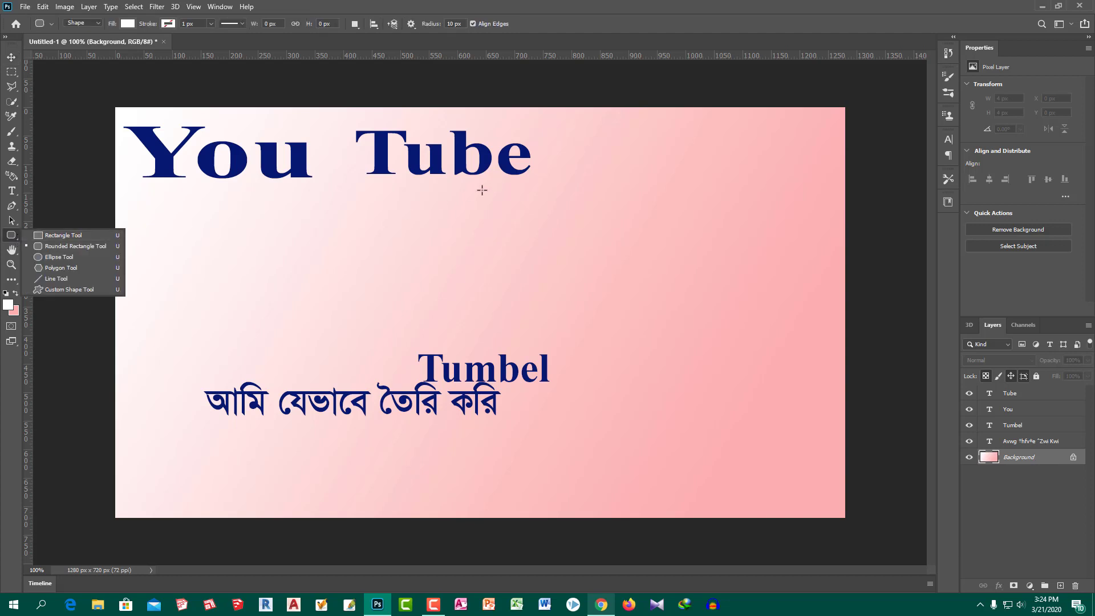
pyautogui.click(93, 246)
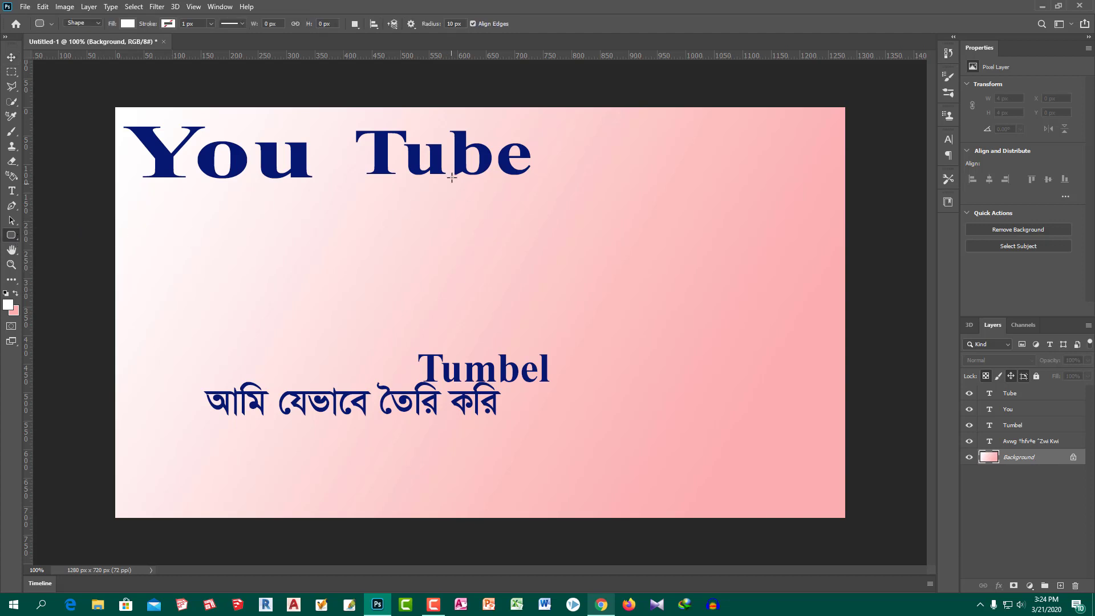
pyautogui.moveTo(341, 126)
pyautogui.mouseDown()
pyautogui.moveTo(549, 202)
pyautogui.moveTo(548, 191)
pyautogui.moveTo(546, 203)
pyautogui.mouseUp()
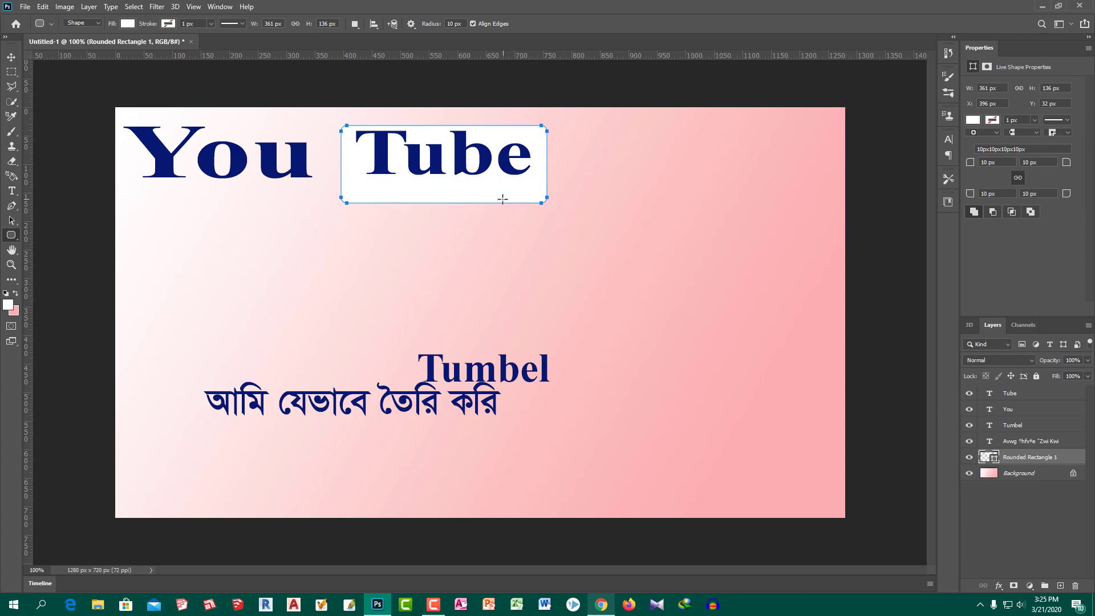
# Nudge Rounded Rectangle 1 slightly upward so it frames Tube.
pyautogui.click(1024, 475)
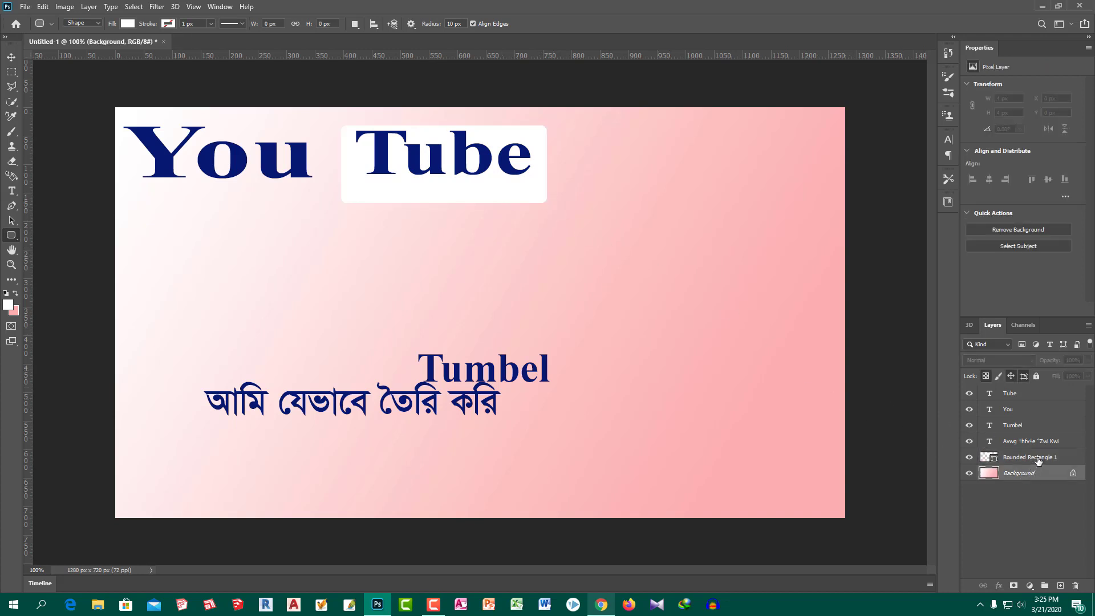
pyautogui.click(1038, 461)
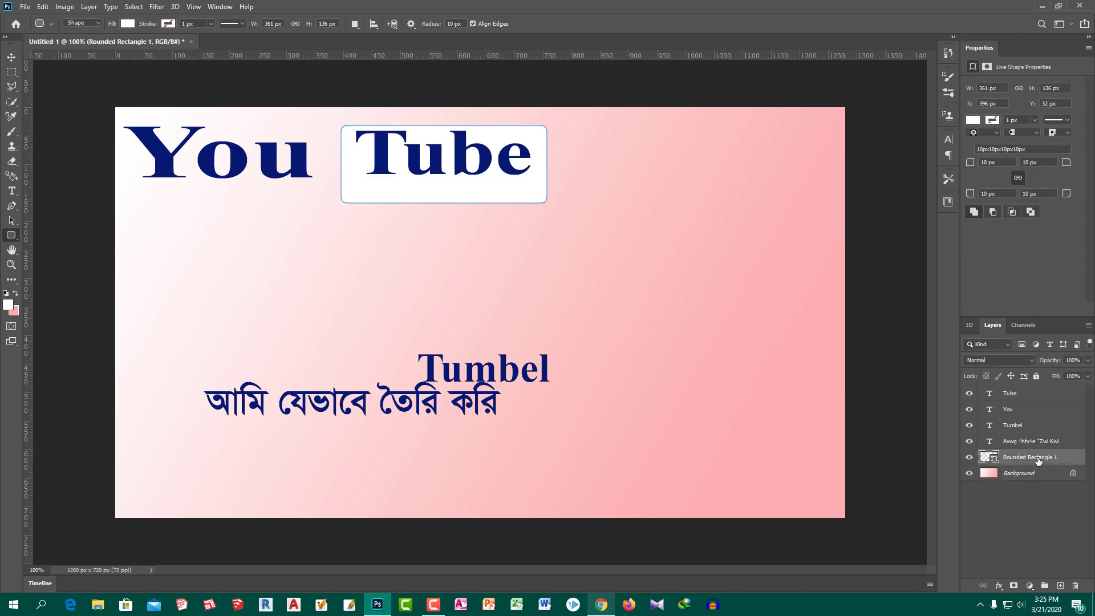
pyautogui.hotkey('ctrl', 't')
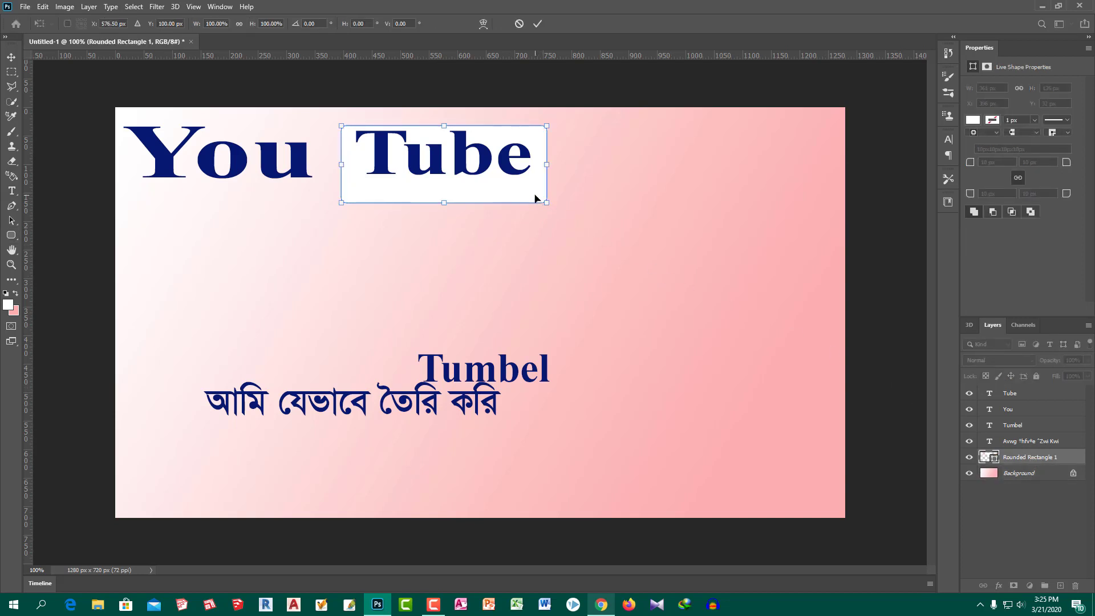
pyautogui.moveTo(535, 197); pyautogui.dragTo(536, 191)
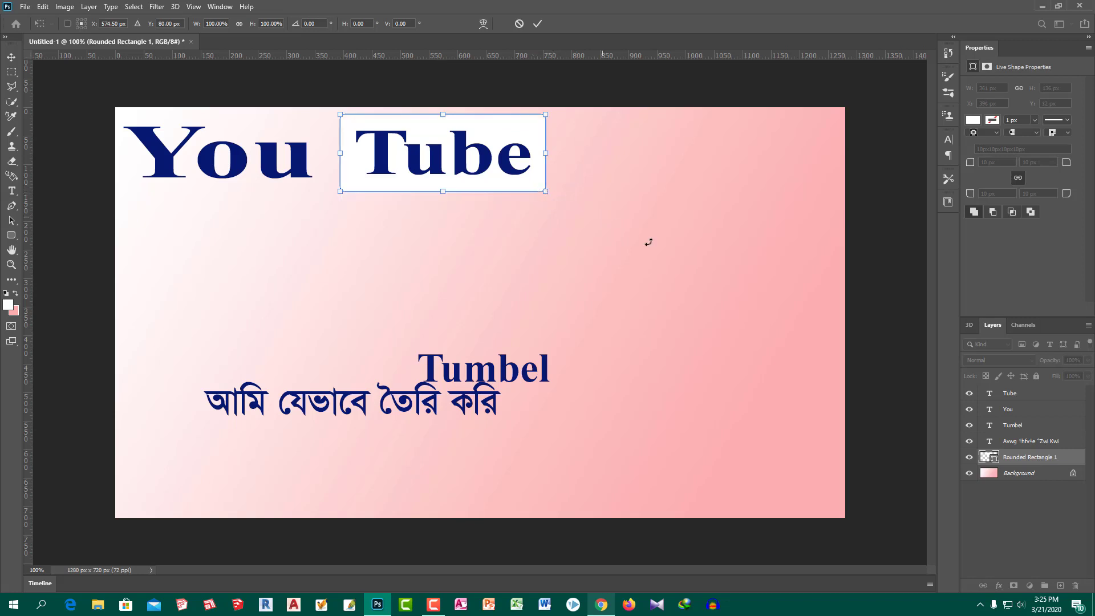
pyautogui.press('Return')
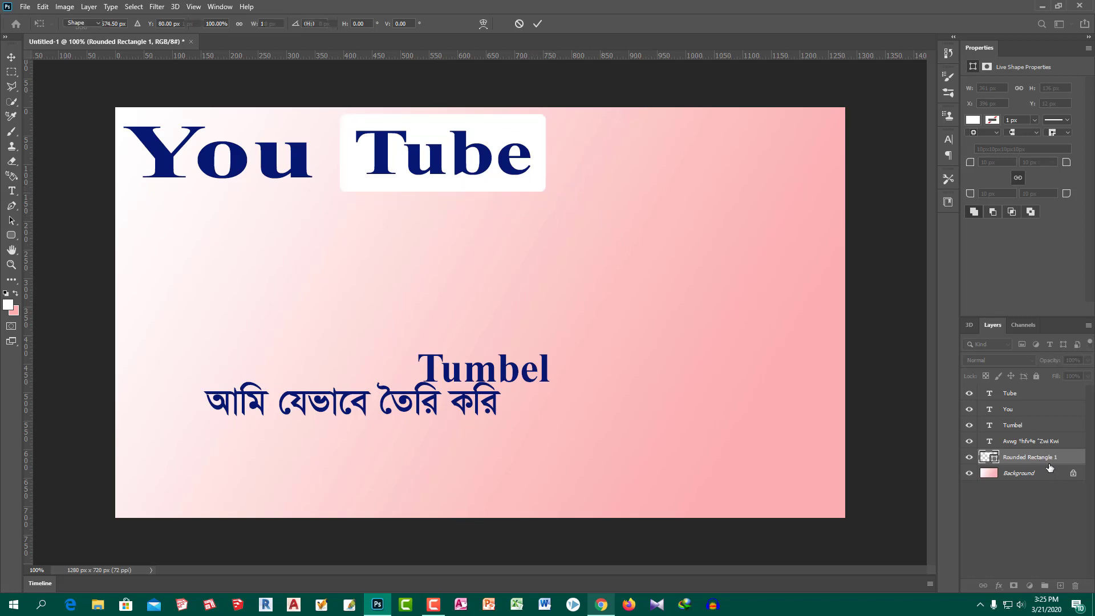
pyautogui.click(1050, 470)
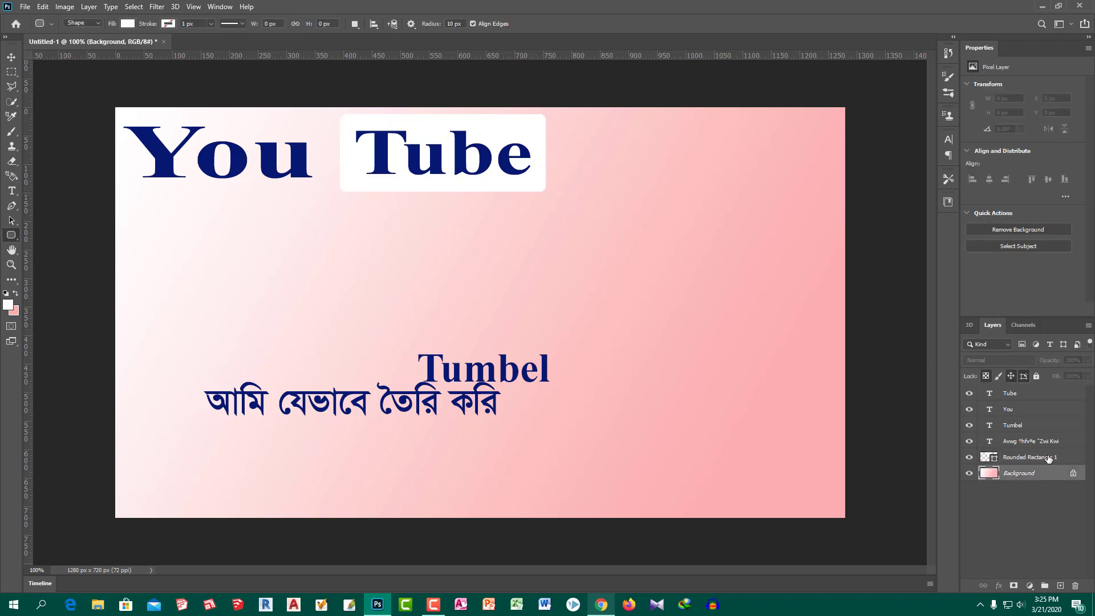
pyautogui.click(1033, 409)
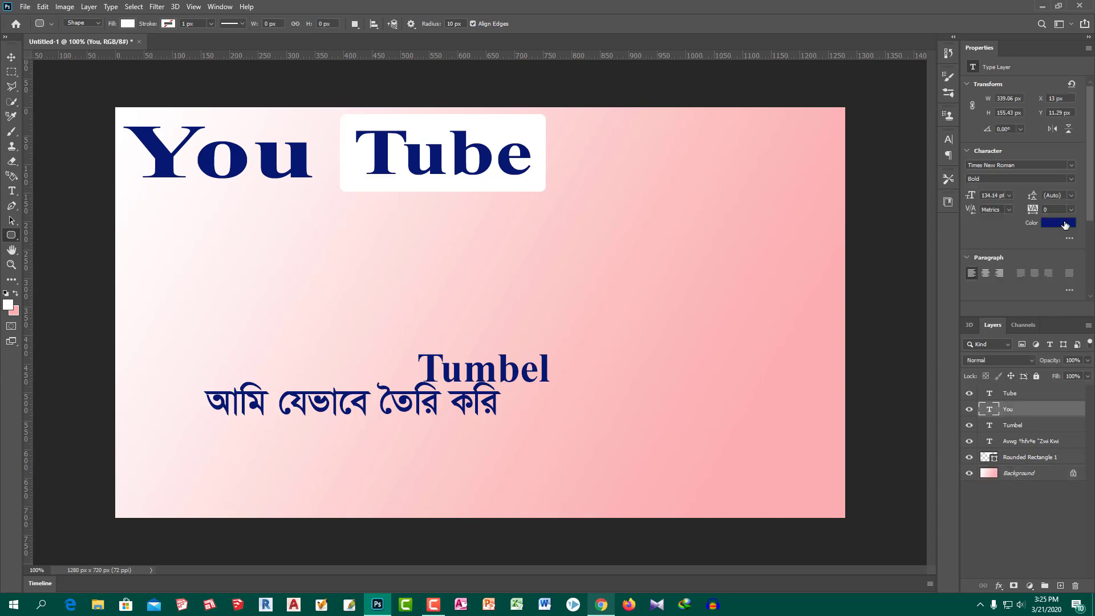
# Recolour the You text near-black (000208).
pyautogui.click(1062, 223)
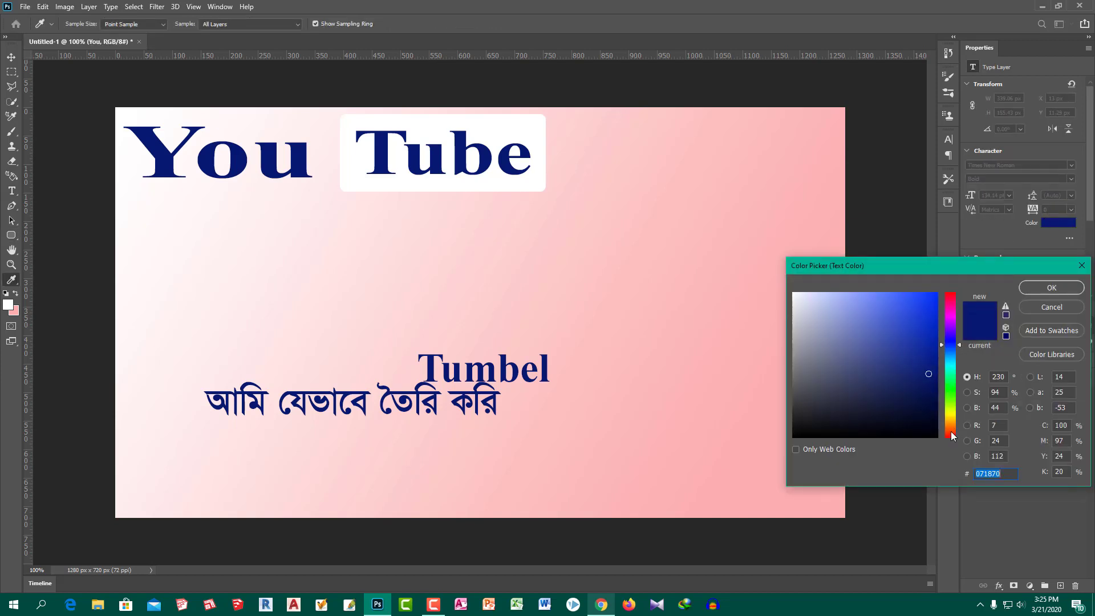
pyautogui.click(931, 433)
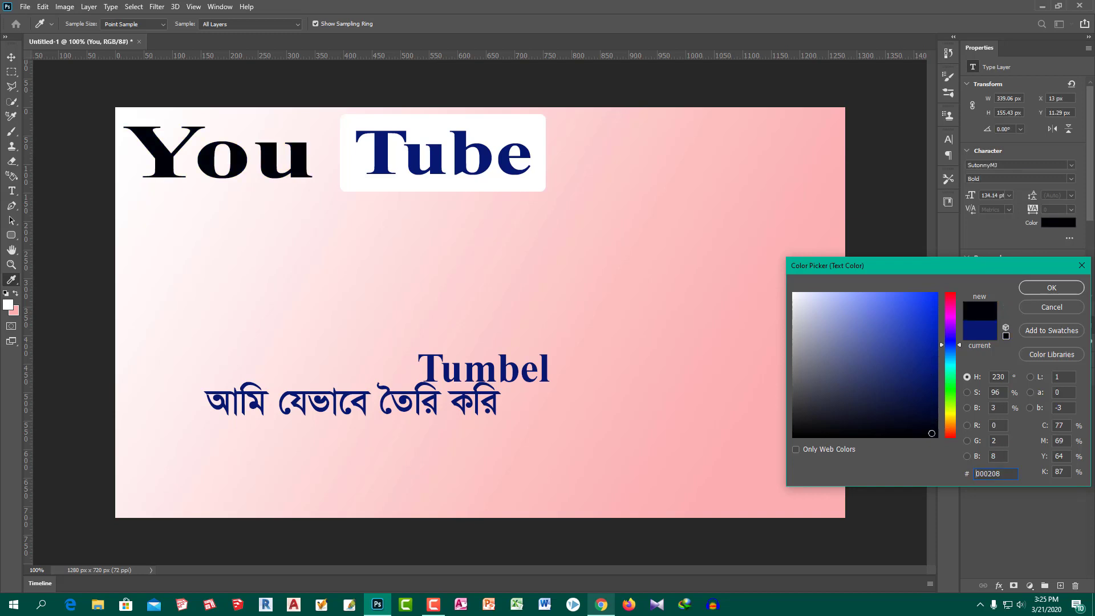
pyautogui.click(1048, 289)
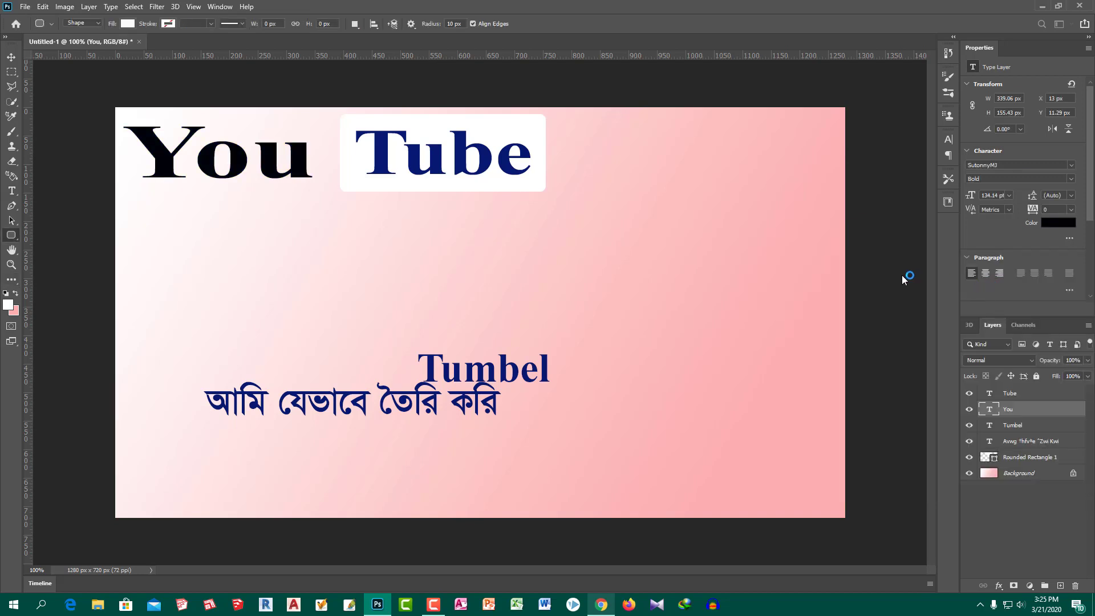
pyautogui.click(1054, 459)
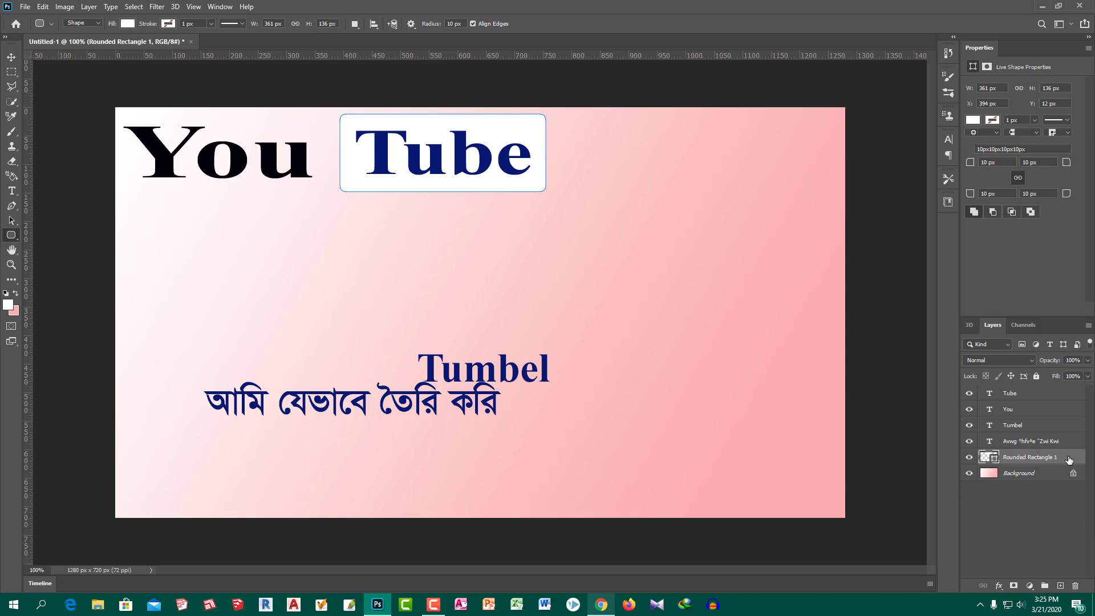
# Give Rounded Rectangle 1 a bright red (f32b1c) Color Overlay.
pyautogui.doubleClick(1068, 459)
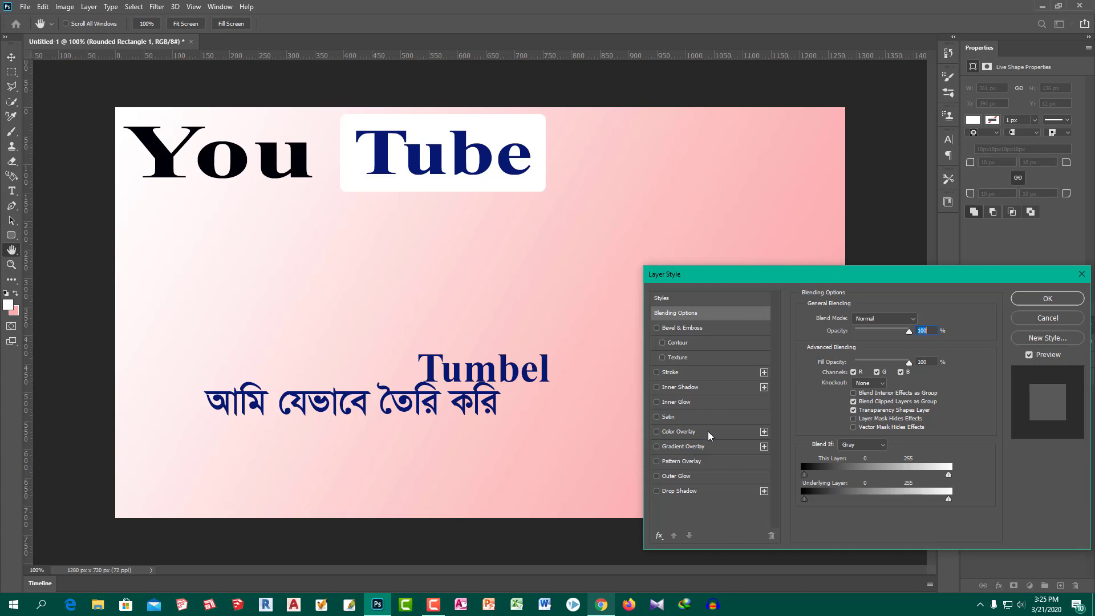
pyautogui.click(710, 431)
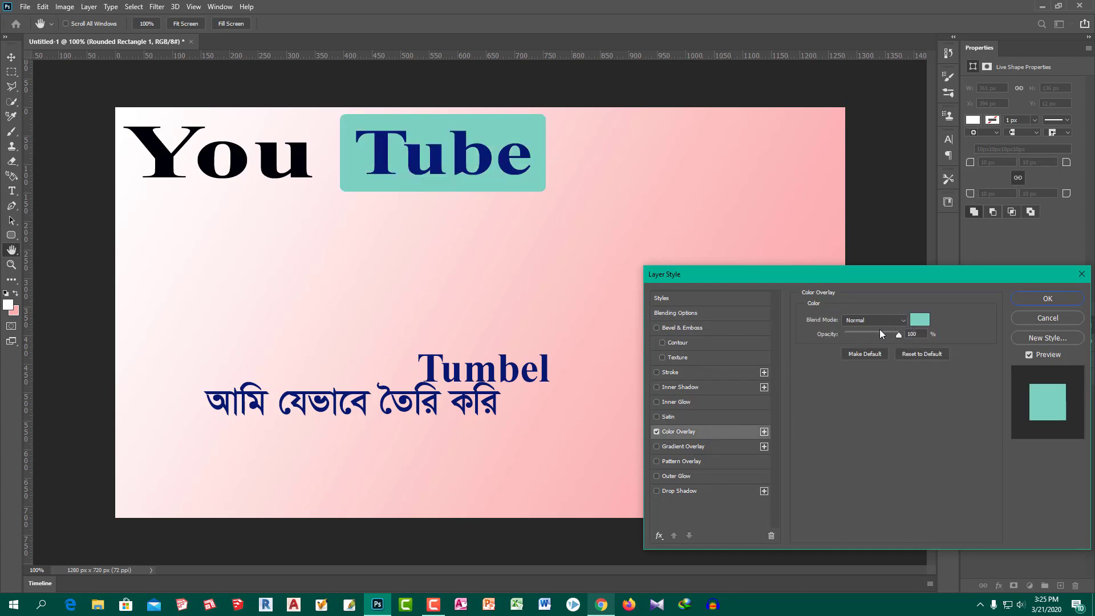
pyautogui.click(925, 320)
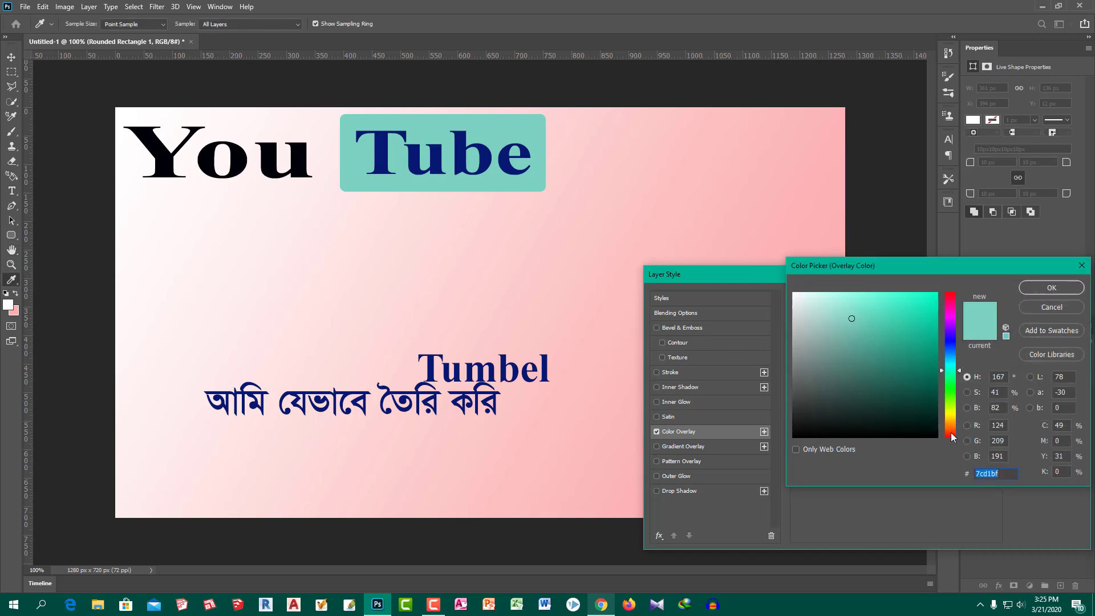
pyautogui.write('d1827c')
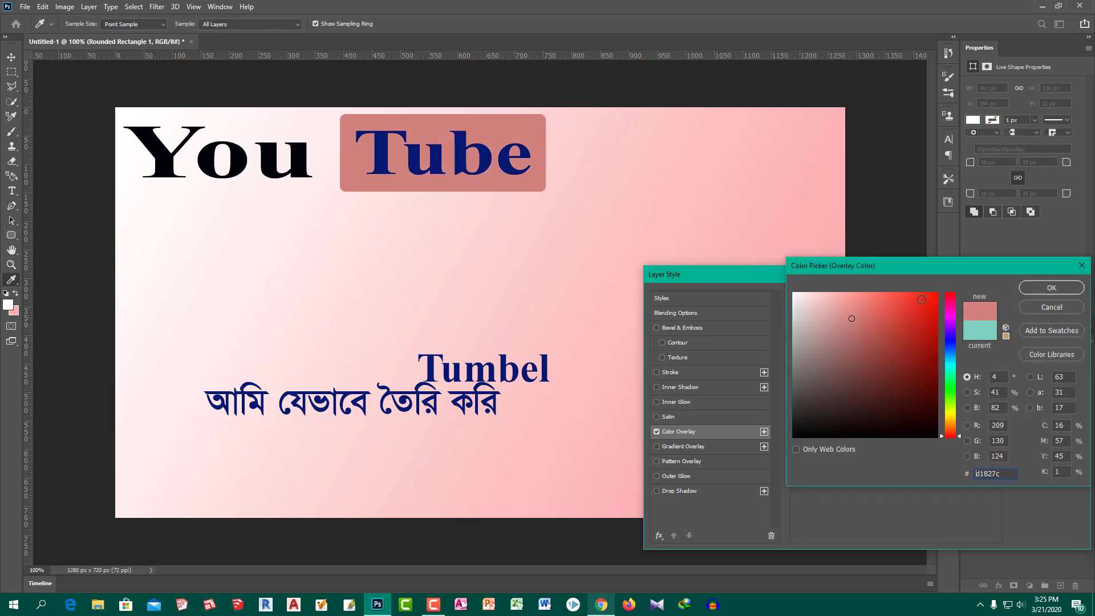
pyautogui.click(922, 299)
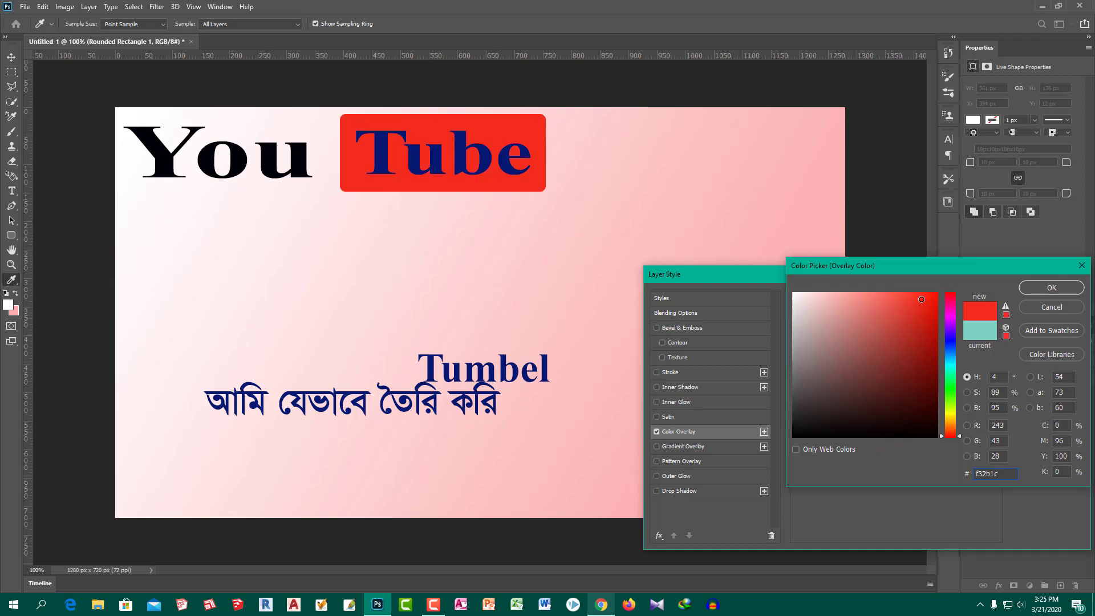
pyautogui.click(1054, 289)
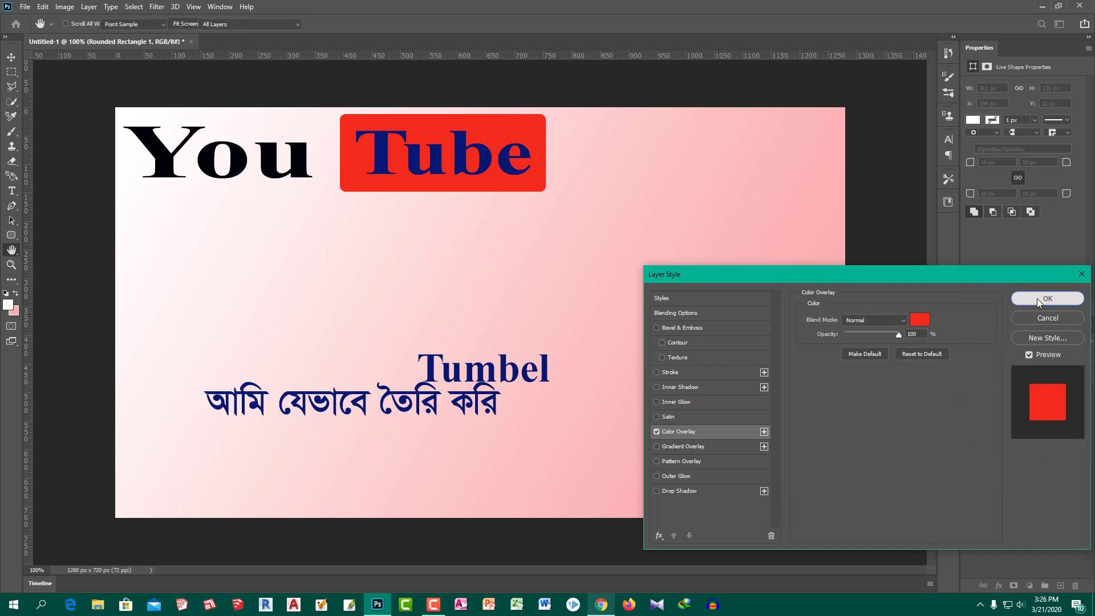
pyautogui.click(1037, 299)
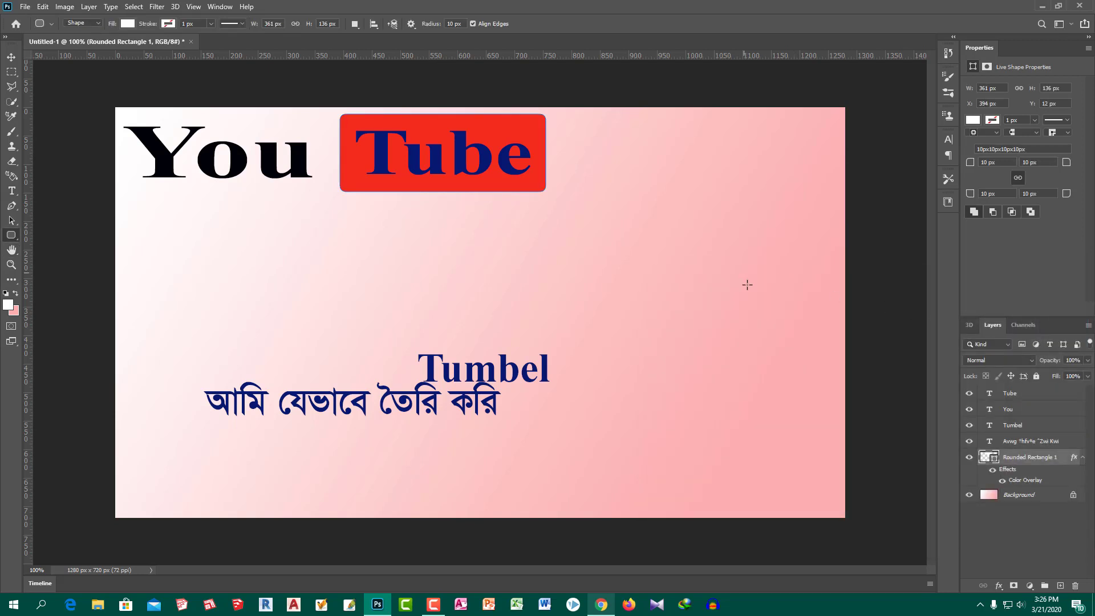
# Recolour the Tube text near-white (#fbfbfc).
pyautogui.click(1041, 399)
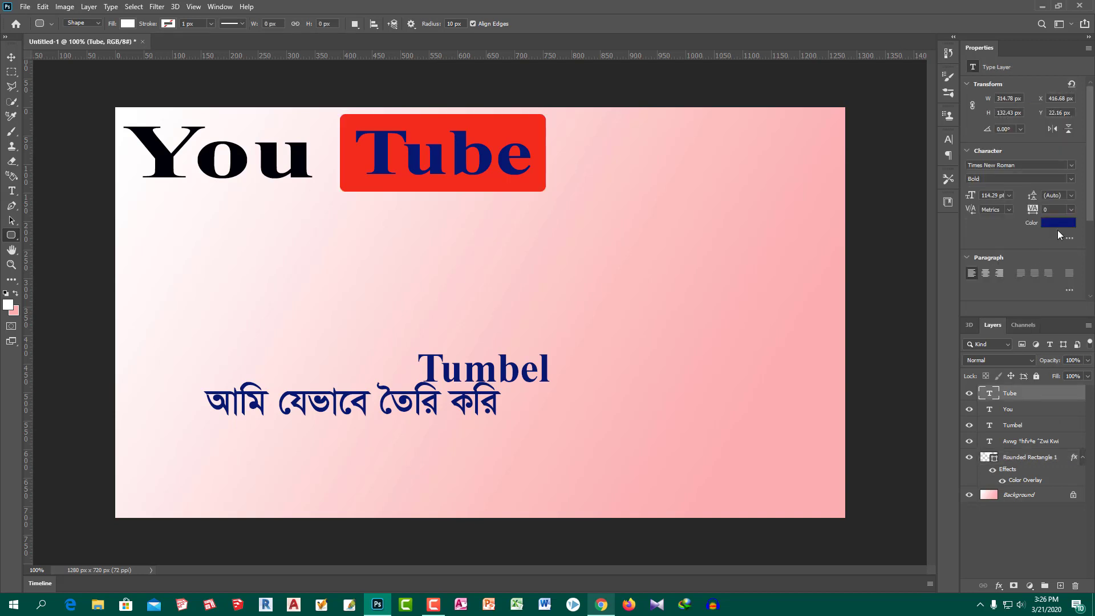
pyautogui.click(1059, 223)
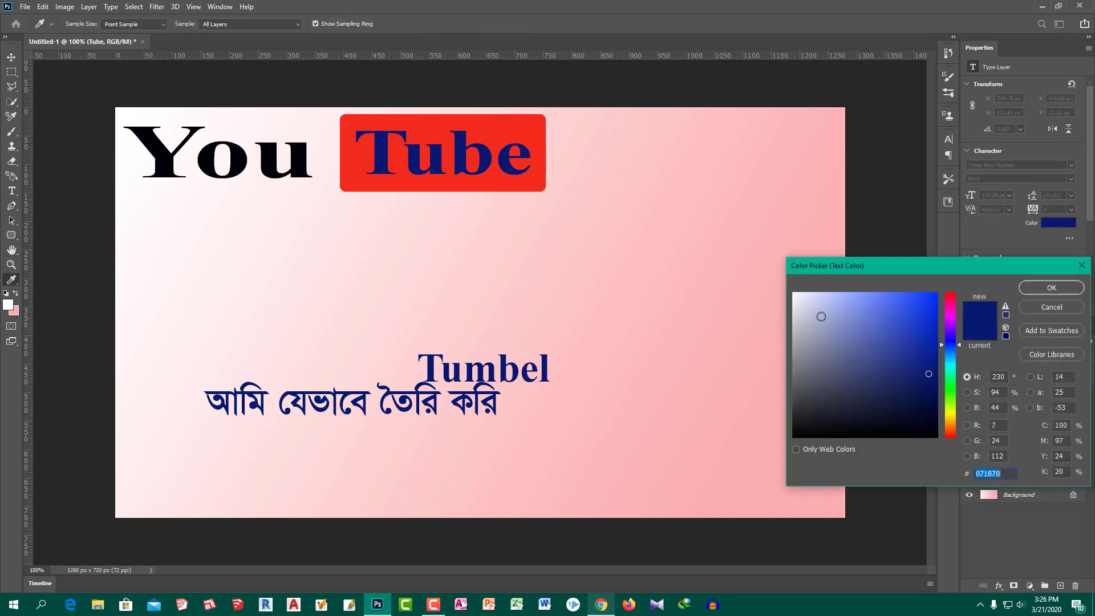
pyautogui.click(793, 294)
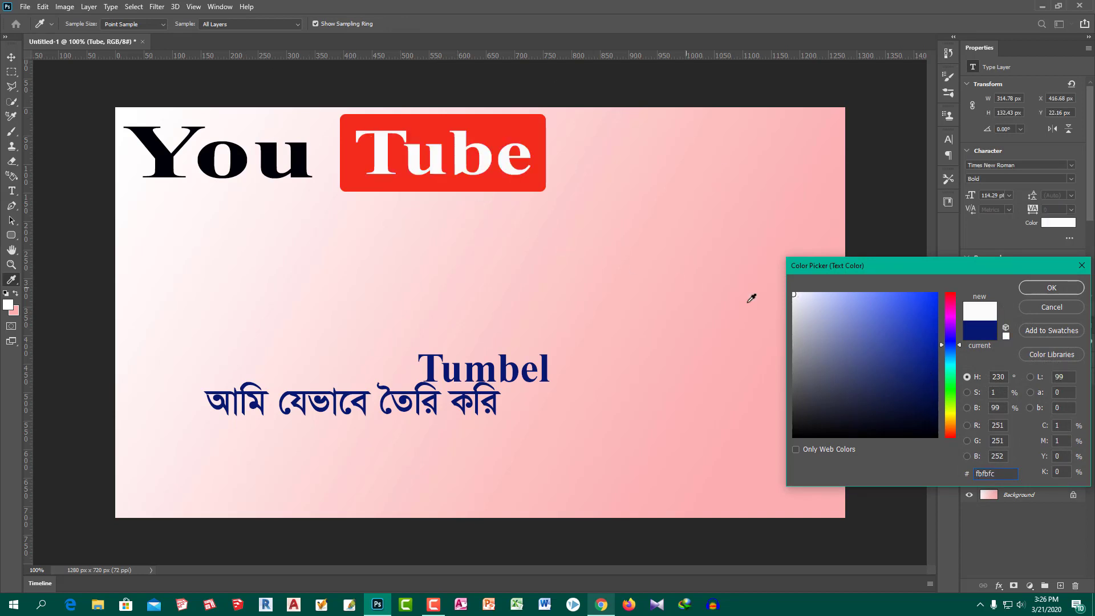
pyautogui.click(1043, 290)
pyautogui.press('u')
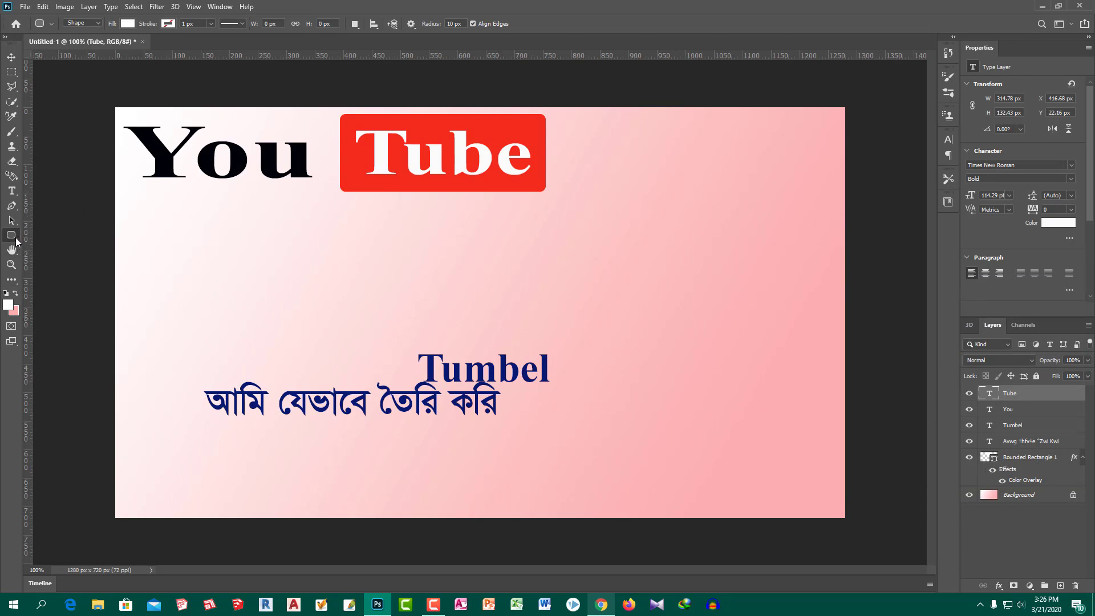
pyautogui.rightClick(16, 238)
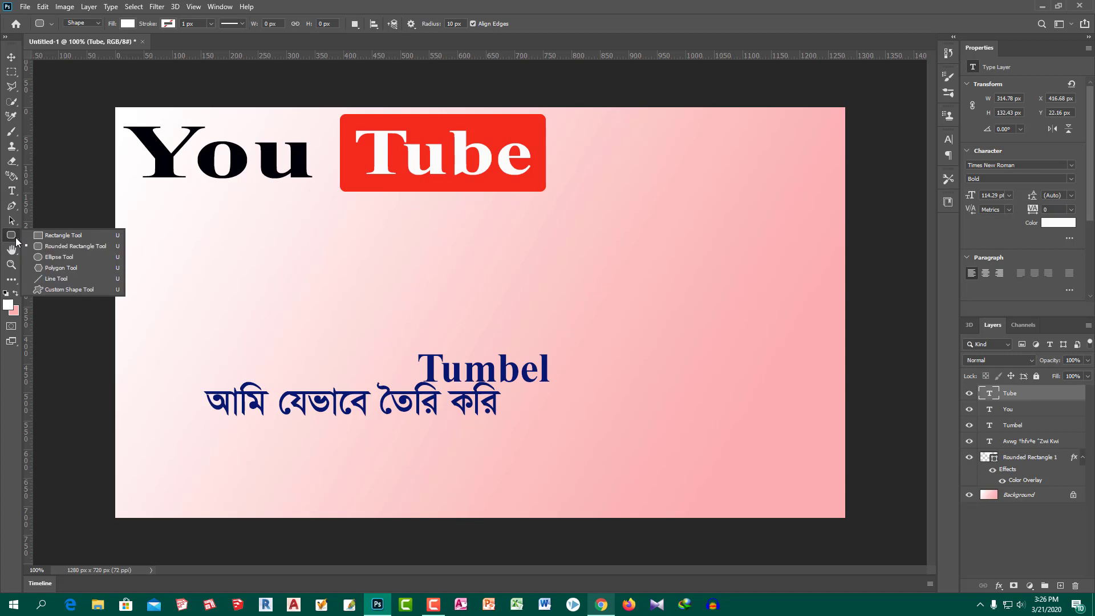
# Draw a 743 × 153 px white rectangle under the title, placed below the text layers.
pyautogui.click(50, 235)
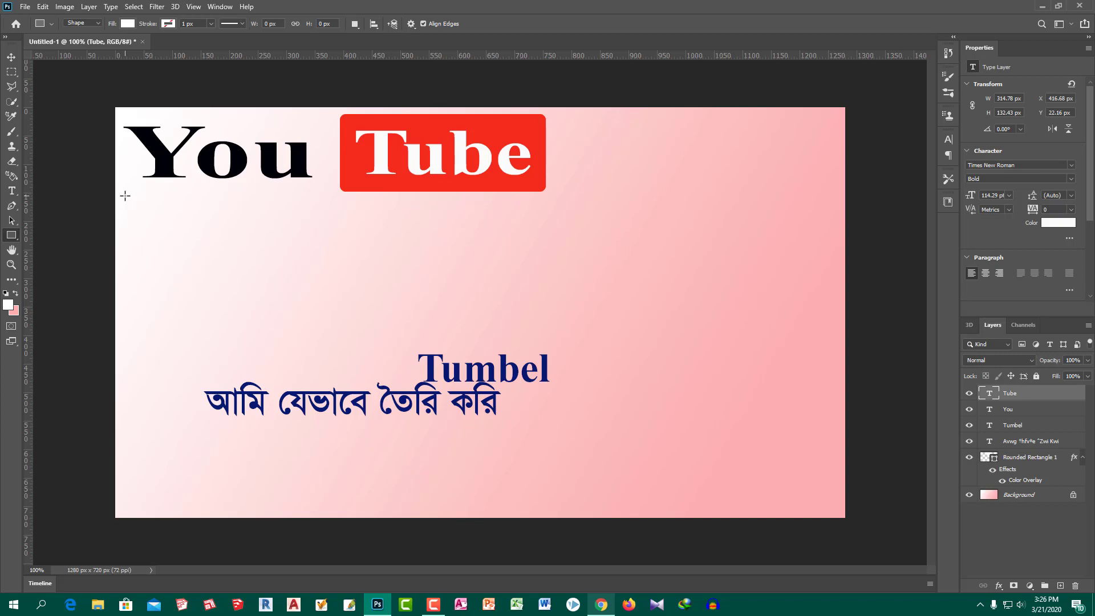
pyautogui.moveTo(125, 195)
pyautogui.mouseDown()
pyautogui.moveTo(478, 278)
pyautogui.moveTo(548, 282)
pyautogui.mouseUp()
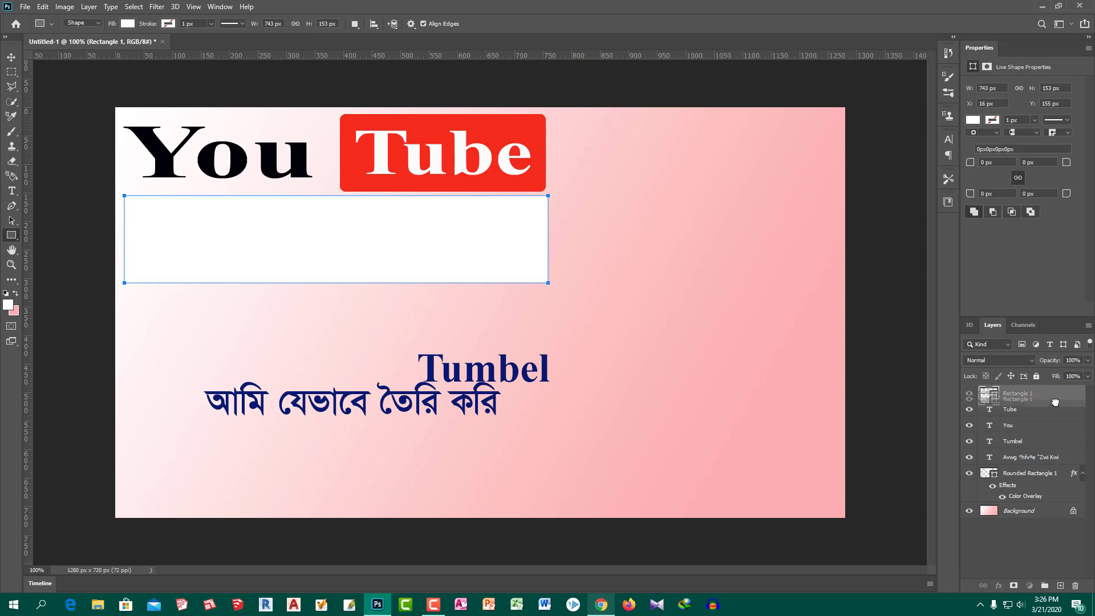
pyautogui.moveTo(1057, 397); pyautogui.dragTo(1056, 458)
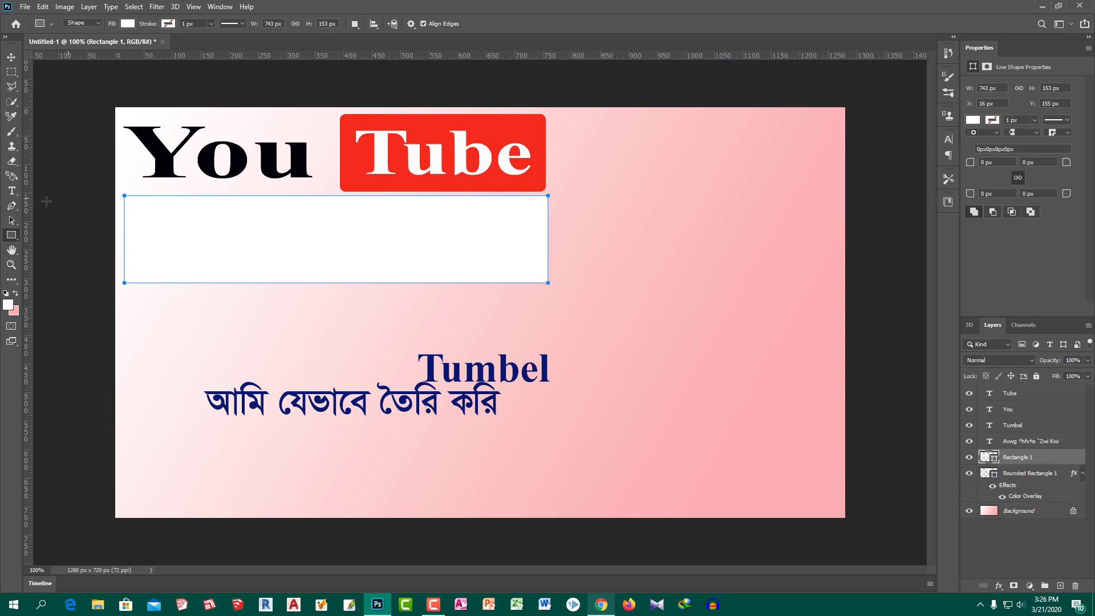
pyautogui.click(11, 59)
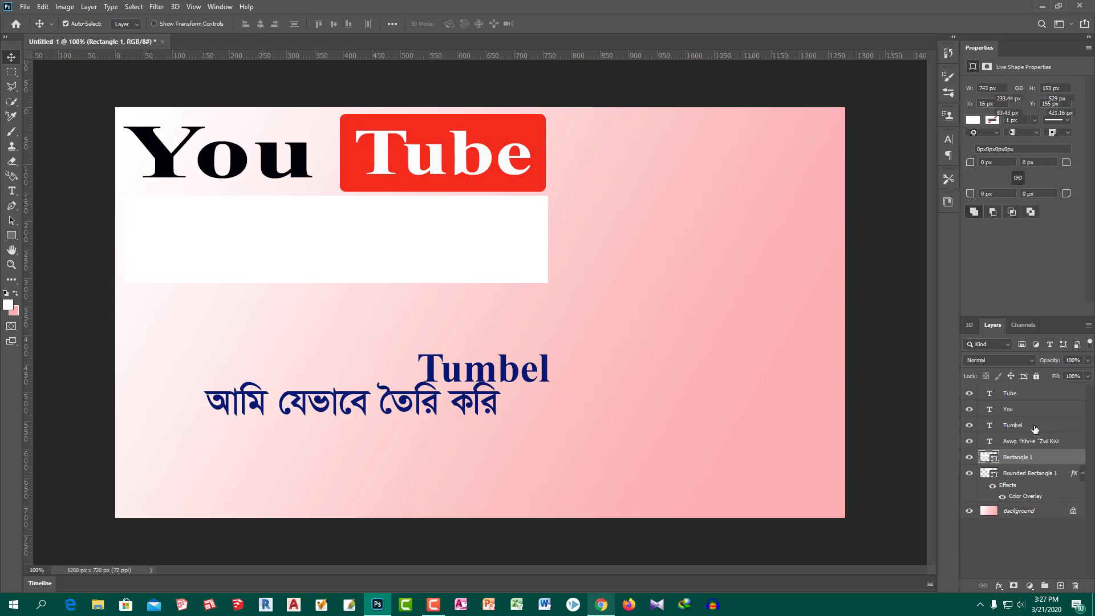
# Move the Tumbel text up into the white rectangle.
pyautogui.click(1039, 426)
pyautogui.moveTo(546, 370)
pyautogui.mouseDown()
pyautogui.moveTo(368, 241)
pyautogui.moveTo(343, 242)
pyautogui.mouseUp()
pyautogui.press('ctrl')
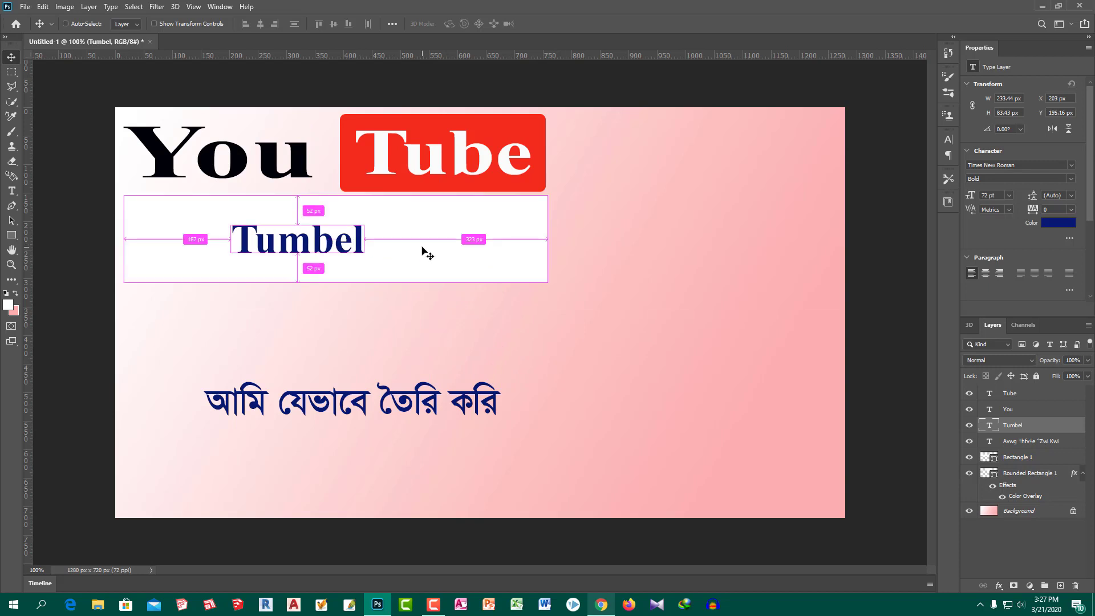
# Scale Tumbel to about 723 × 183 px so it fills the rectangle.
pyautogui.hotkey('ctrl', 't')
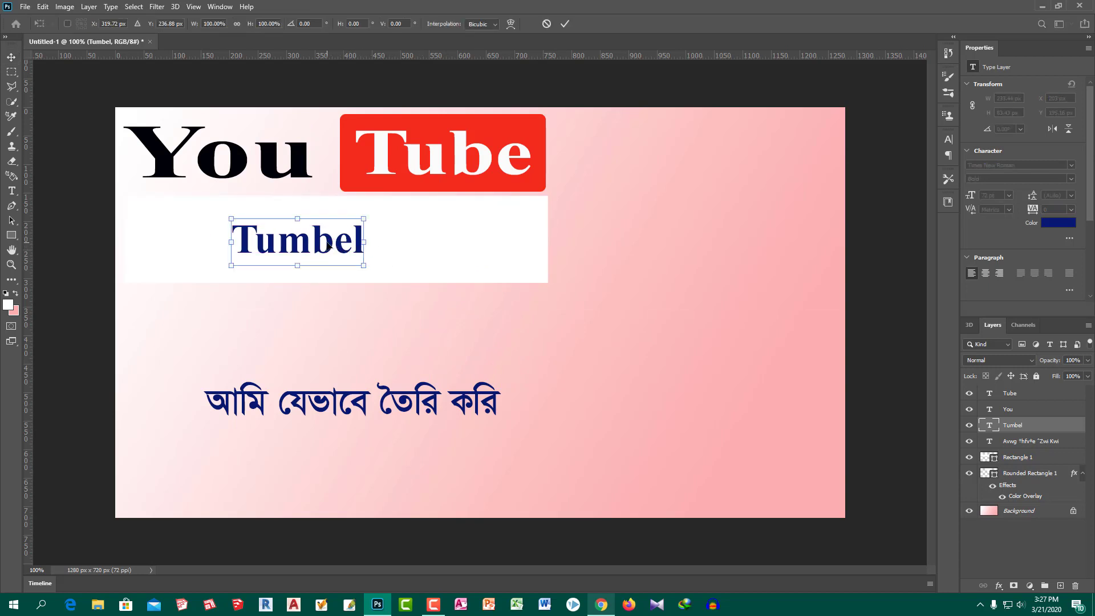
pyautogui.rightClick(329, 245)
pyautogui.click(367, 266)
pyautogui.moveTo(363, 218); pyautogui.dragTo(533, 218)
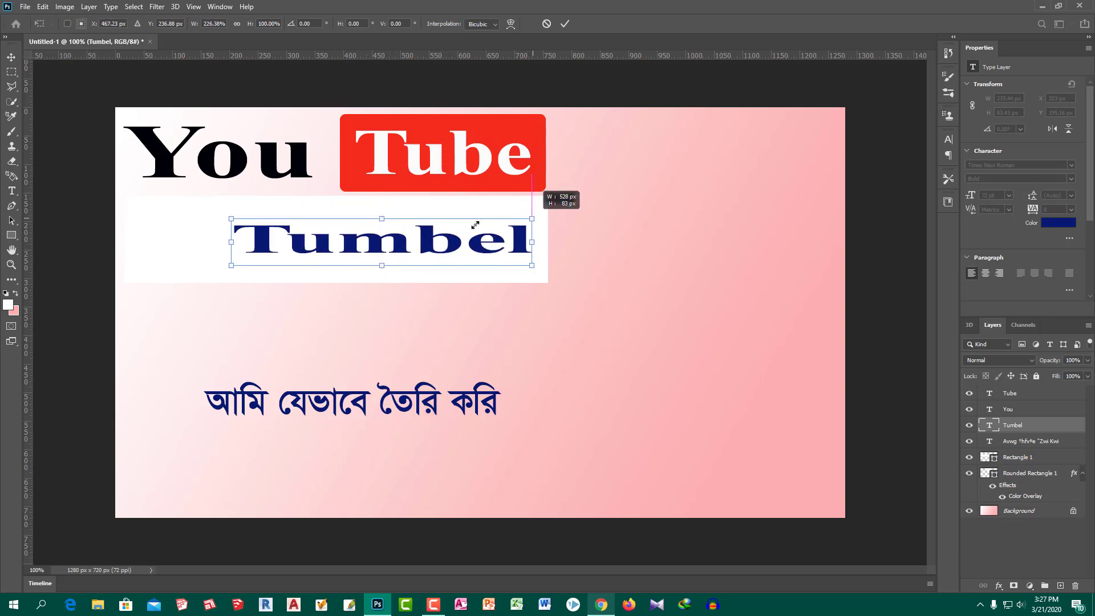
pyautogui.moveTo(231, 241); pyautogui.dragTo(132, 234)
pyautogui.moveTo(332, 218); pyautogui.dragTo(340, 197)
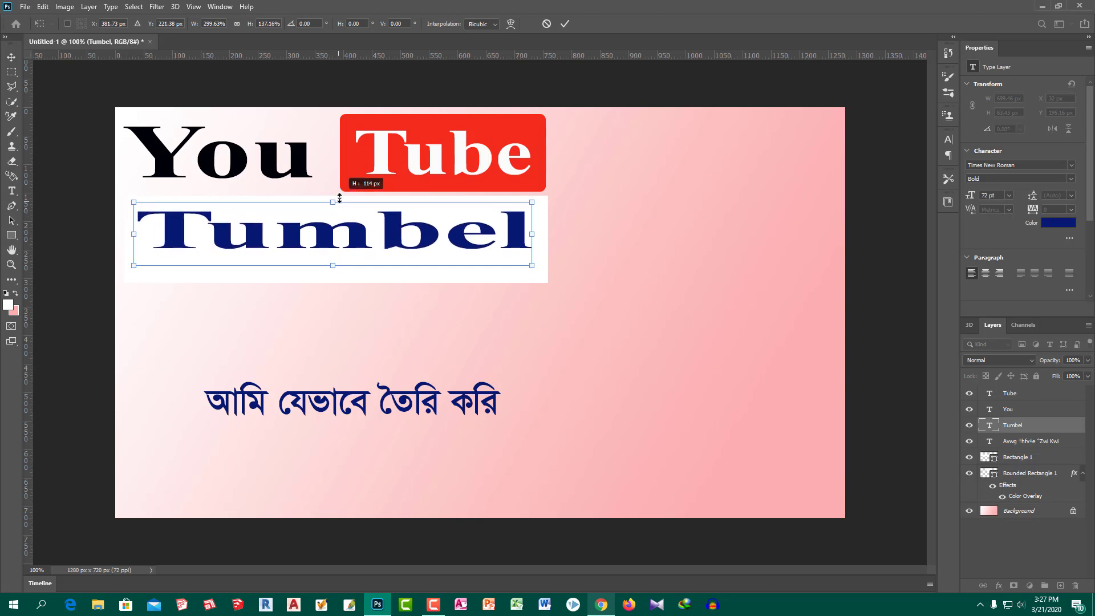
pyautogui.moveTo(332, 265); pyautogui.dragTo(332, 297)
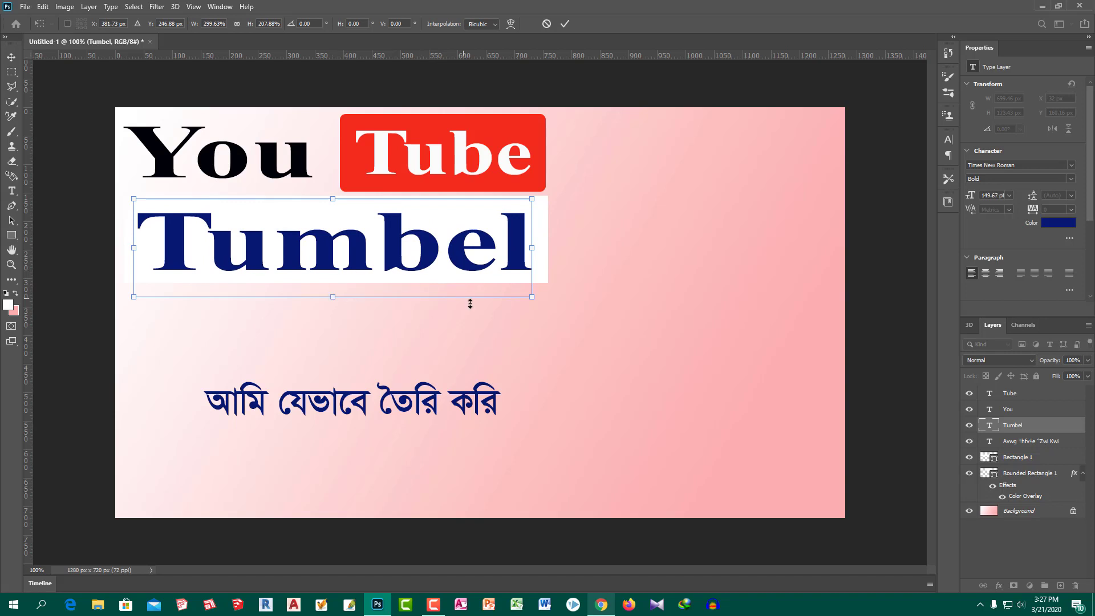
pyautogui.moveTo(532, 297); pyautogui.dragTo(545, 304)
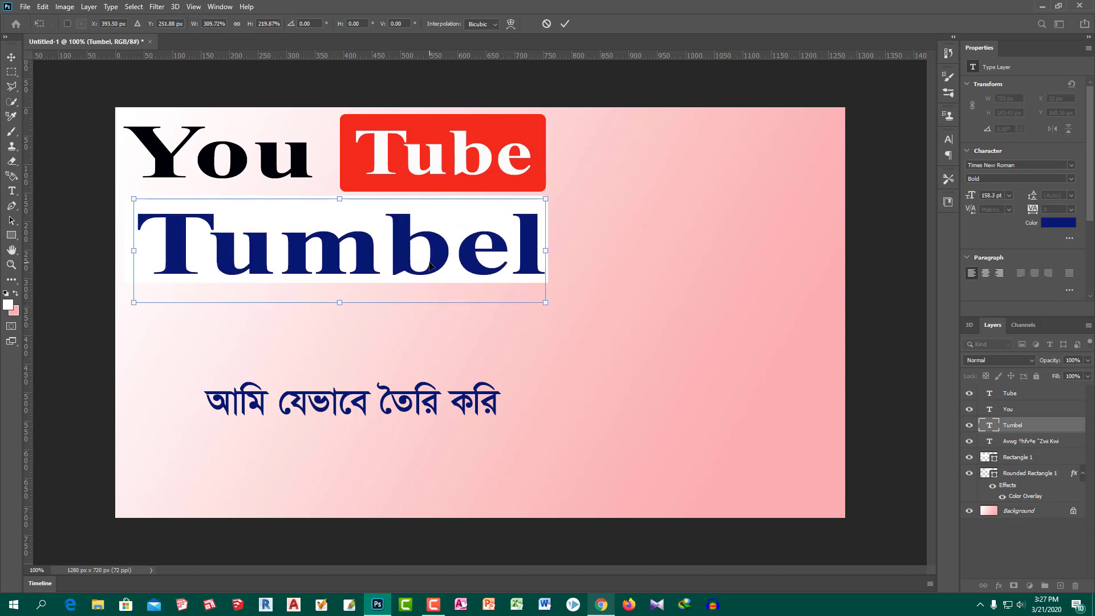
pyautogui.moveTo(440, 263); pyautogui.dragTo(439, 260)
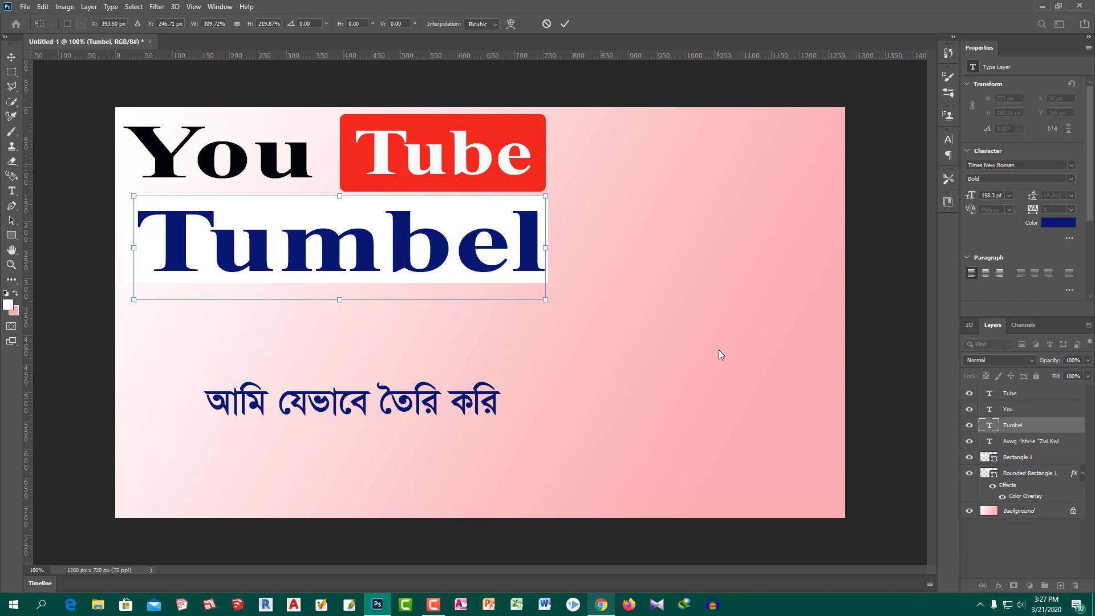
pyautogui.press('Return')
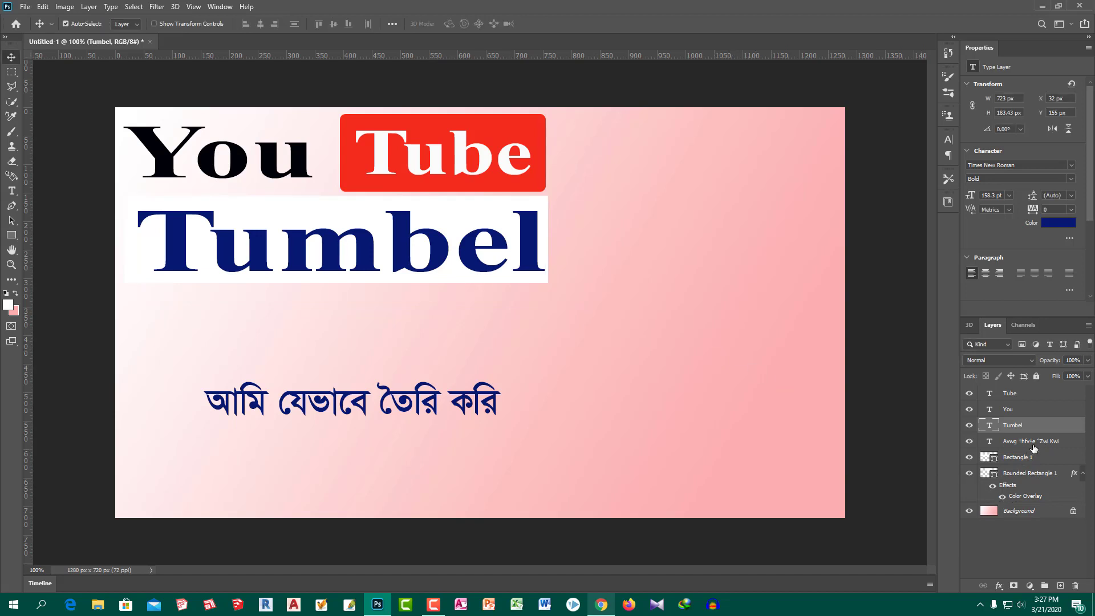
# Give Rectangle 1 a light pink (#f79c95) Color Overlay at 82% opacity.
pyautogui.click(1040, 477)
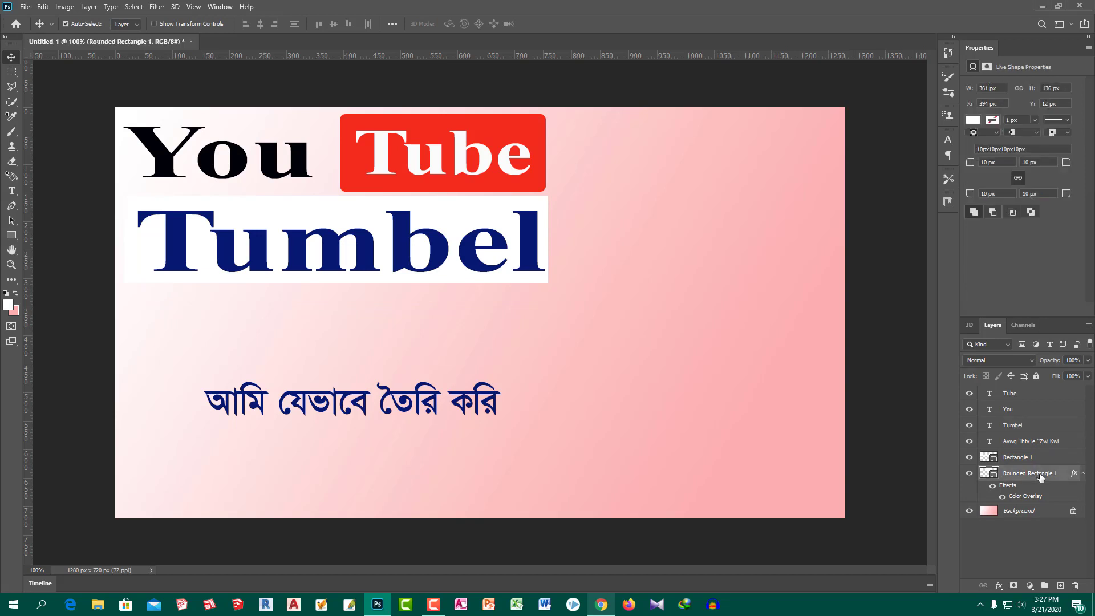
pyautogui.click(1049, 464)
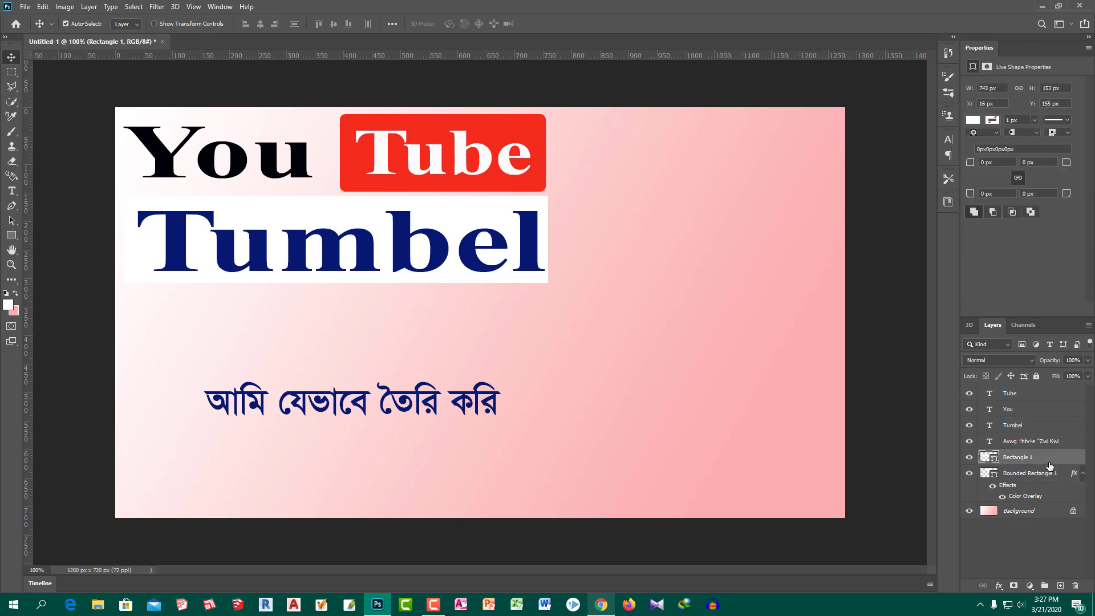
pyautogui.doubleClick(1050, 465)
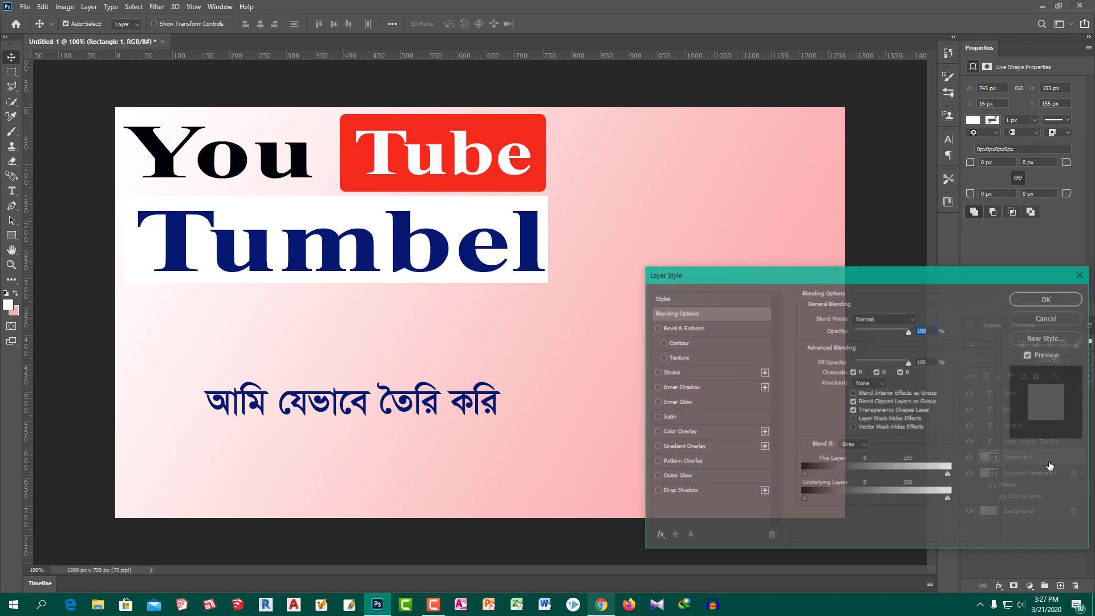
pyautogui.click(717, 432)
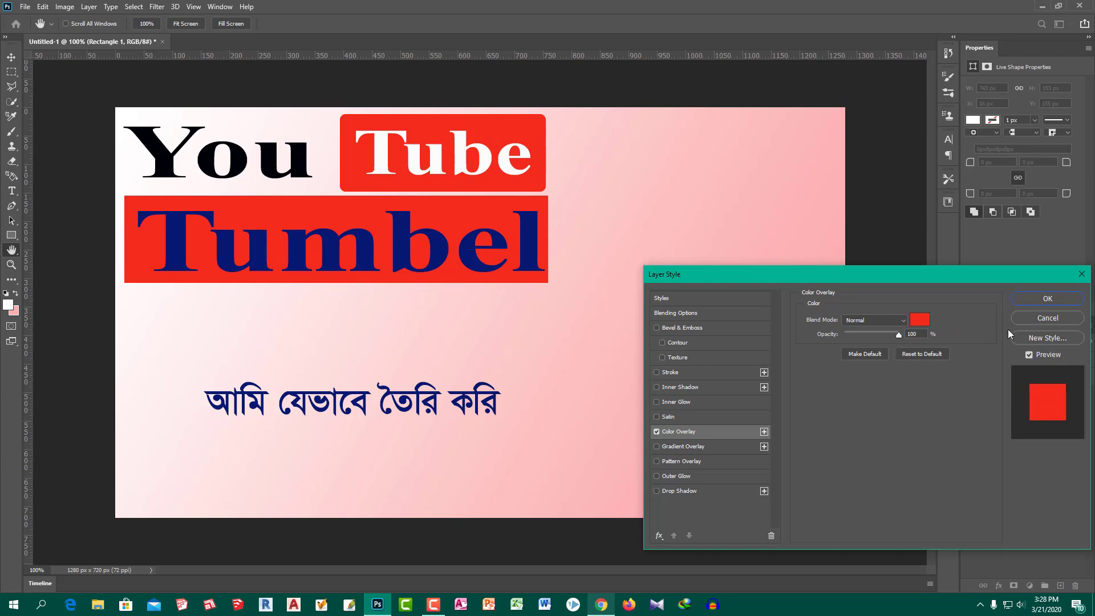
pyautogui.click(924, 321)
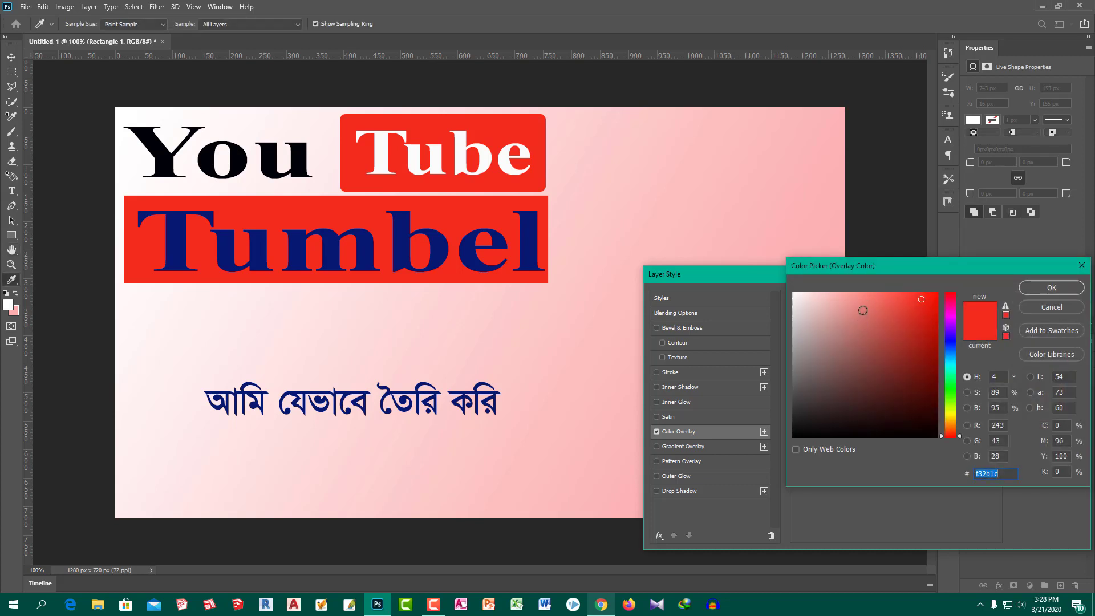
pyautogui.click(862, 300)
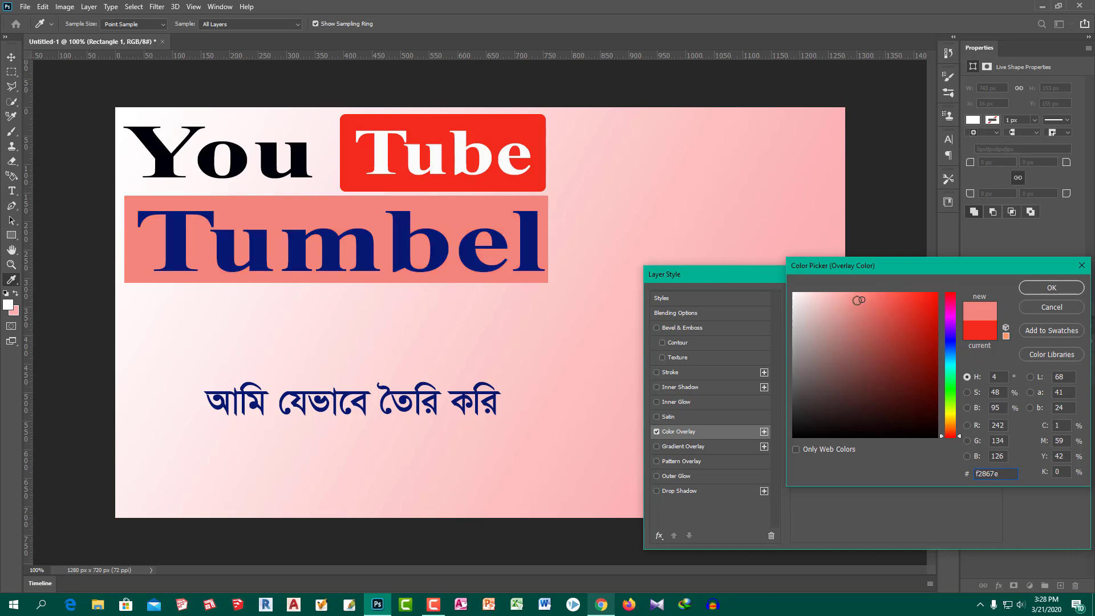
pyautogui.click(850, 297)
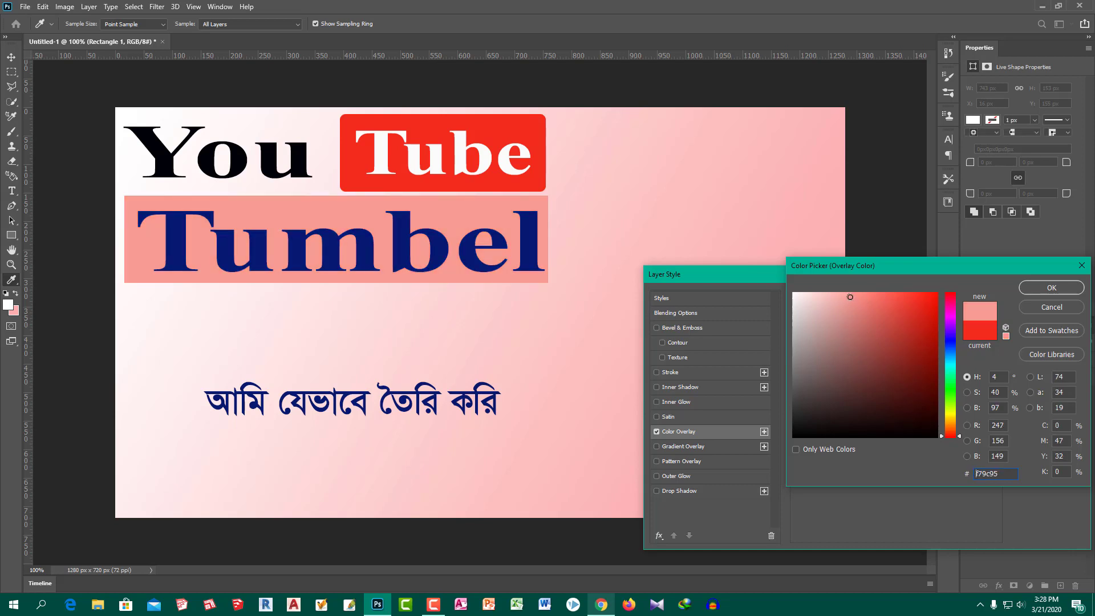
pyautogui.click(1052, 289)
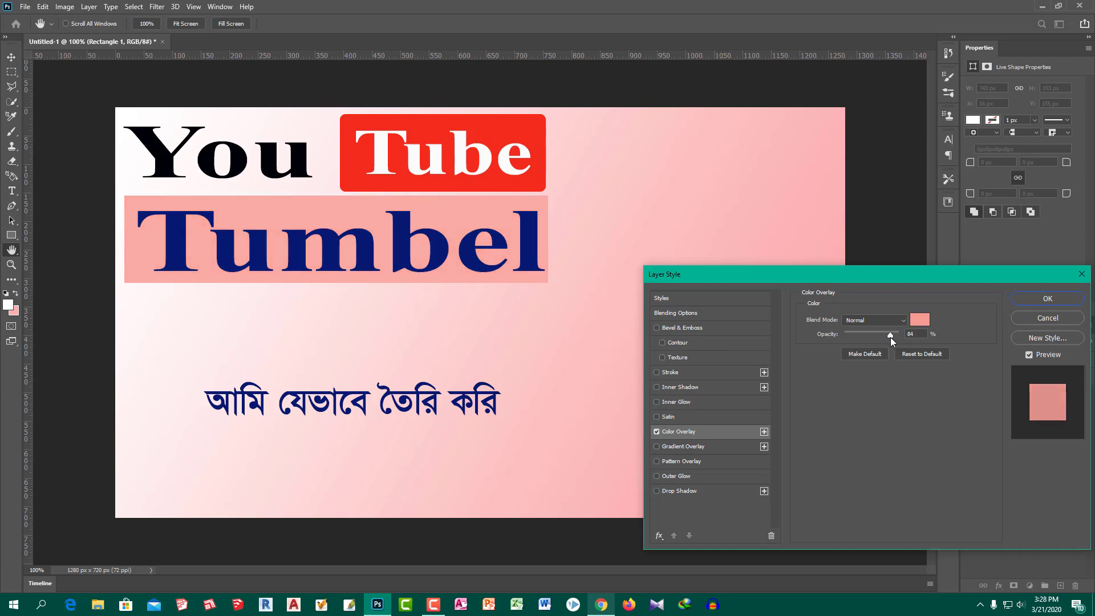
pyautogui.moveTo(890, 337); pyautogui.dragTo(890, 338)
pyautogui.click(1040, 300)
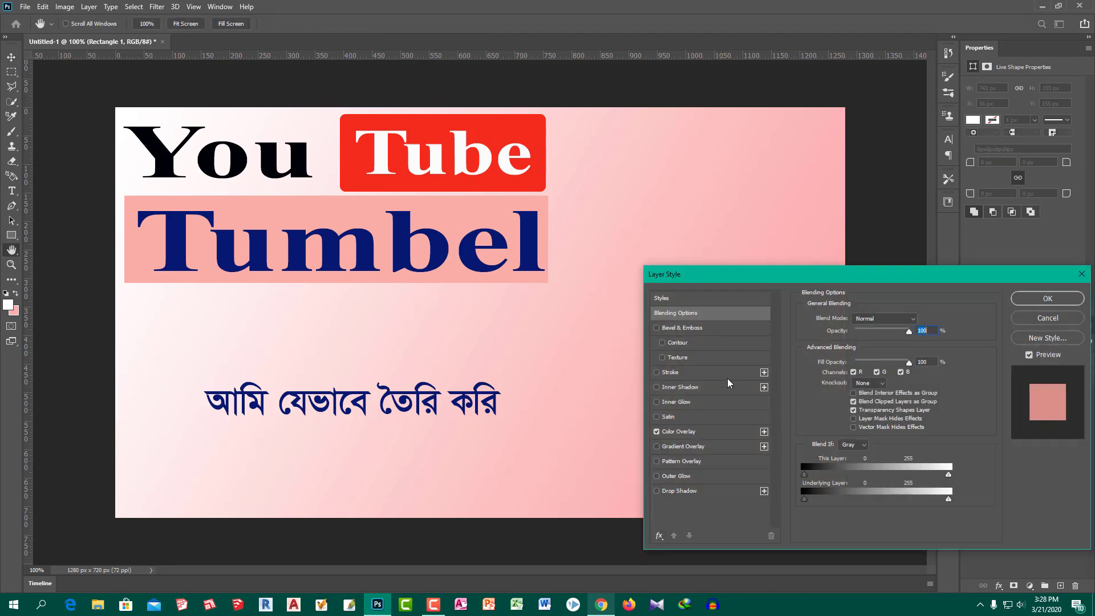
pyautogui.click(1076, 303)
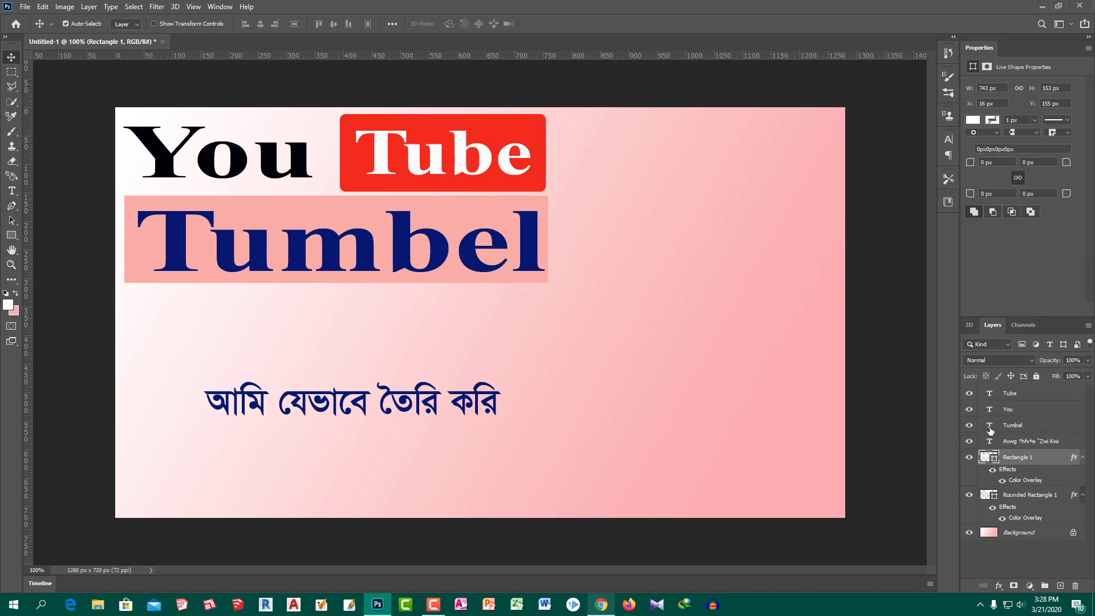
# Recolour the Tumbel text royal blue (1008ad).
pyautogui.click(1054, 428)
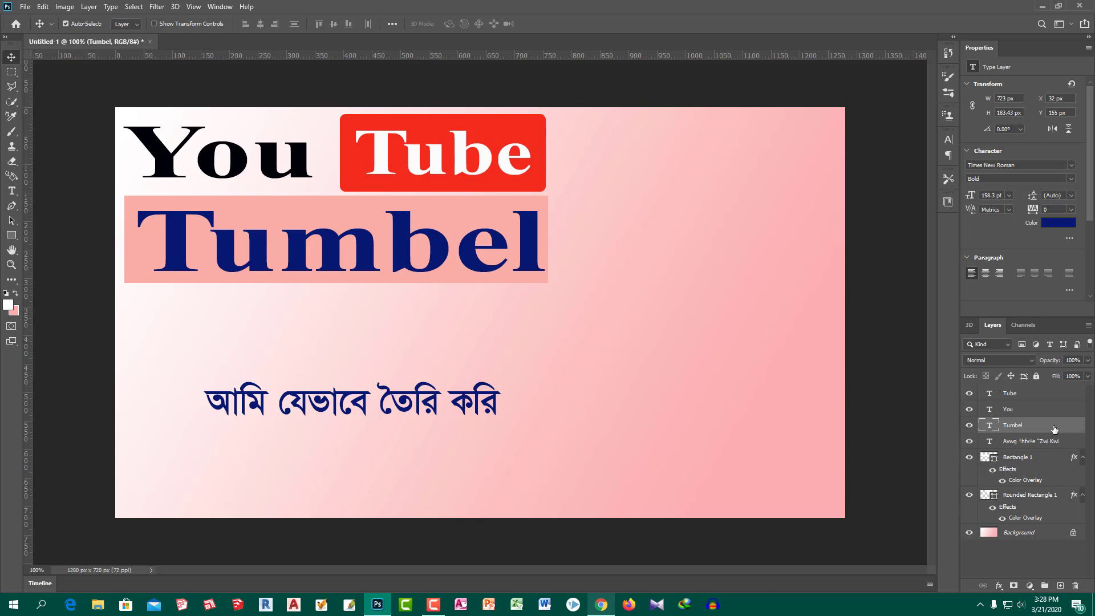
pyautogui.click(1057, 223)
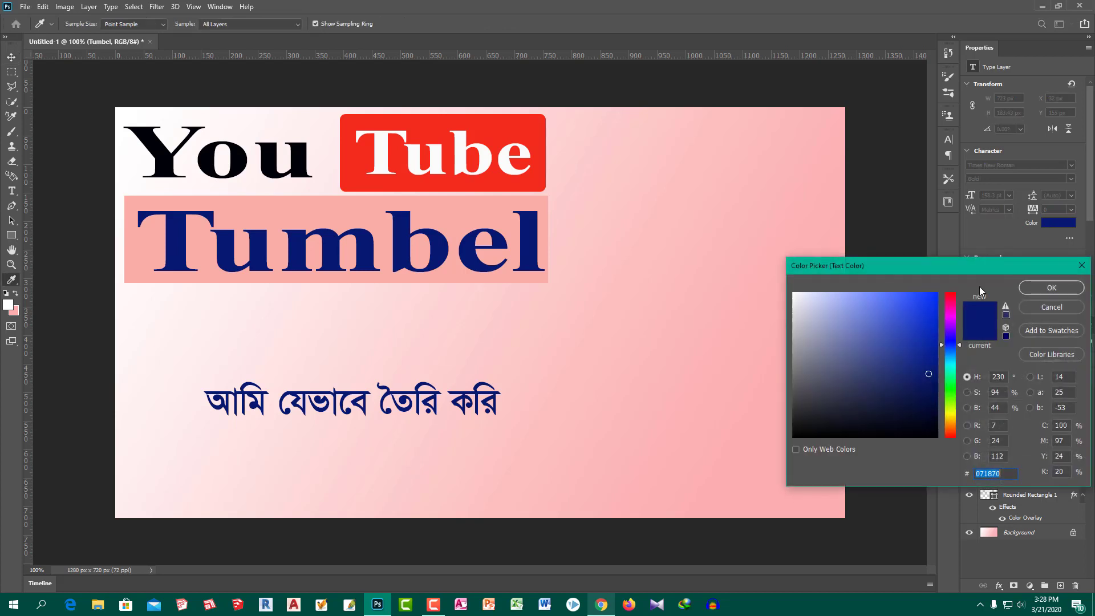
pyautogui.click(951, 412)
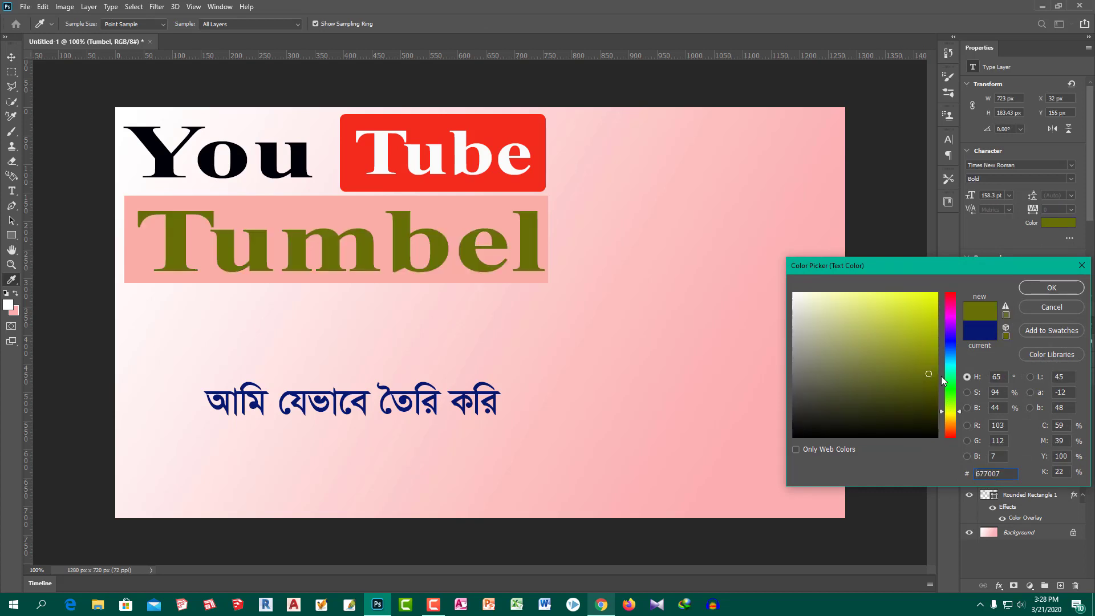
pyautogui.moveTo(928, 373); pyautogui.dragTo(916, 325)
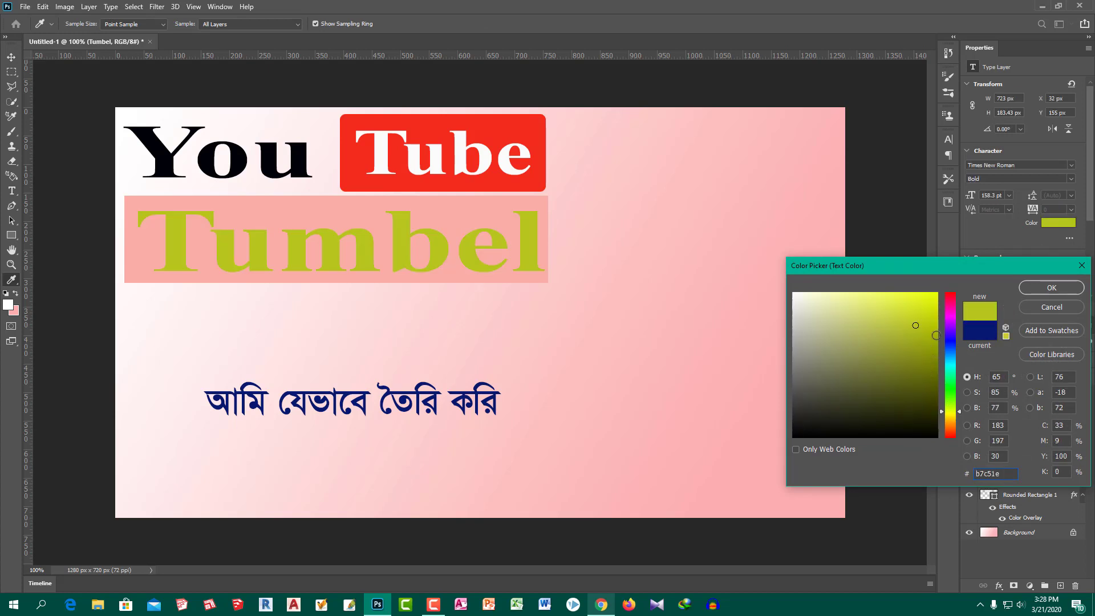
pyautogui.click(951, 318)
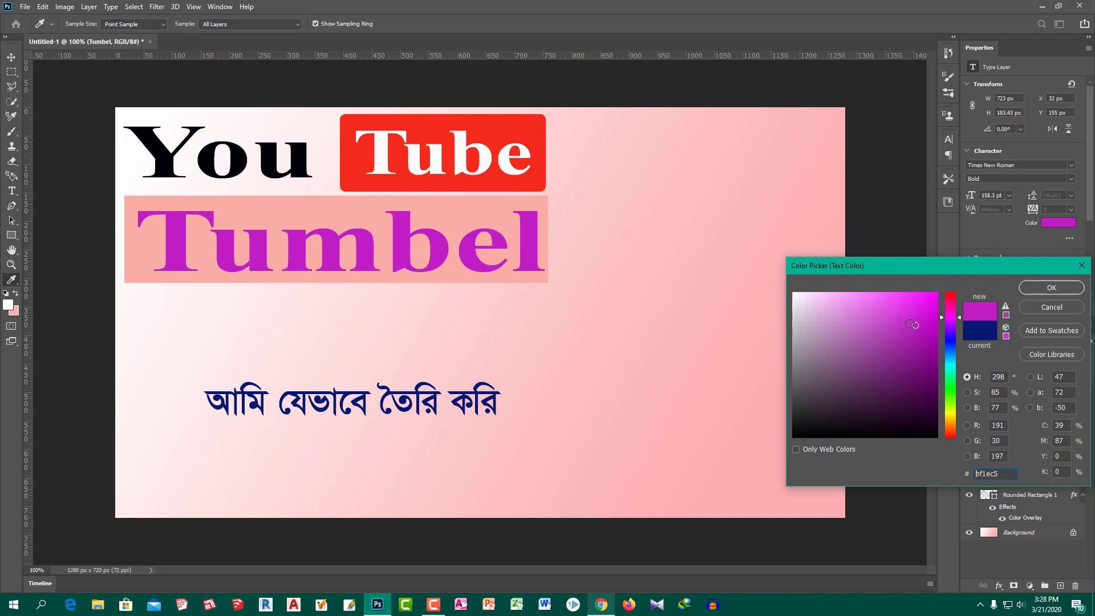
pyautogui.click(925, 387)
pyautogui.click(923, 393)
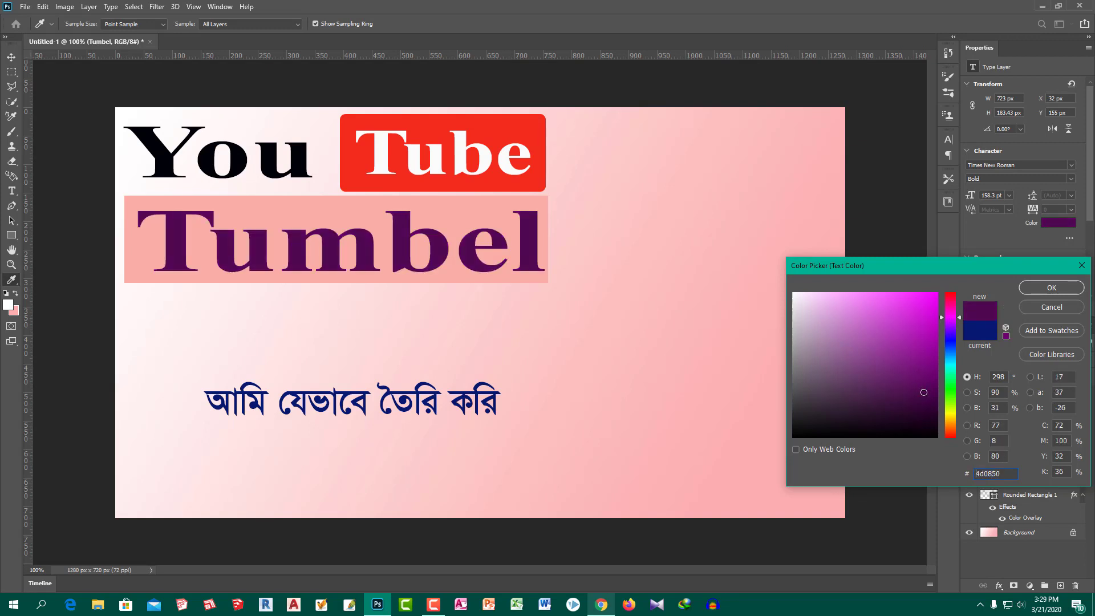
pyautogui.click(950, 340)
pyautogui.click(930, 356)
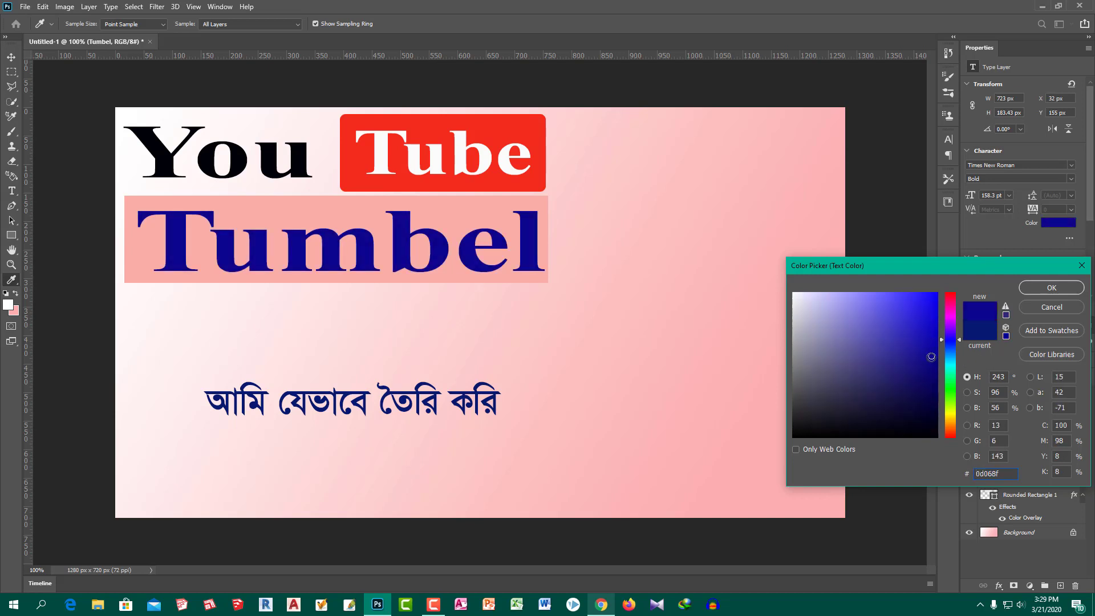
pyautogui.click(929, 376)
pyautogui.click(931, 339)
pyautogui.click(1052, 288)
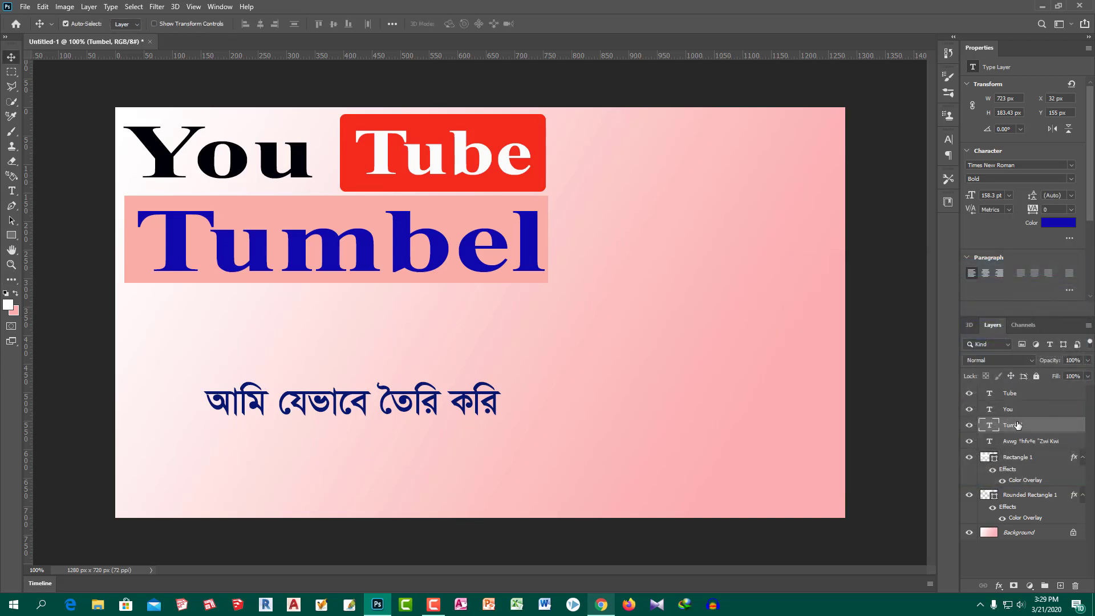
# Add a 2 px white Stroke to the Tumbel text layer.
pyautogui.doubleClick(1057, 436)
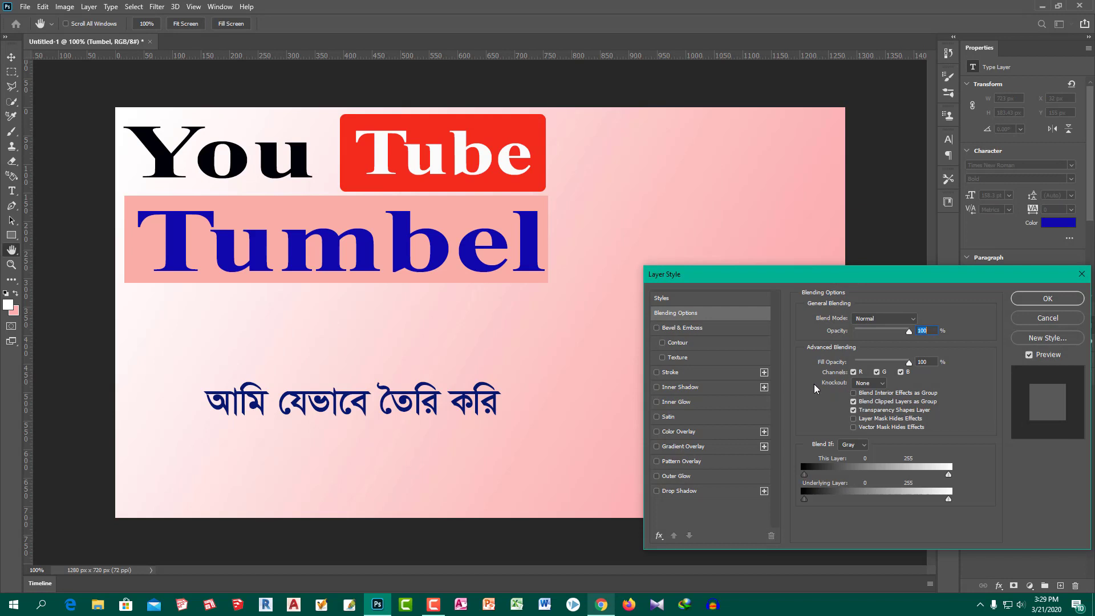
pyautogui.click(700, 375)
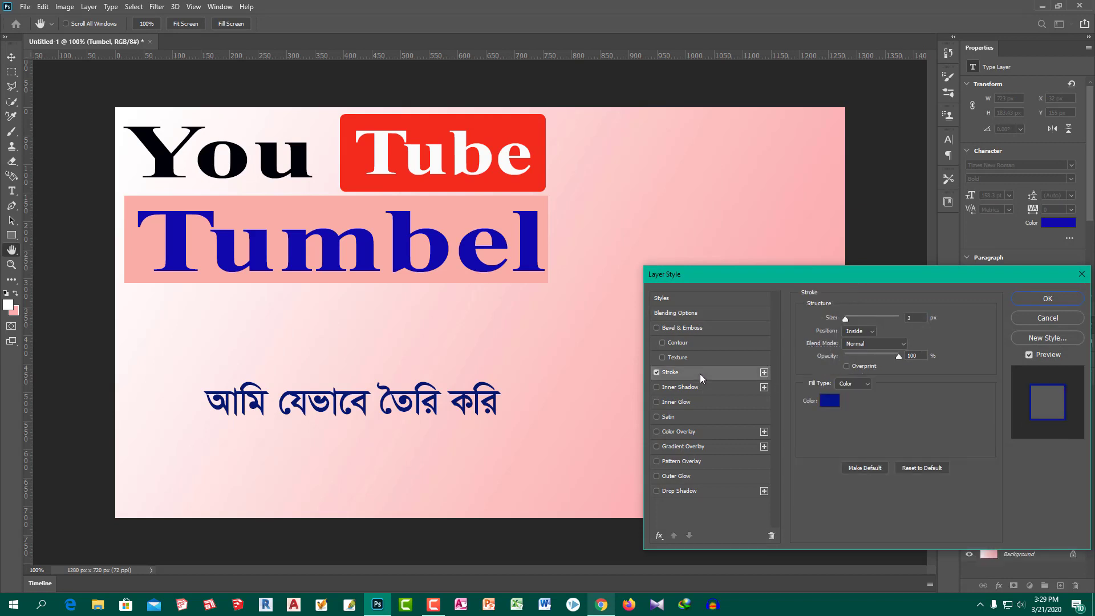
pyautogui.click(831, 403)
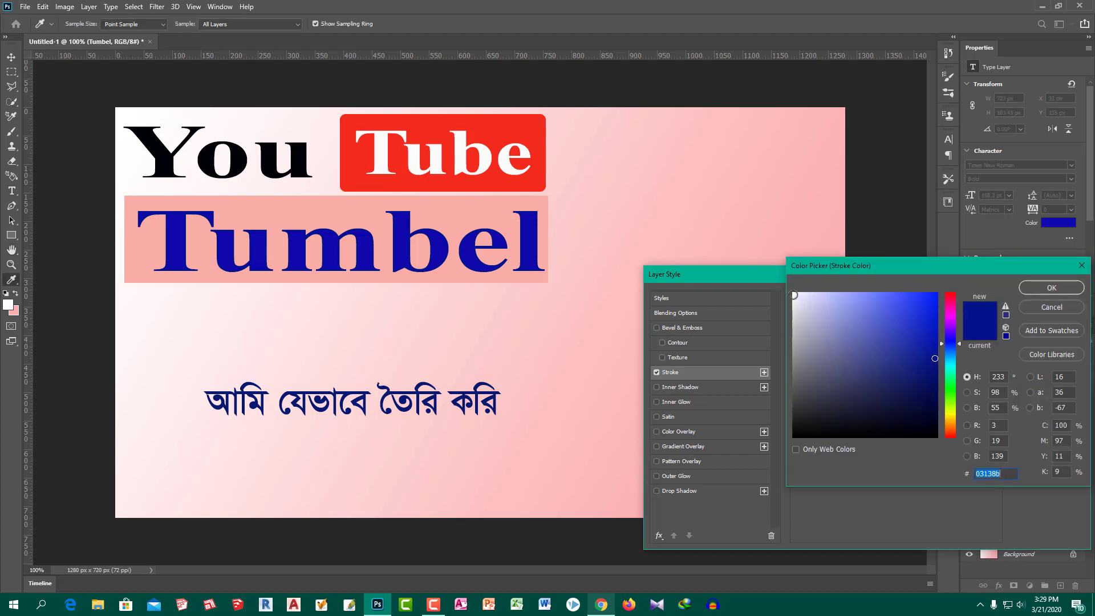
pyautogui.click(793, 294)
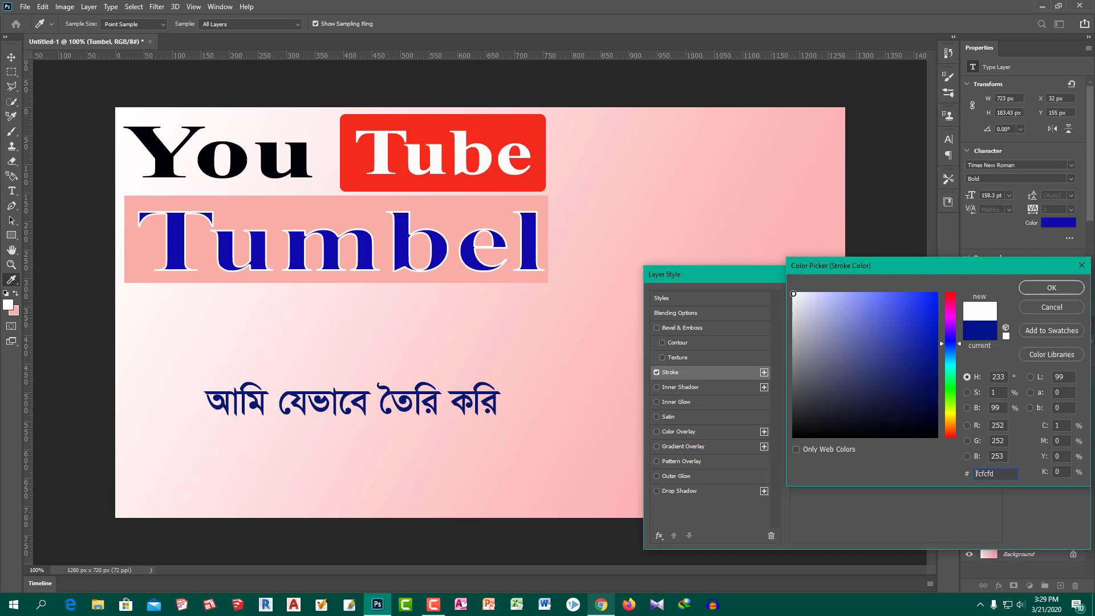
pyautogui.click(1035, 289)
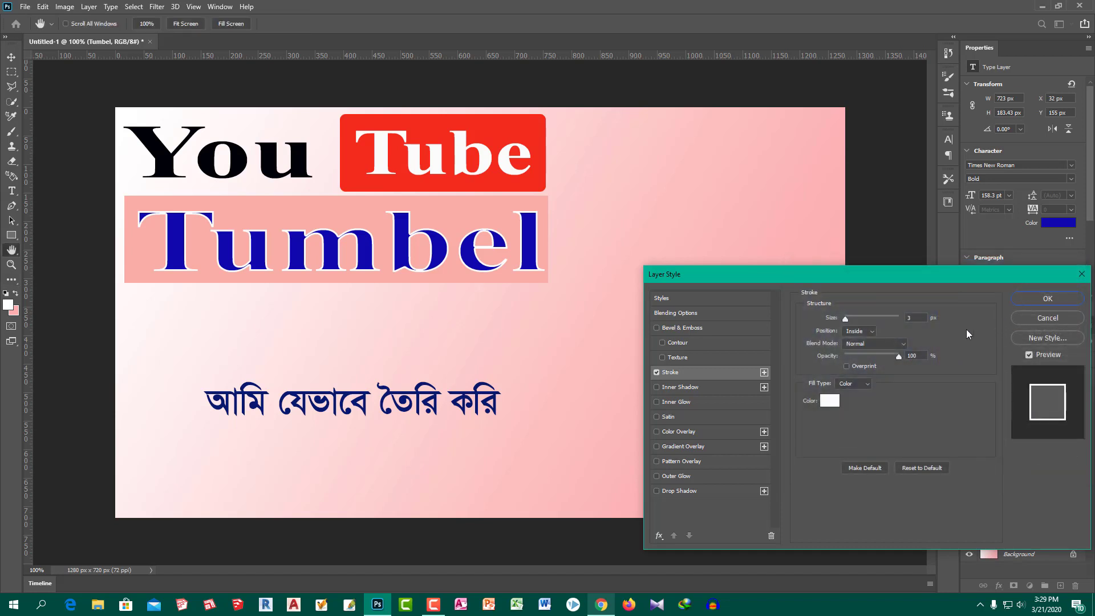
pyautogui.click(910, 319)
pyautogui.write('5')
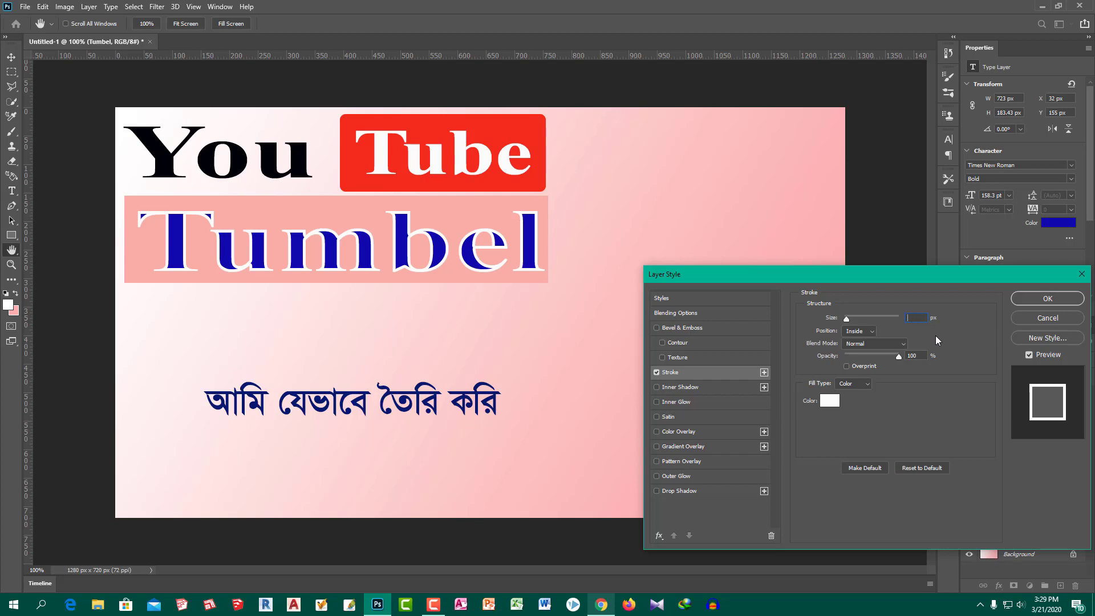
pyautogui.write('2')
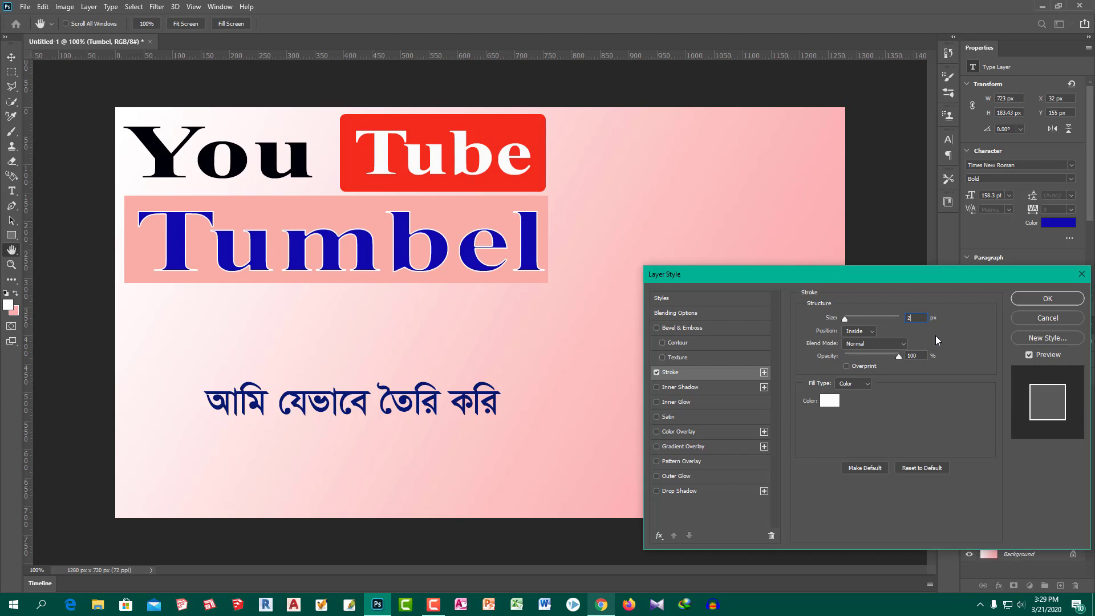
pyautogui.click(1026, 300)
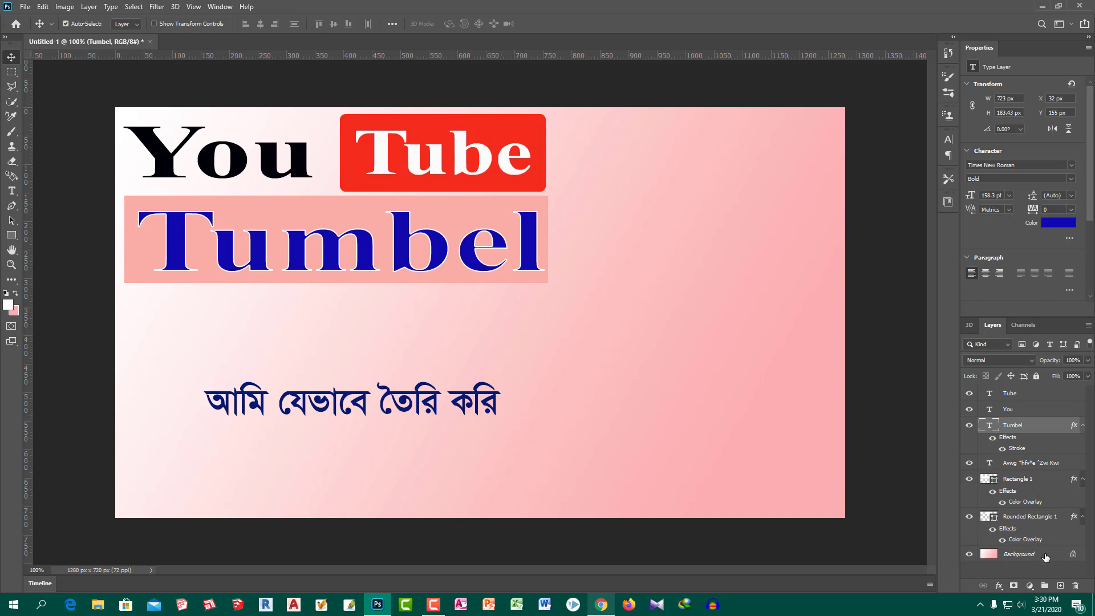
# Scale the Bengali subtitle larger, wider and taller.
pyautogui.click(1047, 464)
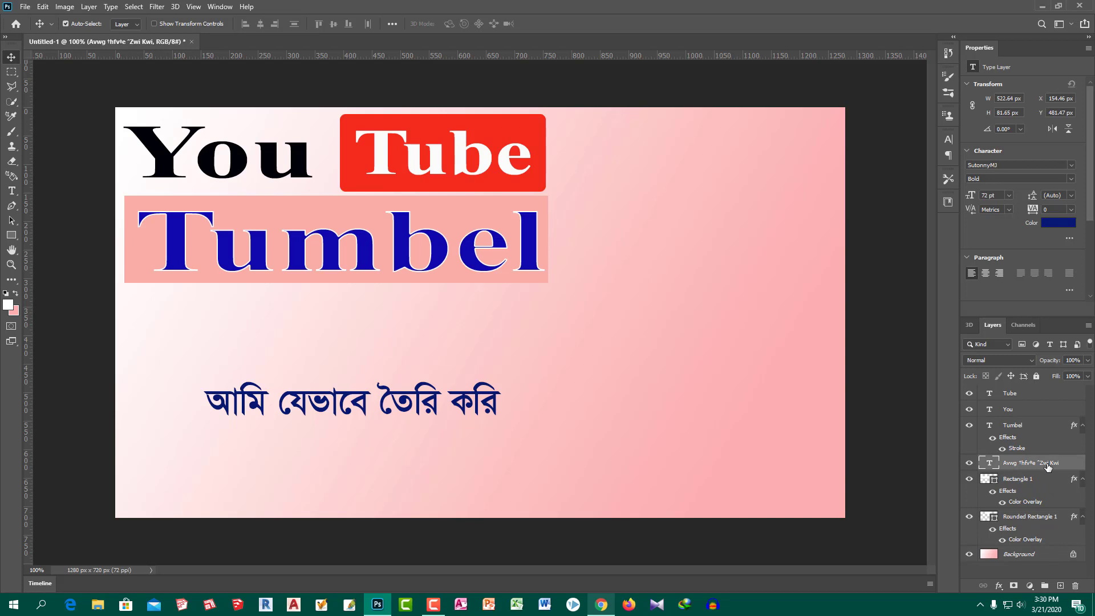
pyautogui.hotkey('ctrl', 't')
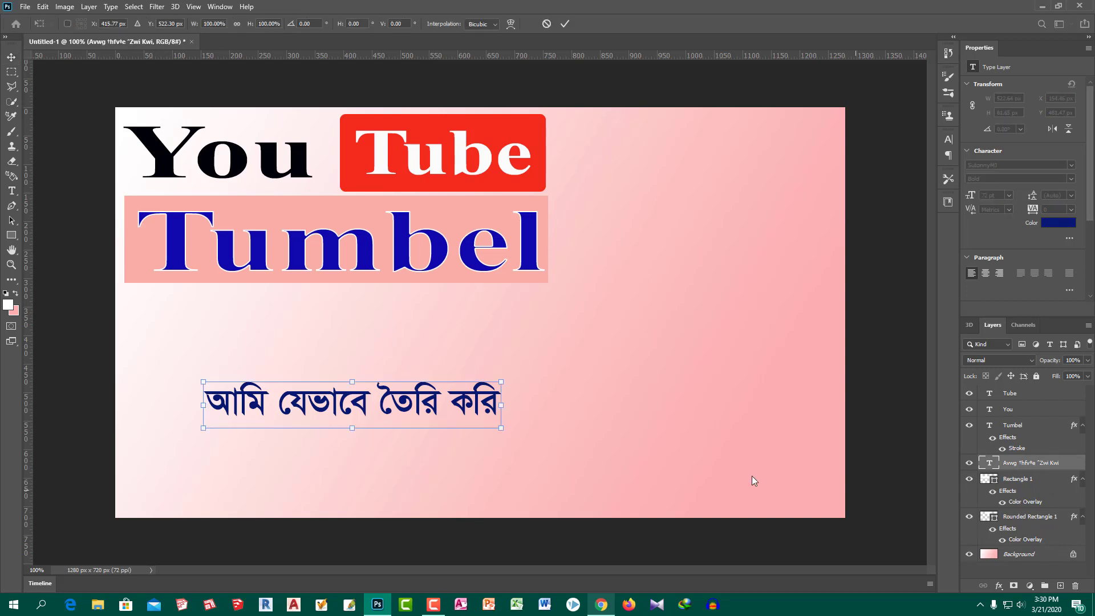
pyautogui.rightClick(457, 405)
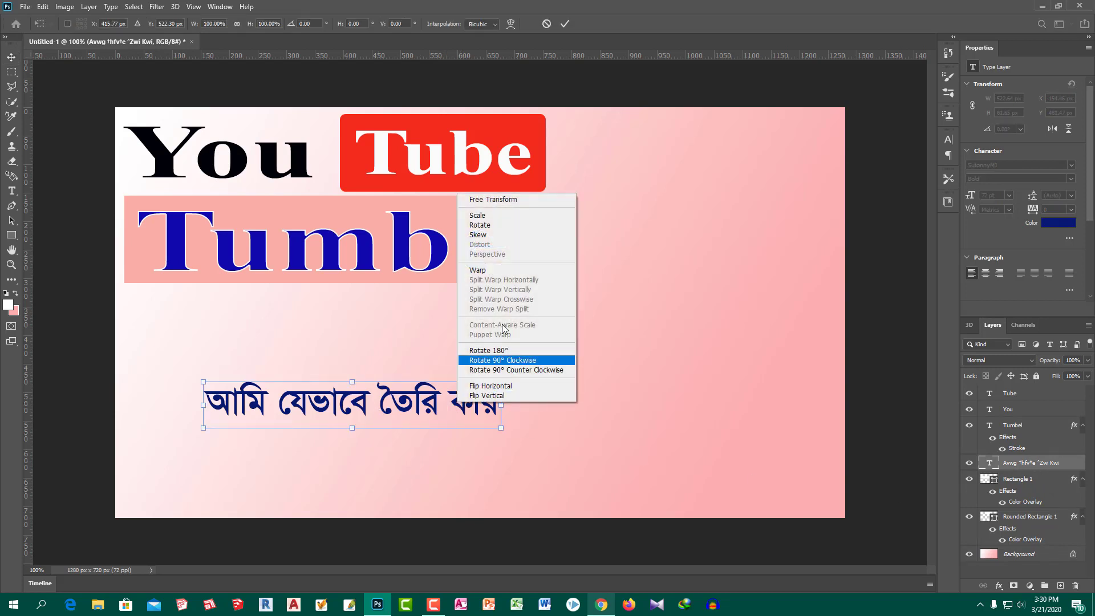
pyautogui.click(519, 222)
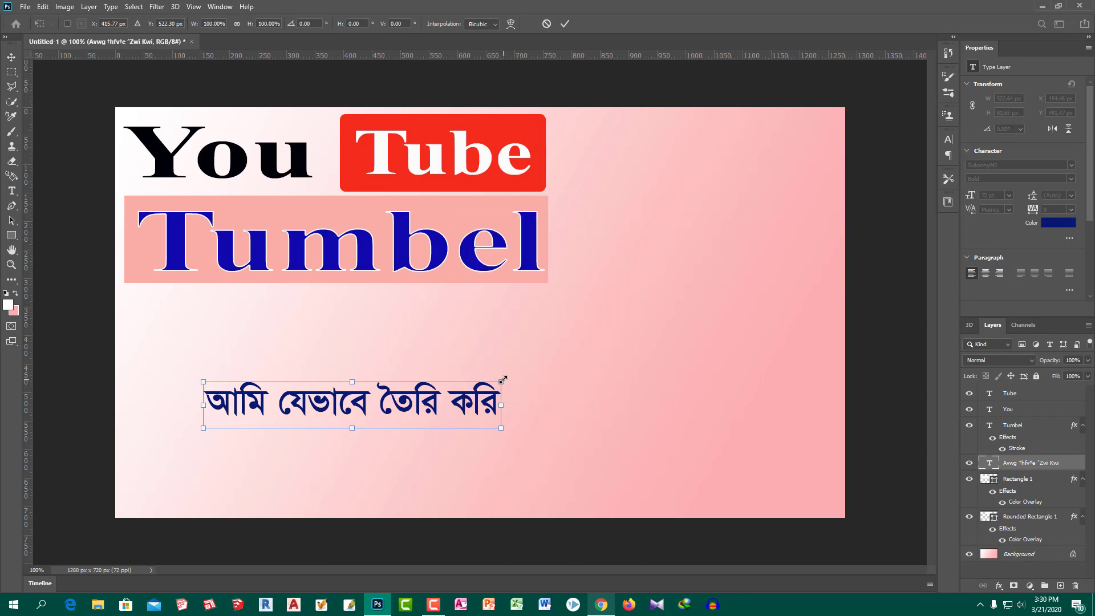
pyautogui.moveTo(501, 382); pyautogui.dragTo(562, 339)
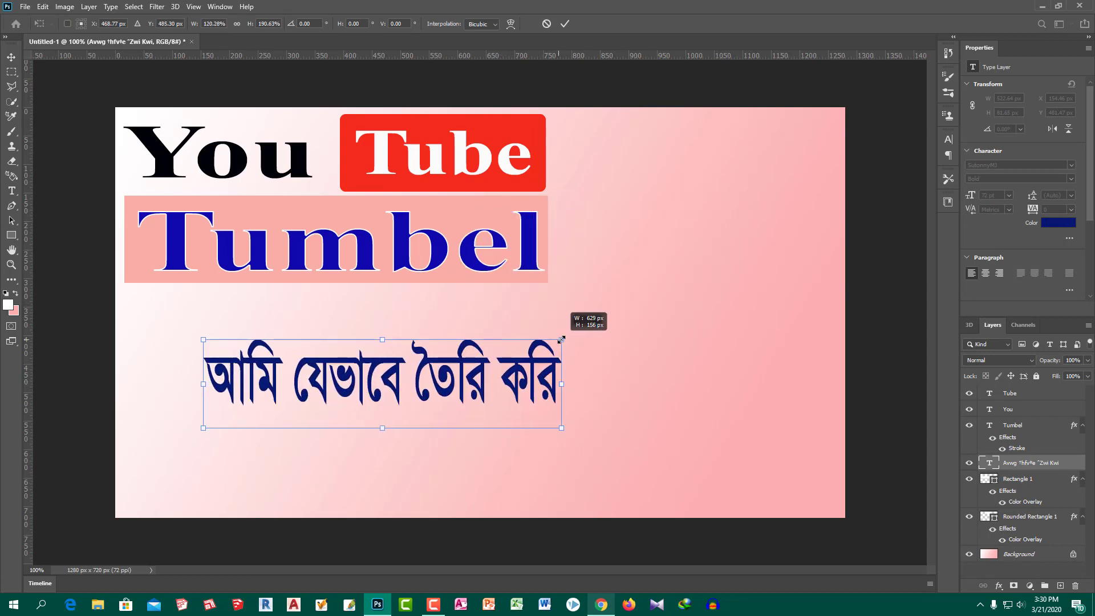
pyautogui.moveTo(203, 384); pyautogui.dragTo(127, 385)
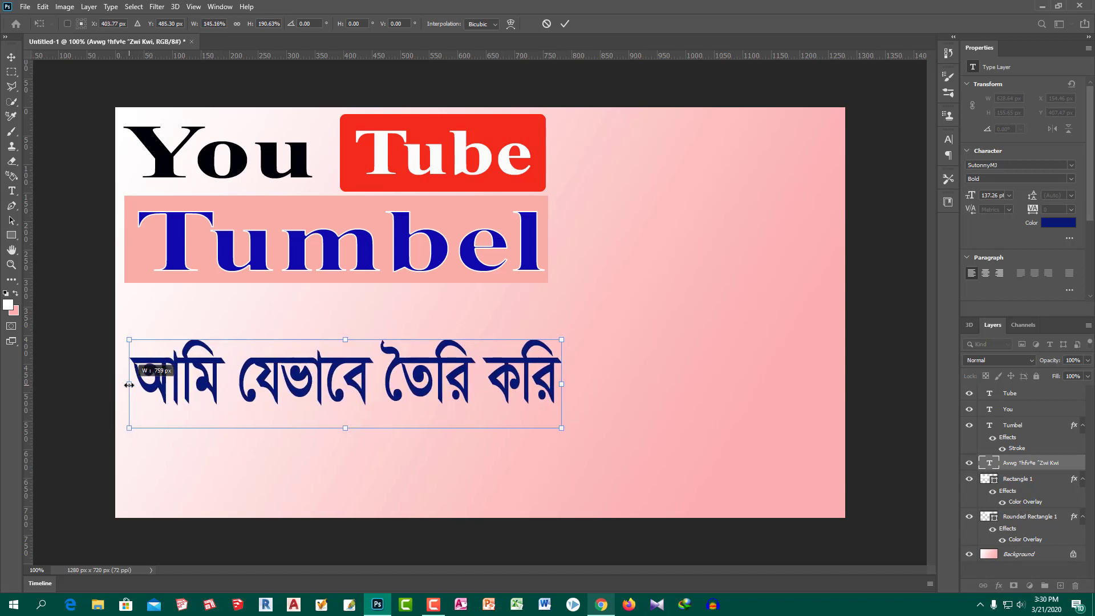
pyautogui.moveTo(346, 429); pyautogui.dragTo(345, 456)
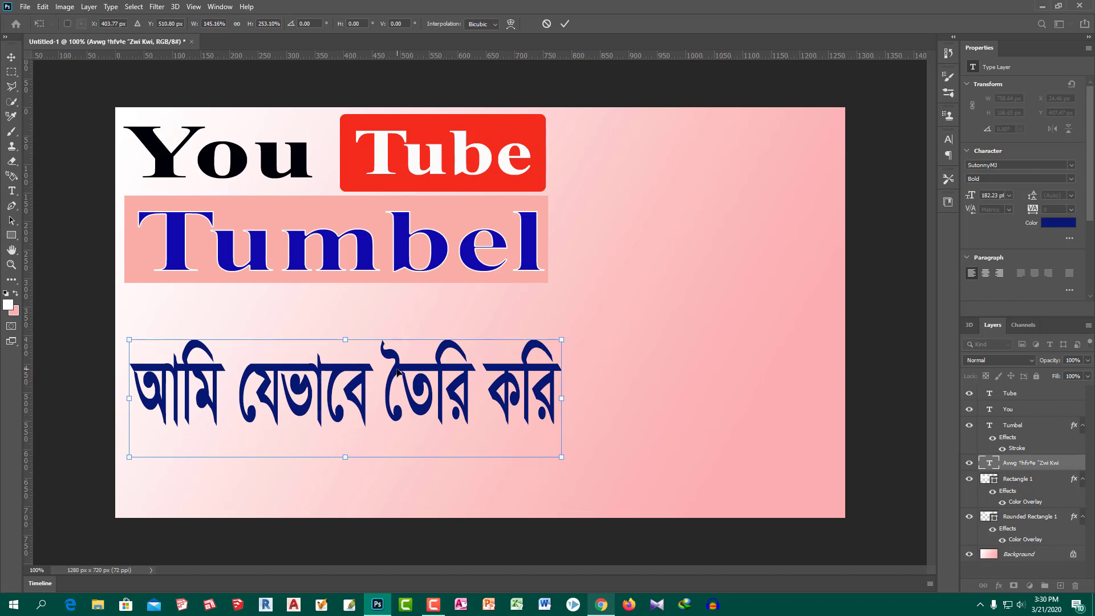
# Move the subtitle up beneath Tumbel and widen it to about 850 × 203 px.
pyautogui.moveTo(397, 368); pyautogui.dragTo(391, 339)
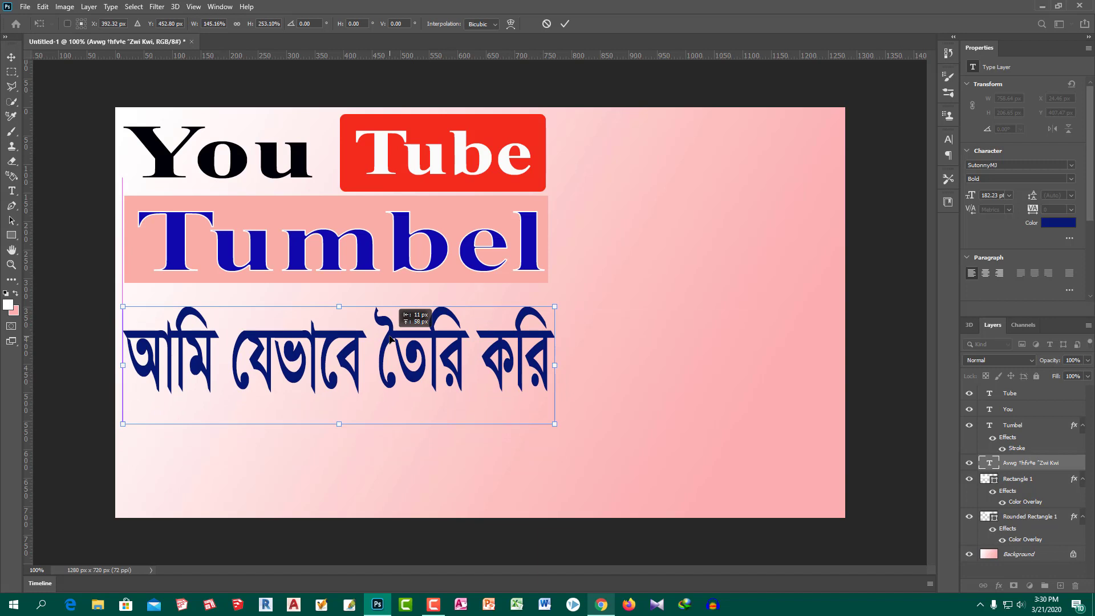
pyautogui.moveTo(390, 339); pyautogui.dragTo(390, 339)
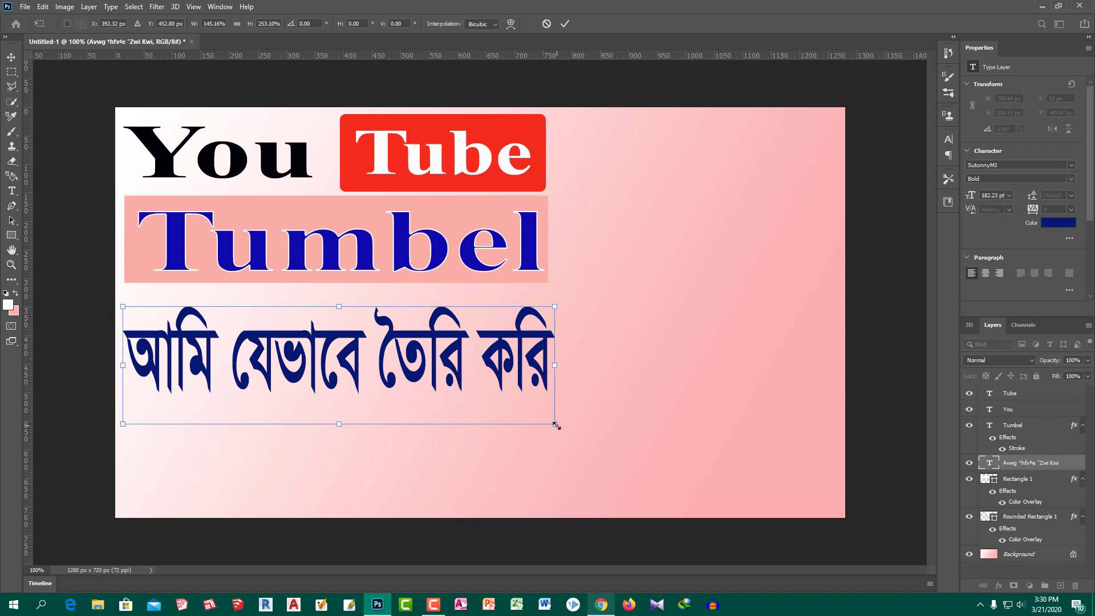
pyautogui.moveTo(556, 425); pyautogui.dragTo(608, 423)
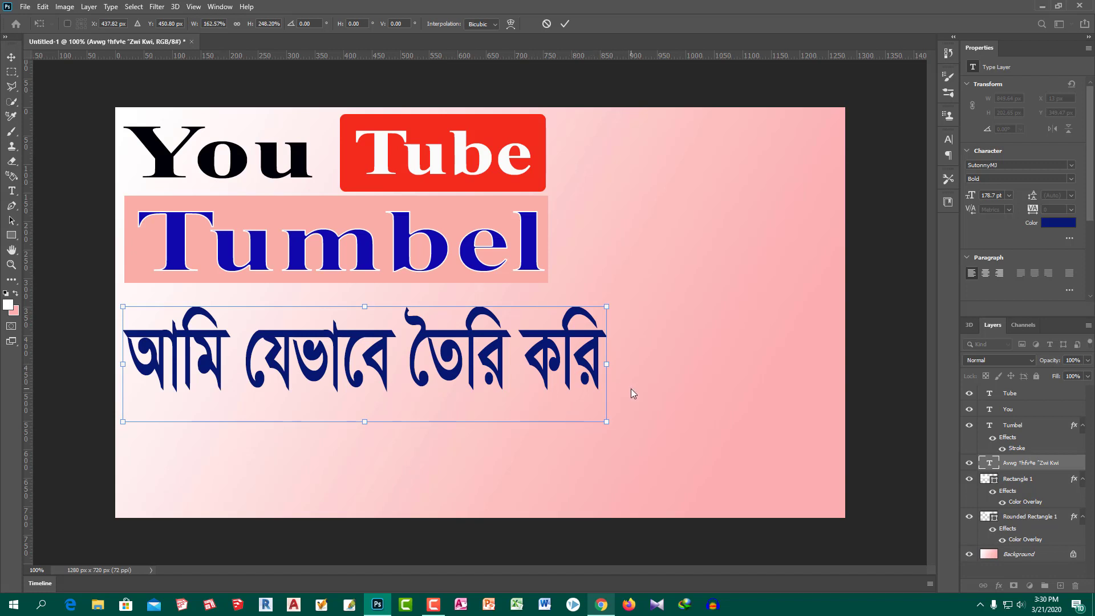
pyautogui.press('Return')
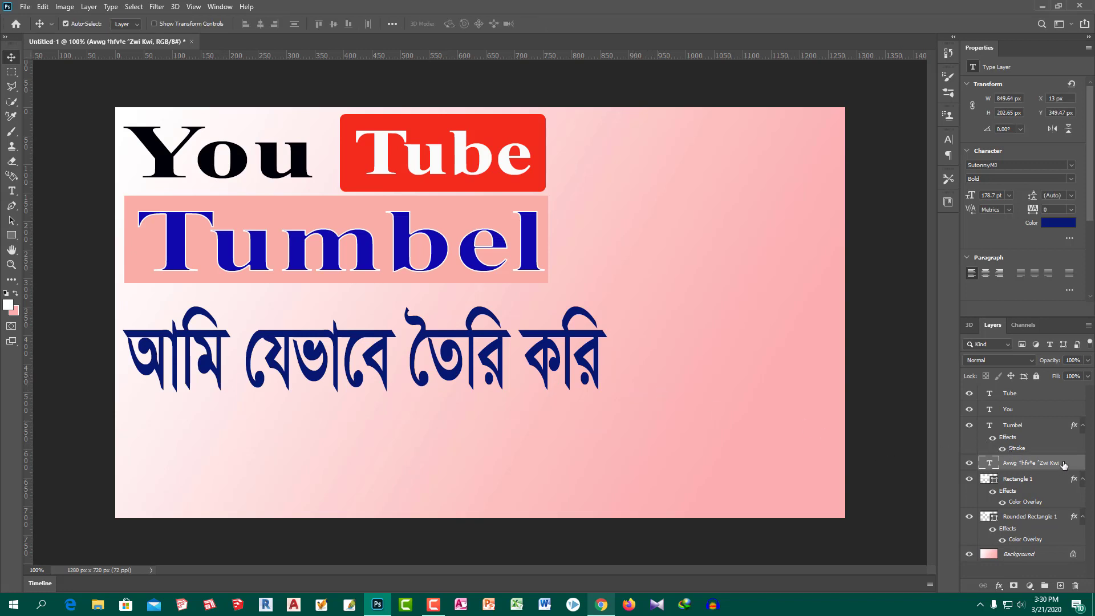
# Recolour the Bengali subtitle from navy blue to dark maroon #561407.
pyautogui.doubleClick(1064, 463)
pyautogui.doubleClick(1077, 465)
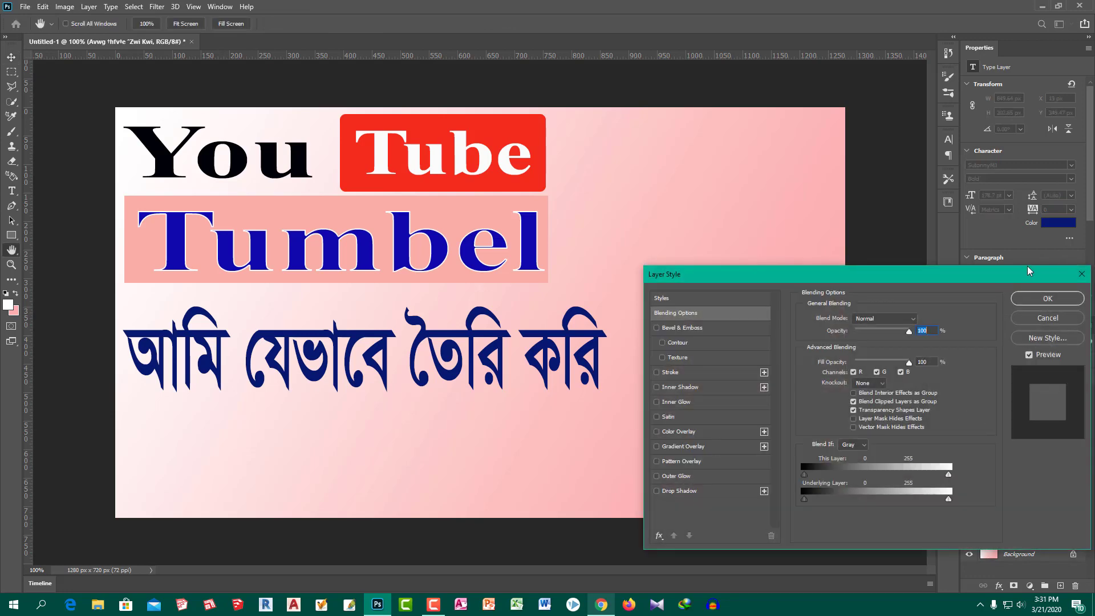
pyautogui.click(1081, 274)
pyautogui.click(1059, 223)
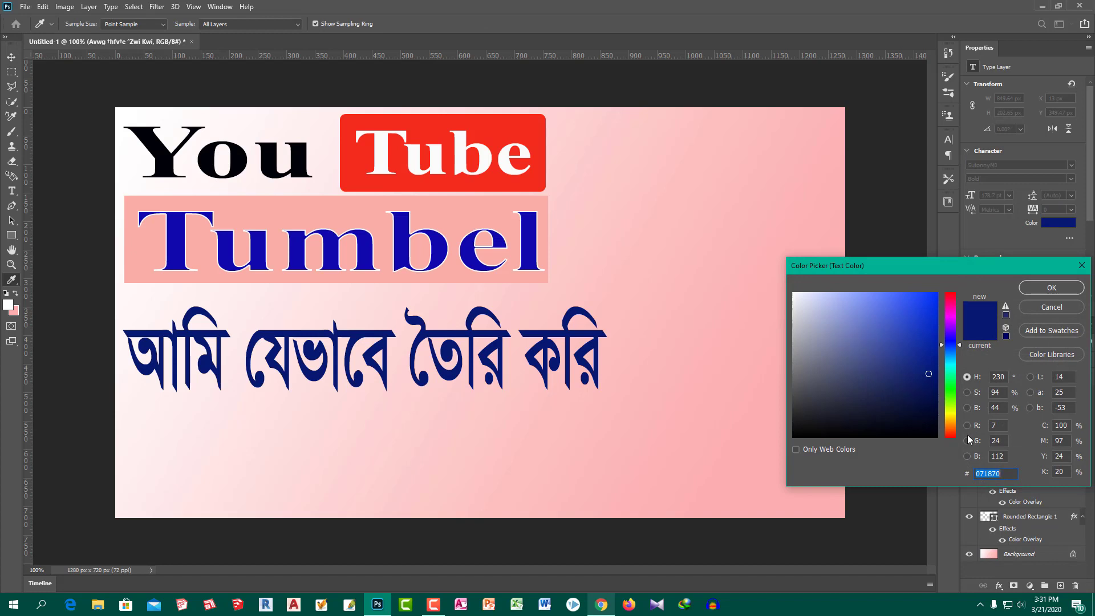
pyautogui.click(952, 434)
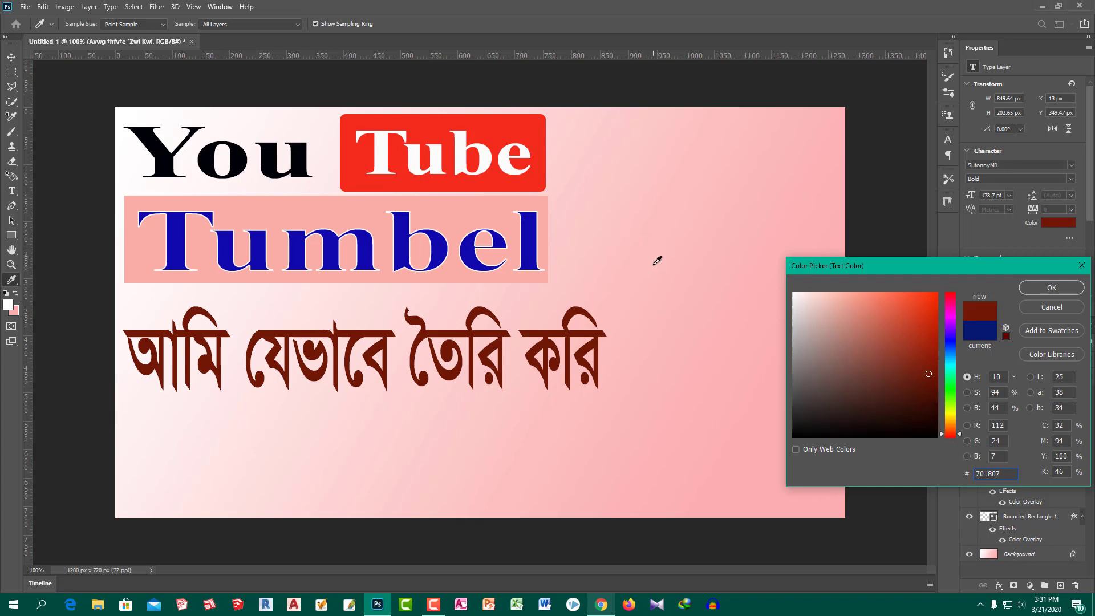
pyautogui.click(925, 389)
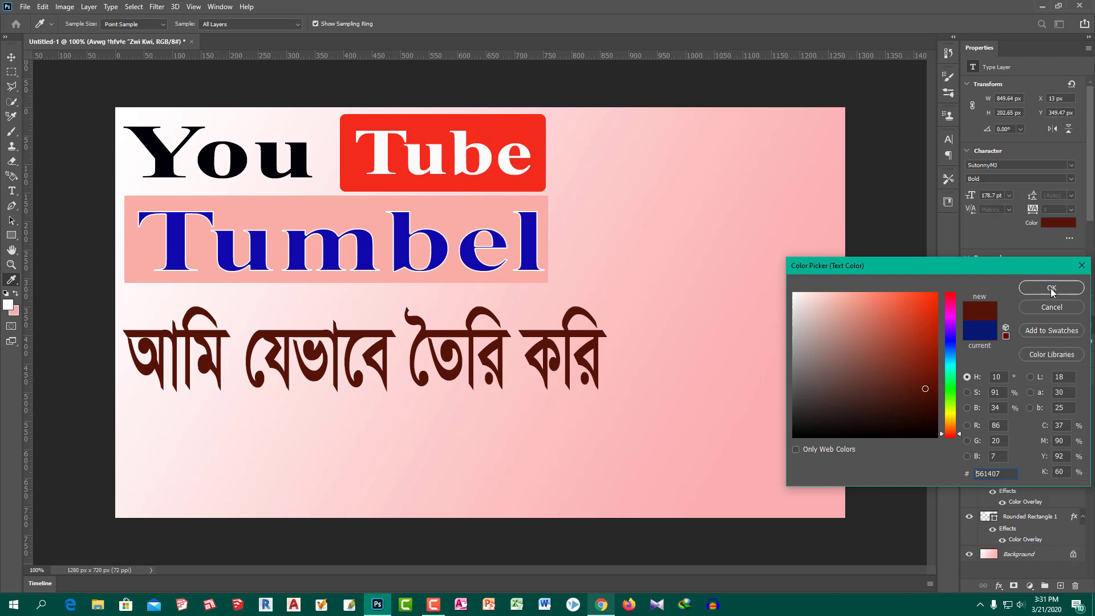
pyautogui.click(1052, 289)
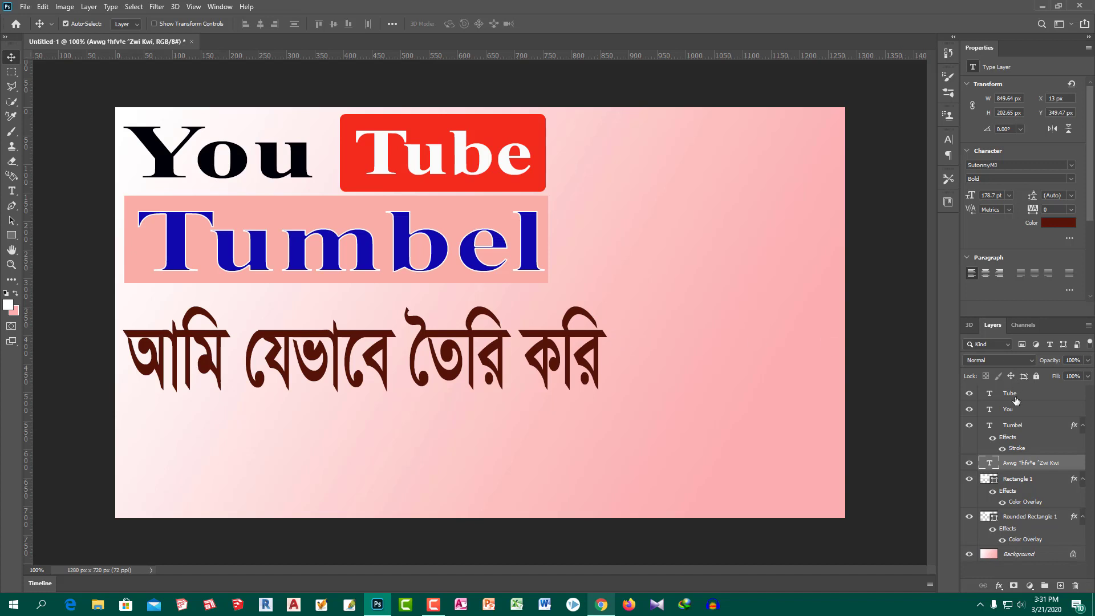
# Switch the Bengali subtitle's Stroke outline colour from white to a bright, saturated yellow.
pyautogui.doubleClick(1067, 466)
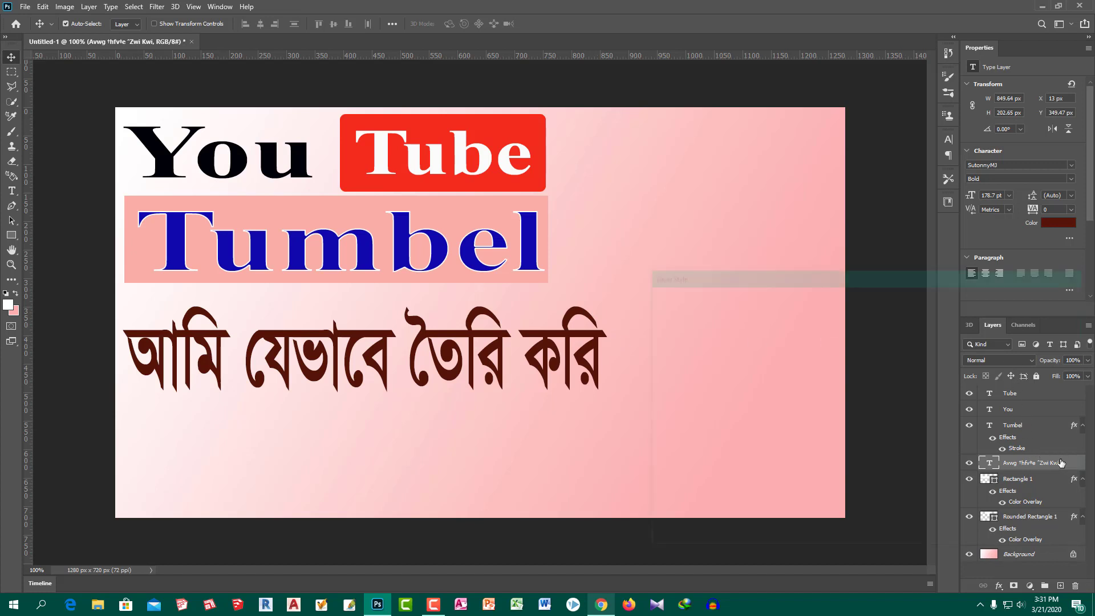
pyautogui.click(738, 374)
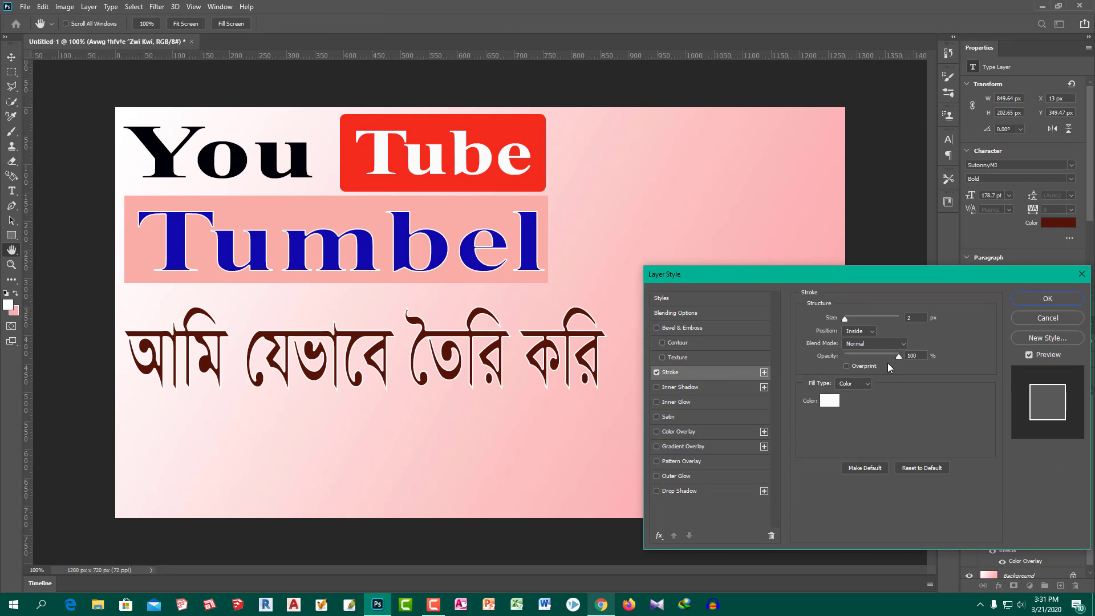
pyautogui.click(834, 401)
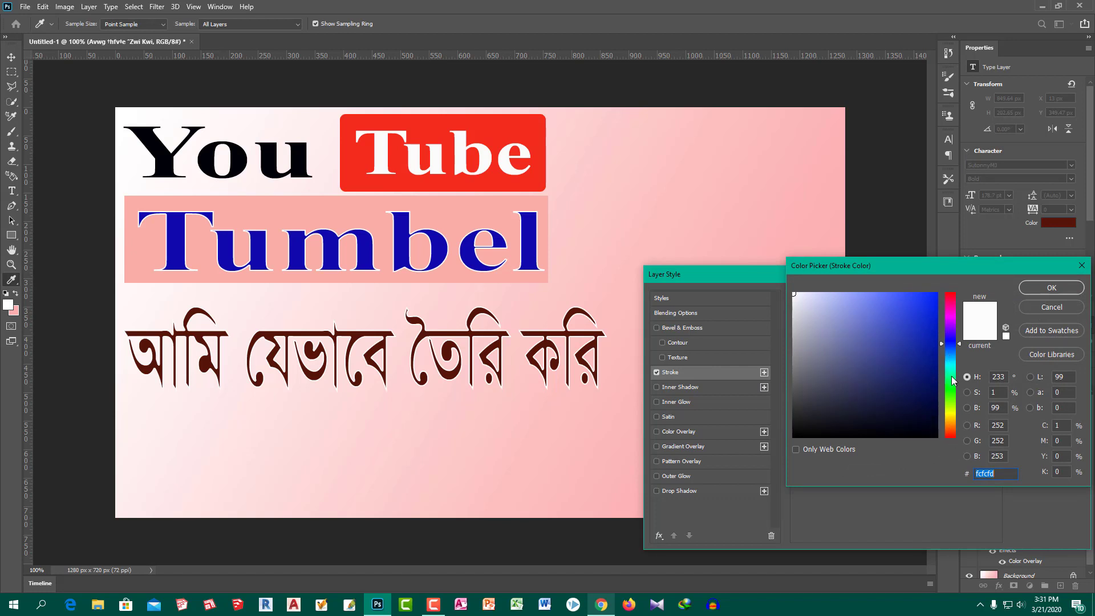
pyautogui.click(953, 415)
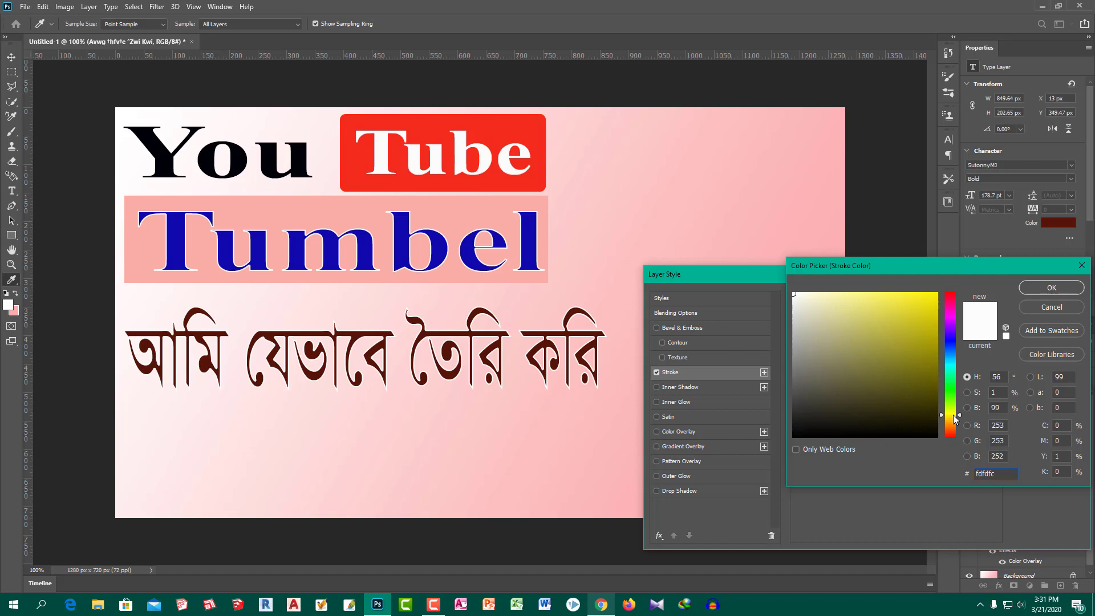
pyautogui.click(875, 301)
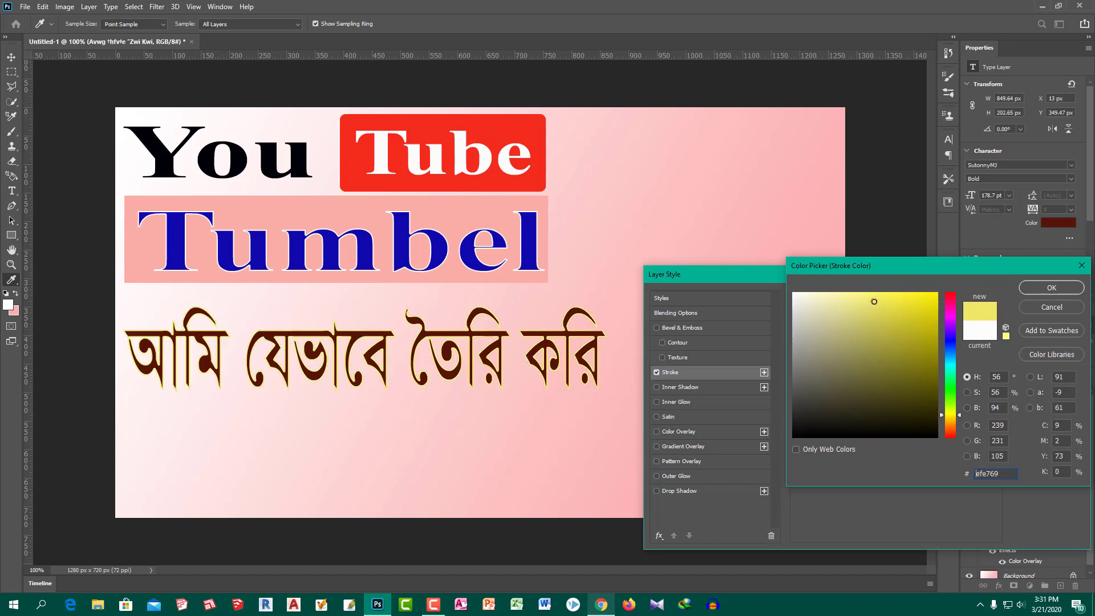
pyautogui.click(906, 297)
pyautogui.click(922, 299)
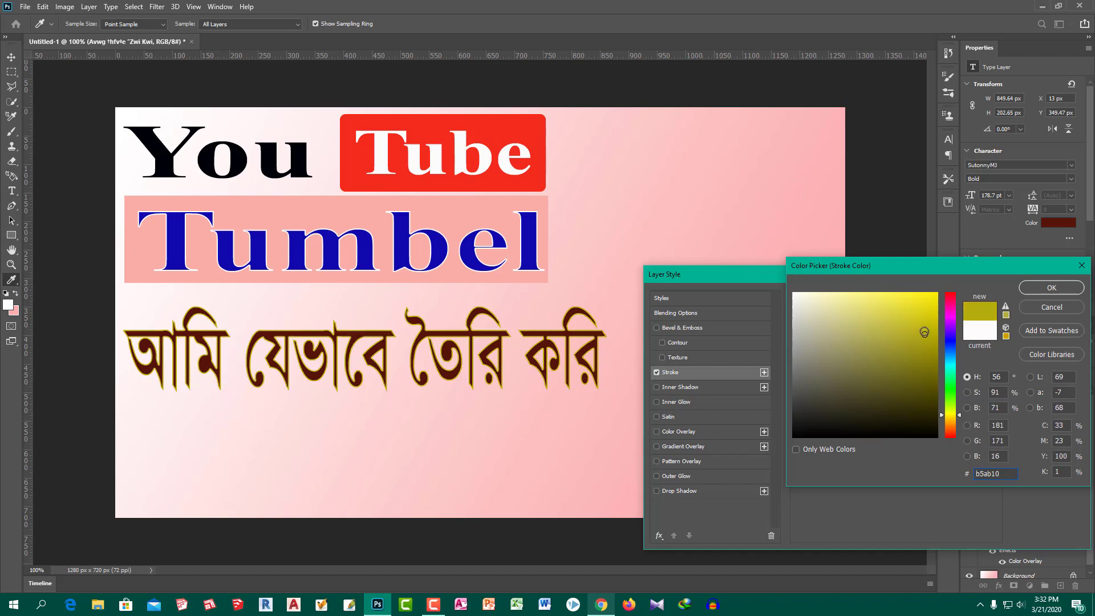
pyautogui.click(932, 300)
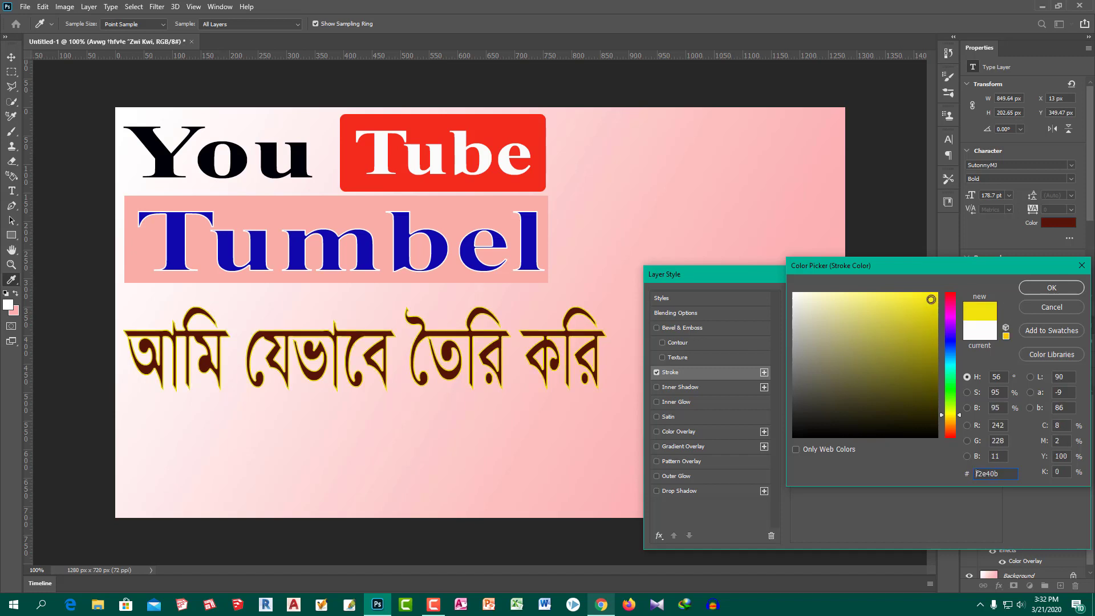
pyautogui.click(1052, 287)
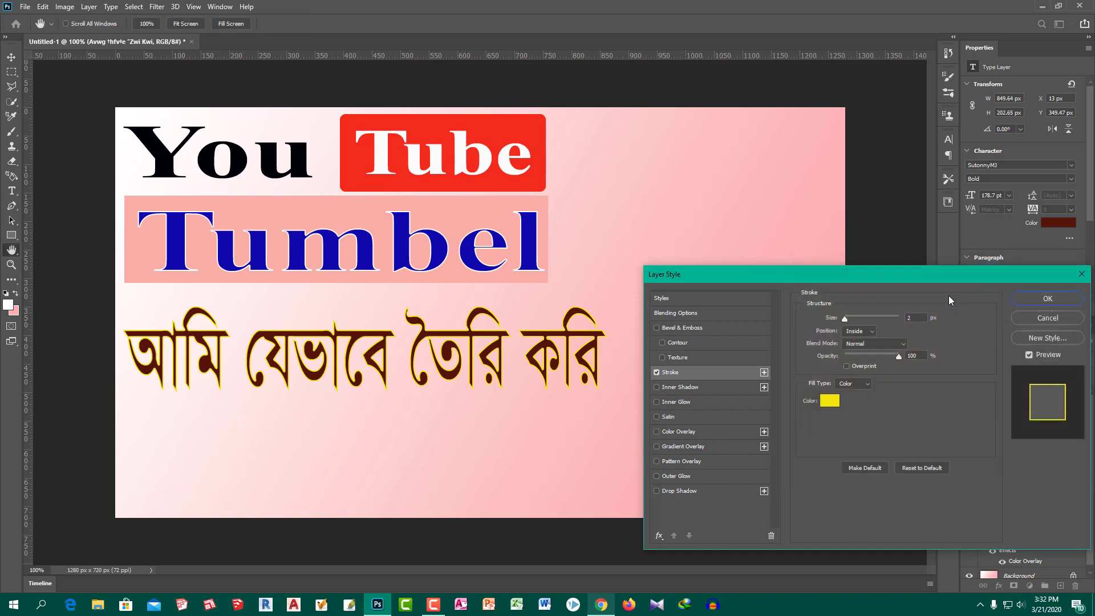
pyautogui.click(1048, 298)
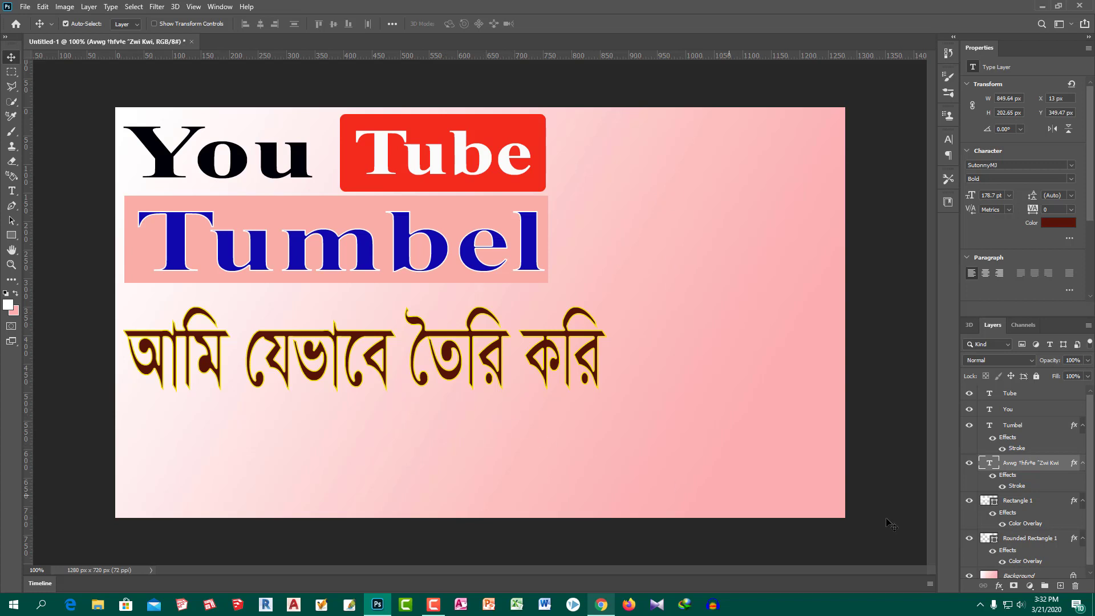
pyautogui.scroll(-1, 1030, 518)
# Drop the 124 cut-out photo from the desktop above the Background, on the thumbnail's right side.
pyautogui.click(1035, 570)
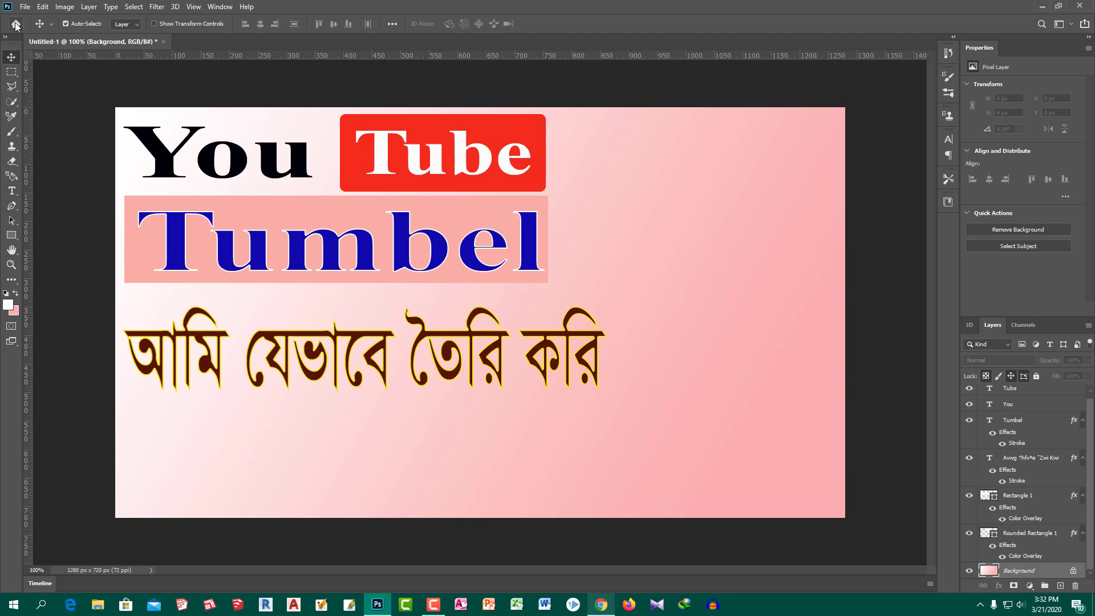
pyautogui.click(1039, 5)
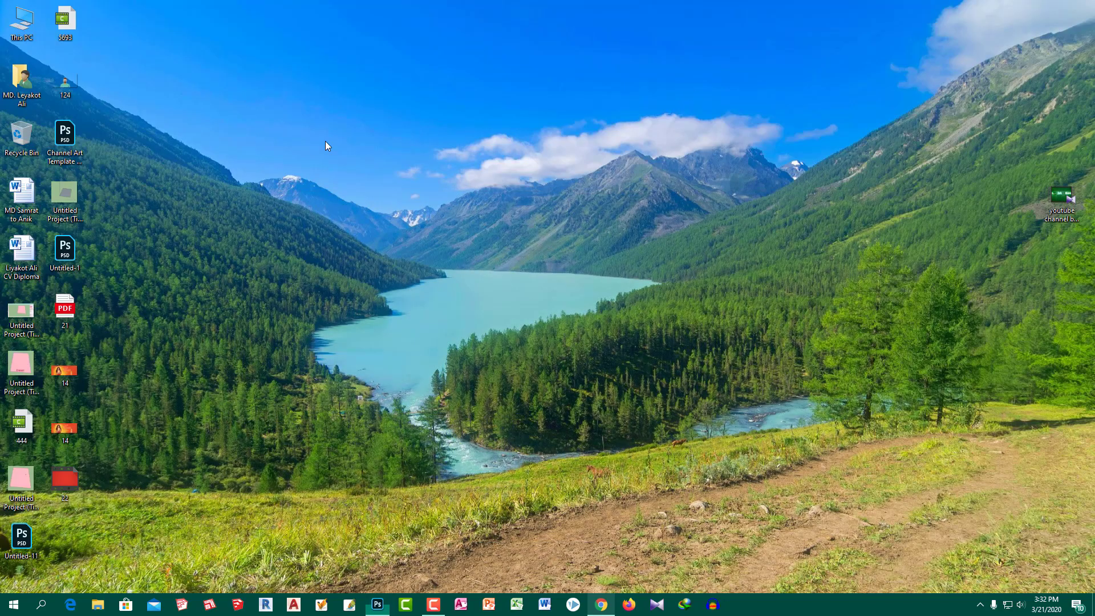
pyautogui.moveTo(61, 81)
pyautogui.mouseDown()
pyautogui.moveTo(383, 565)
pyautogui.moveTo(376, 603)
pyautogui.mouseUp()
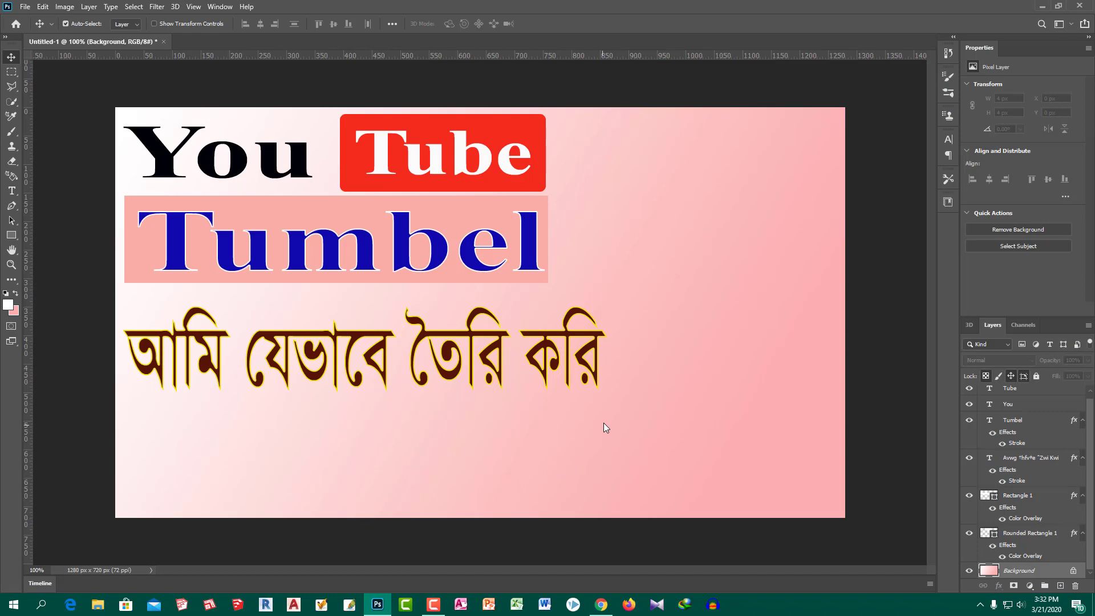
pyautogui.moveTo(604, 423); pyautogui.dragTo(598, 422)
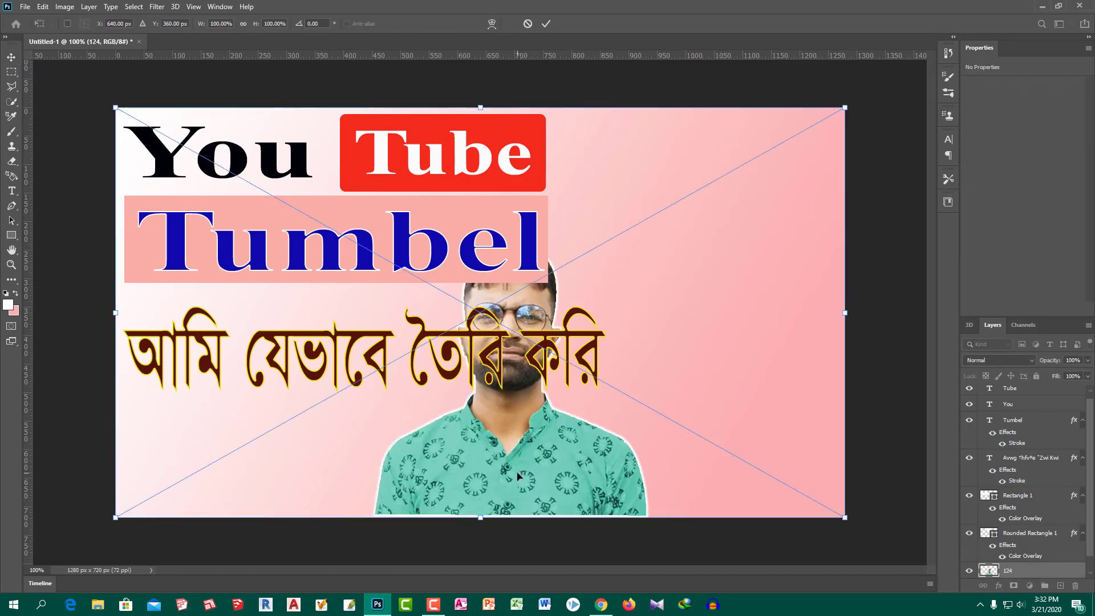
pyautogui.moveTo(517, 475); pyautogui.dragTo(735, 475)
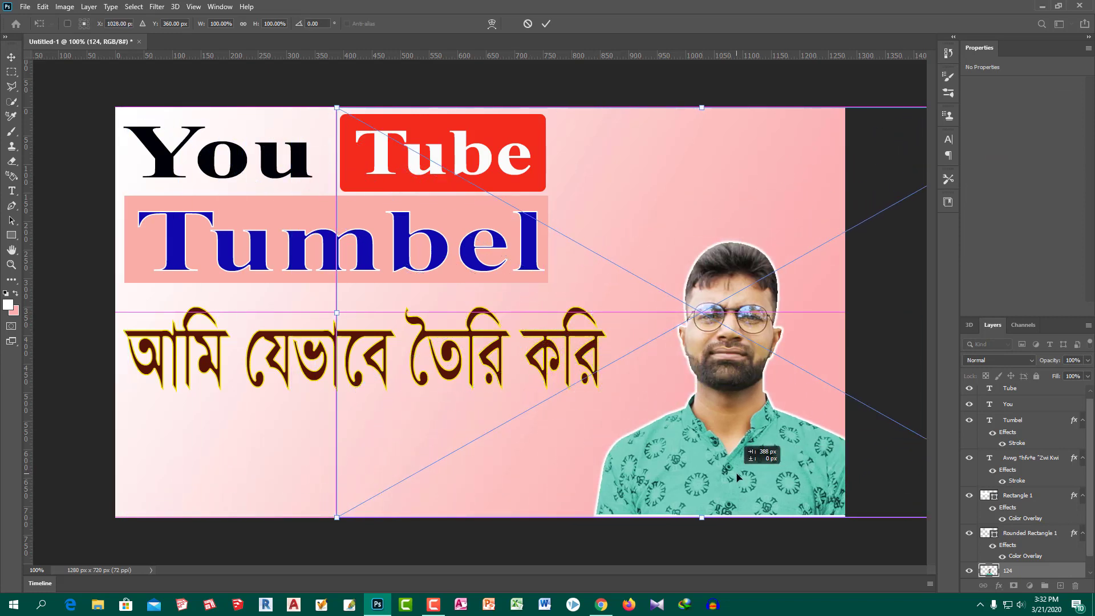
pyautogui.moveTo(737, 477); pyautogui.dragTo(736, 477)
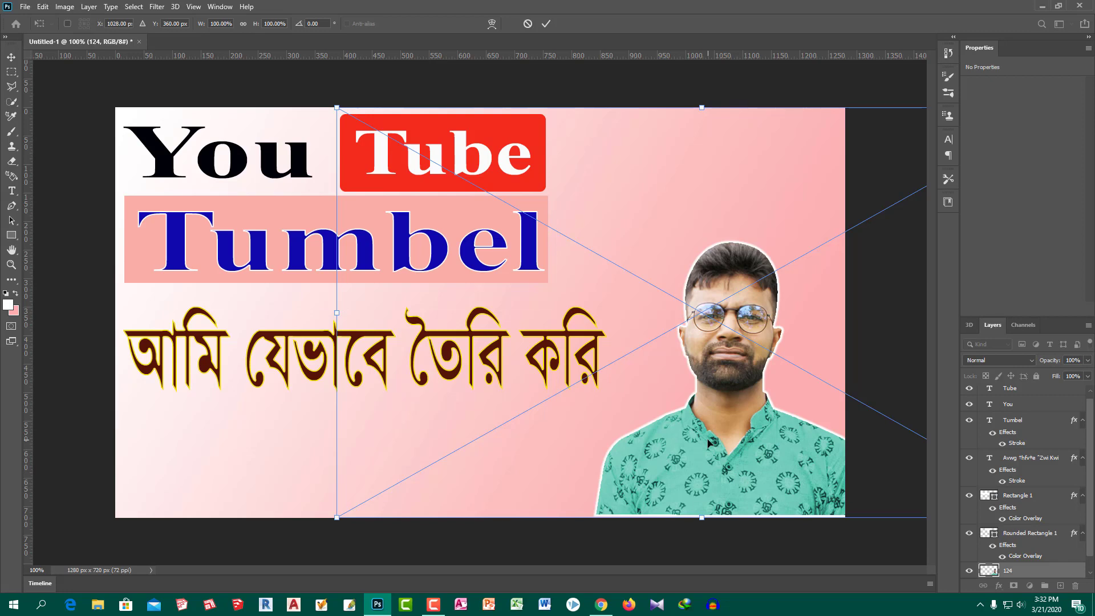
# Scale the 124 photo up so the man fills the lower right.
pyautogui.hotkey('ctrl', '-')
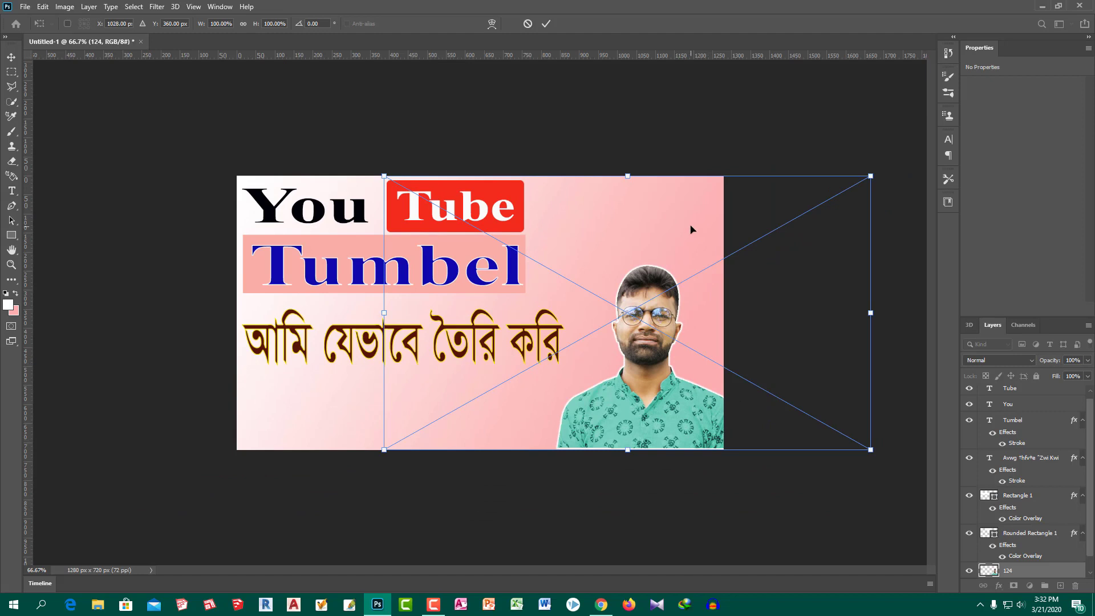
pyautogui.rightClick(644, 299)
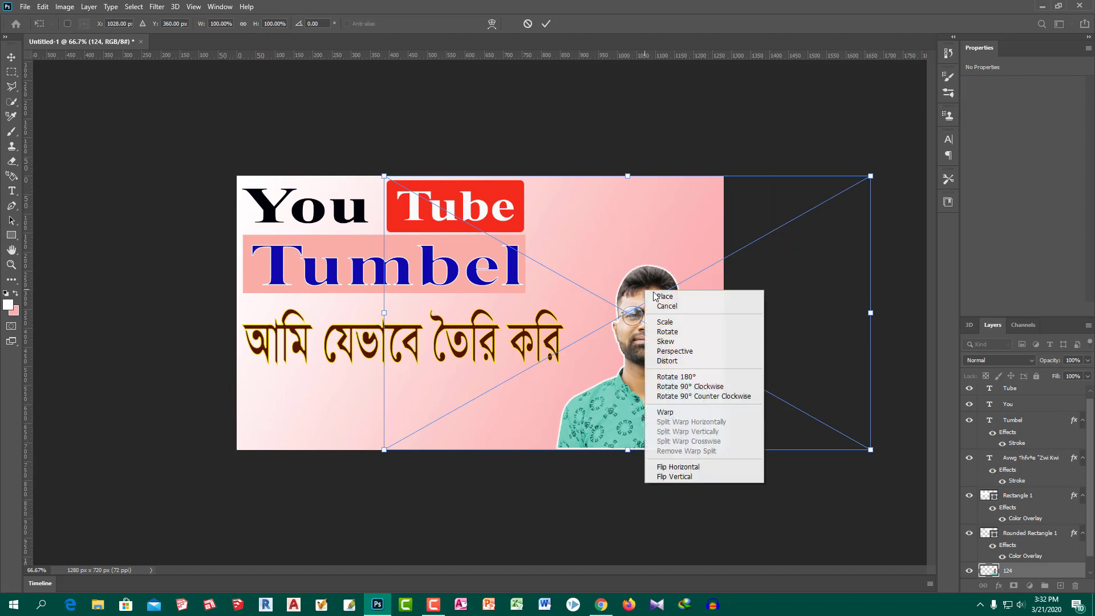
pyautogui.click(664, 321)
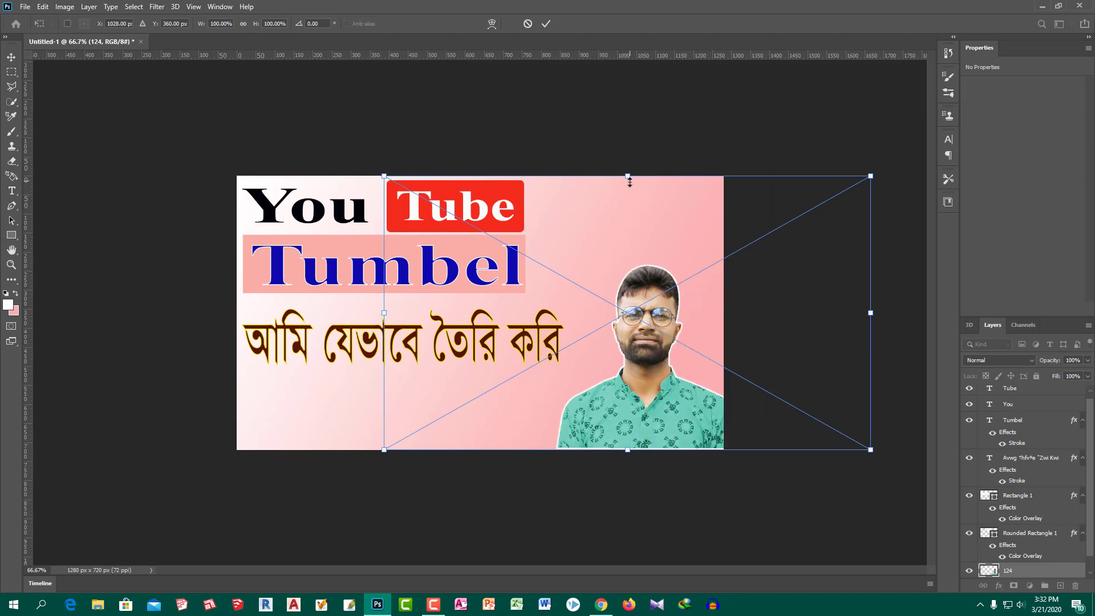
pyautogui.moveTo(628, 178); pyautogui.dragTo(628, 129)
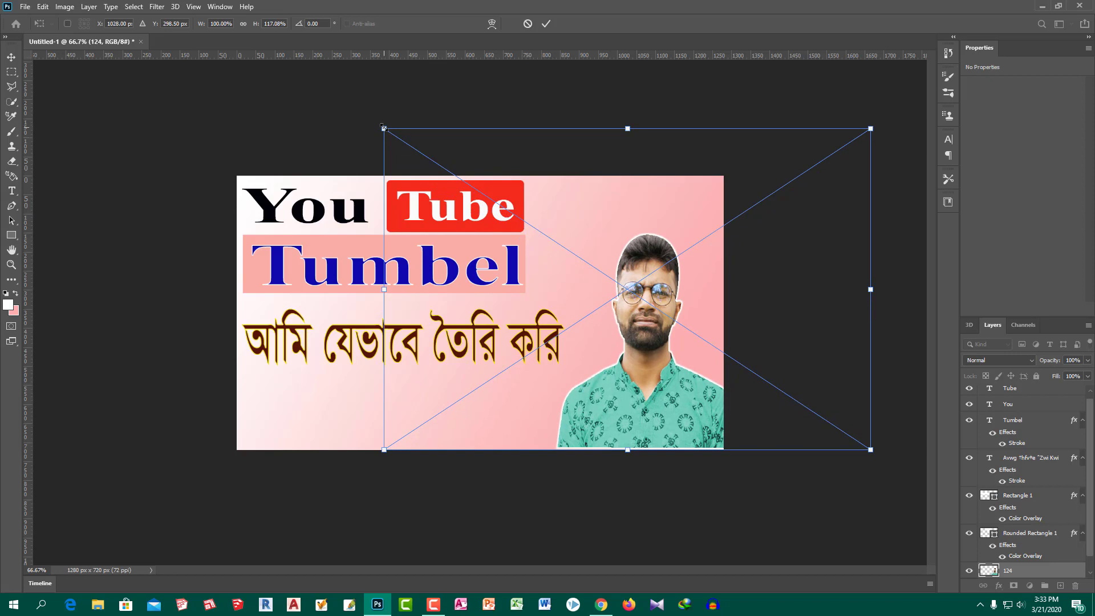
pyautogui.moveTo(383, 127); pyautogui.dragTo(290, 75)
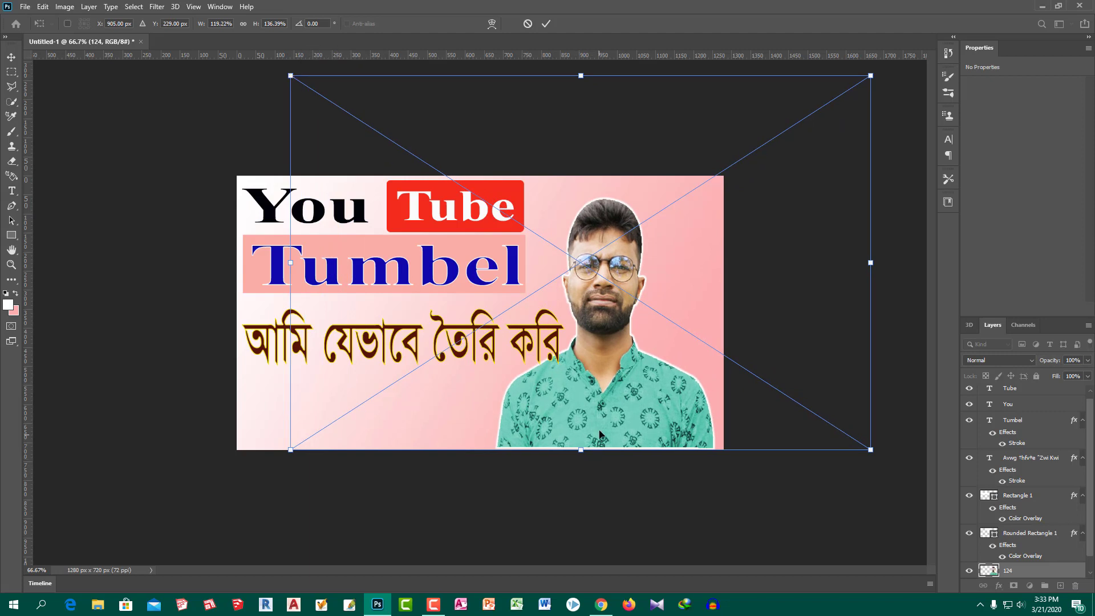
pyautogui.moveTo(599, 422); pyautogui.dragTo(620, 429)
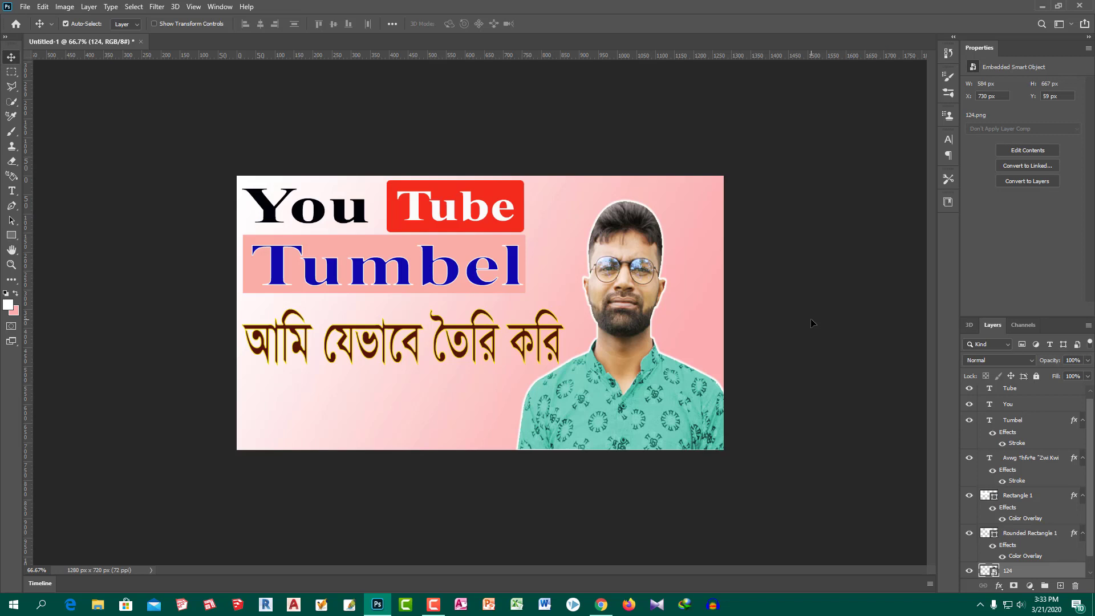
# Draw a white 791 × 456 px rectangle directly above the Background layer.
pyautogui.click(12, 237)
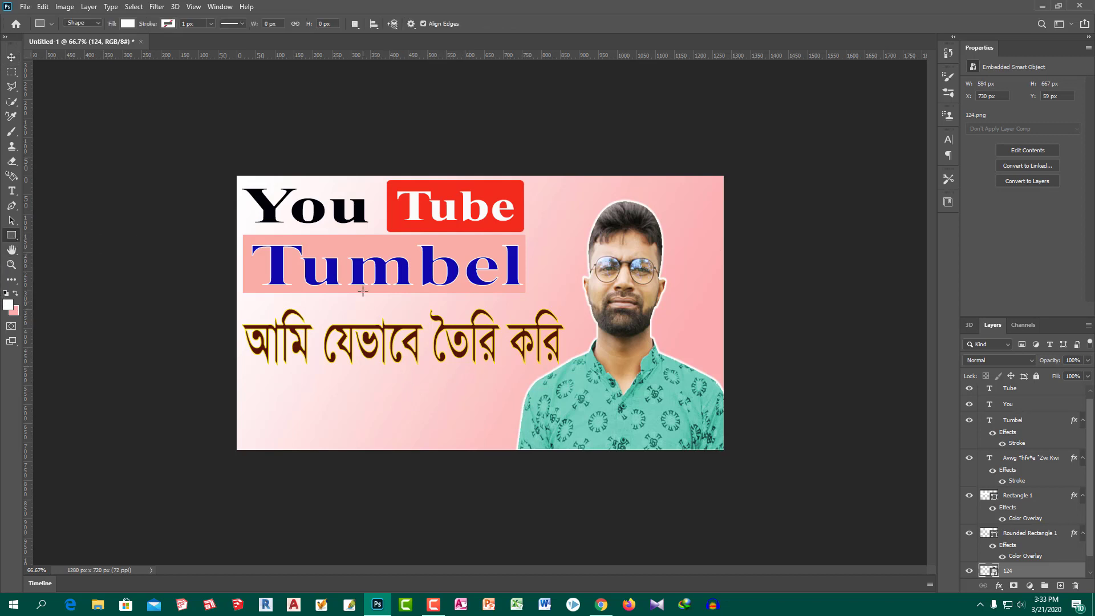
pyautogui.scroll(-1, 1054, 515)
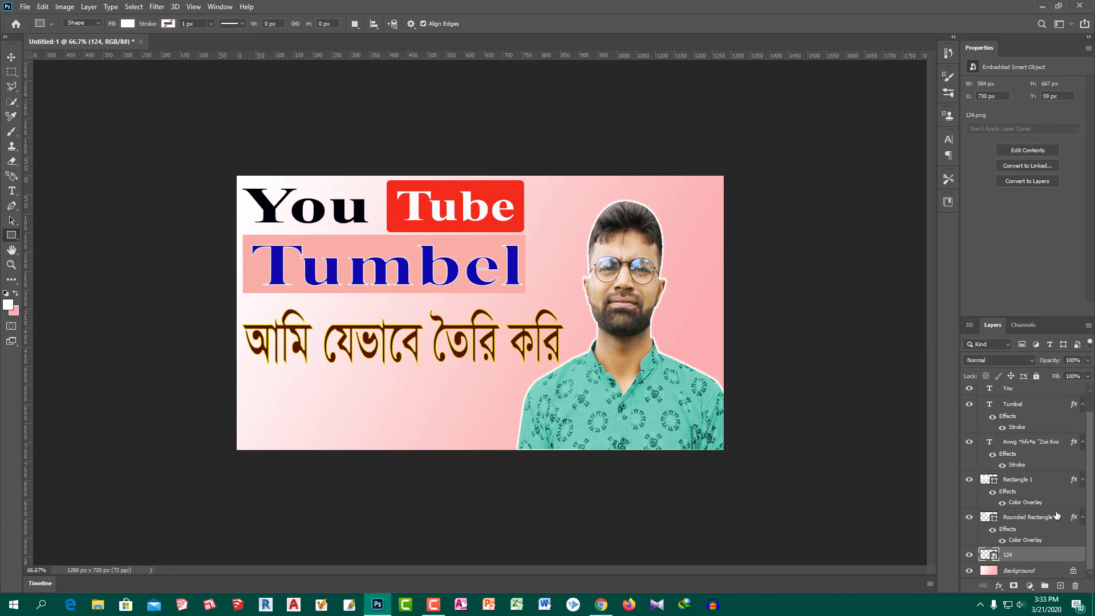
pyautogui.click(1032, 571)
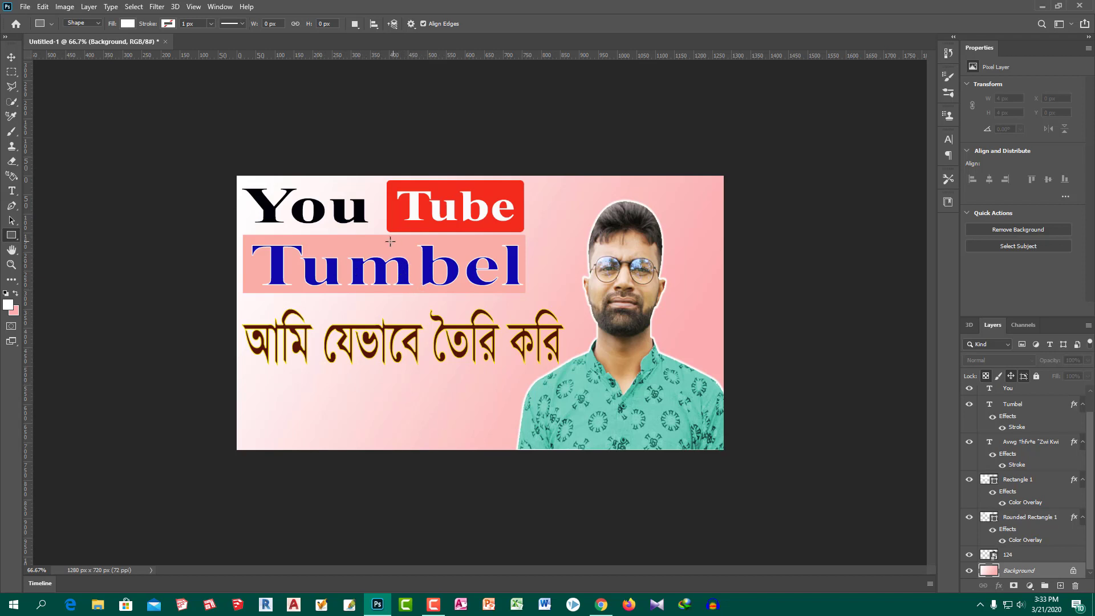
pyautogui.moveTo(387, 239); pyautogui.dragTo(689, 411)
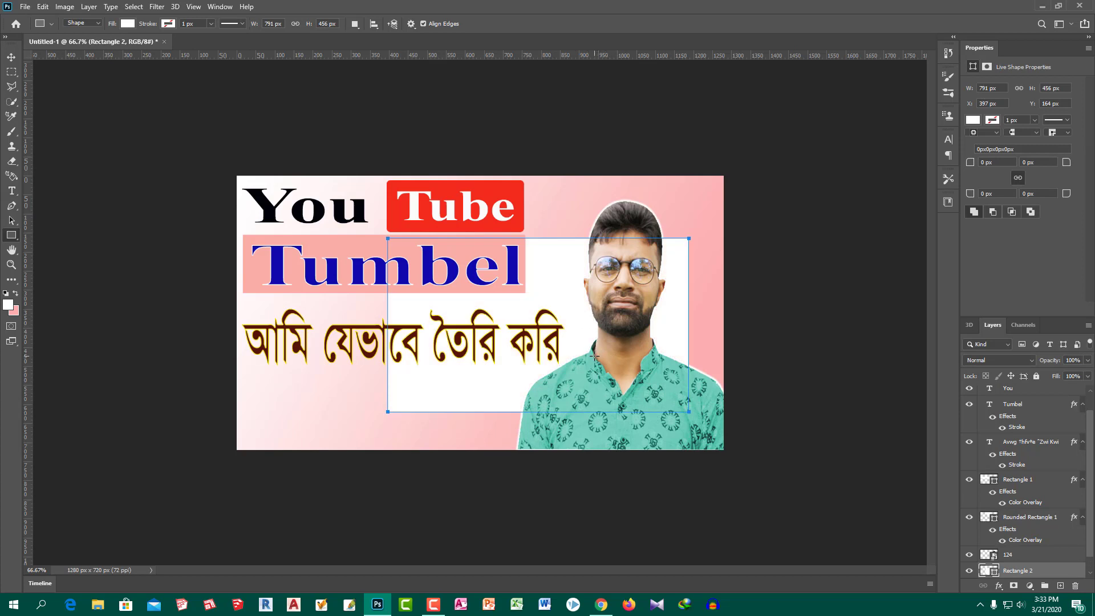
pyautogui.scroll(-1, 1051, 571)
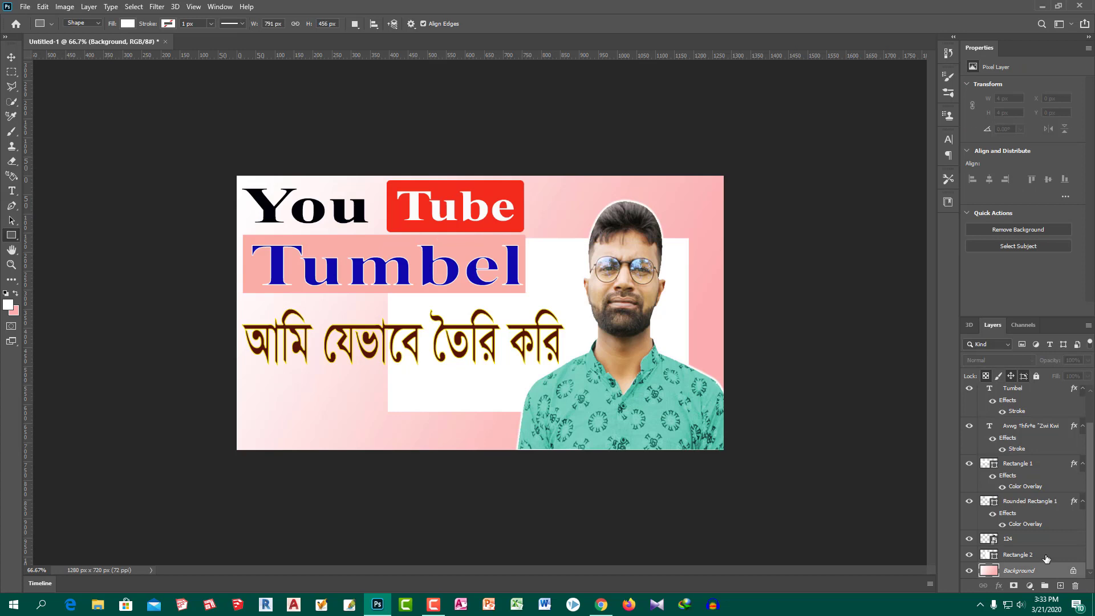
pyautogui.click(1047, 558)
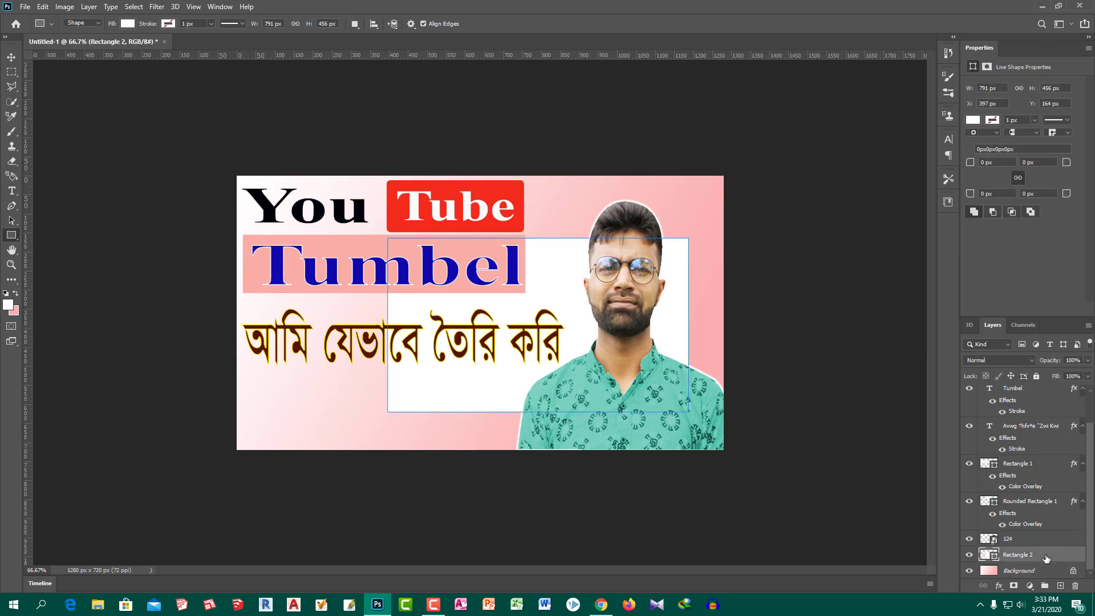
pyautogui.hotkey('ctrl', 't')
# Widen the white rectangle to the right and raise its top edge.
pyautogui.rightClick(588, 315)
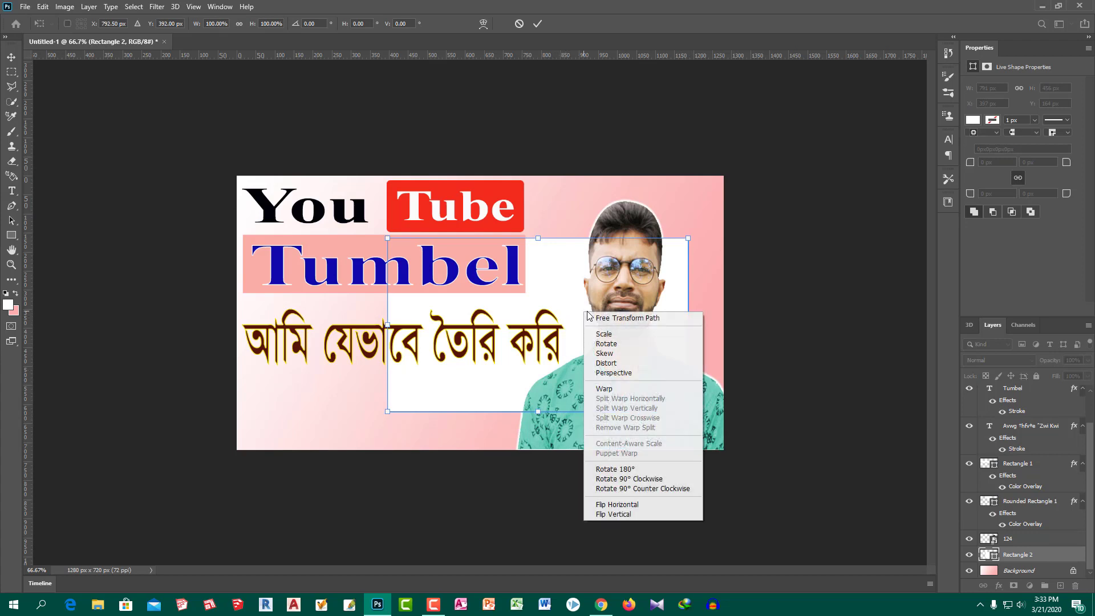
pyautogui.click(633, 334)
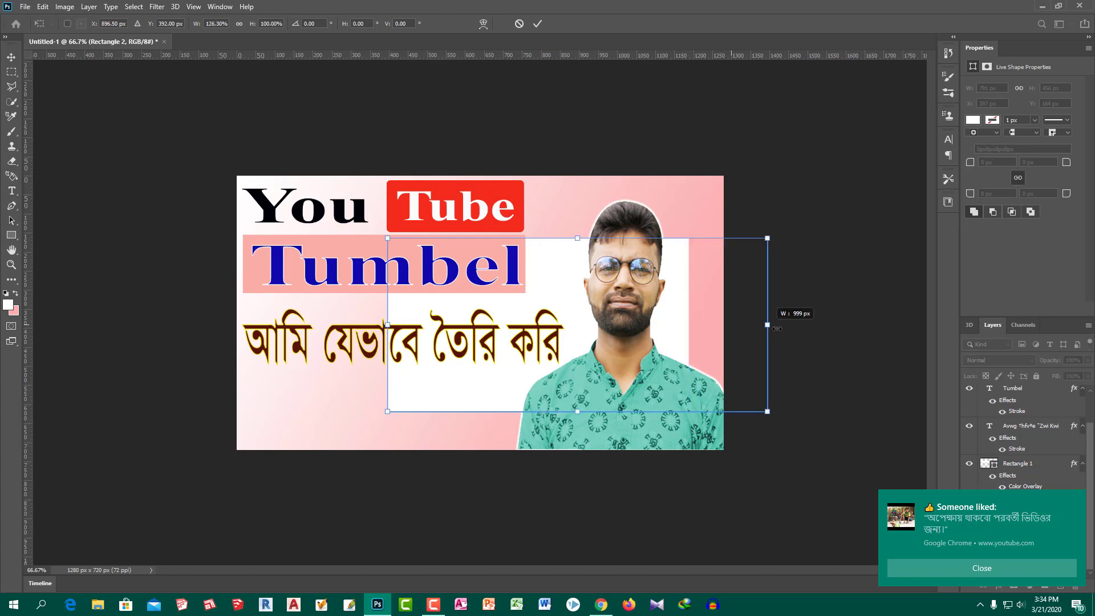
pyautogui.moveTo(688, 325); pyautogui.dragTo(788, 324)
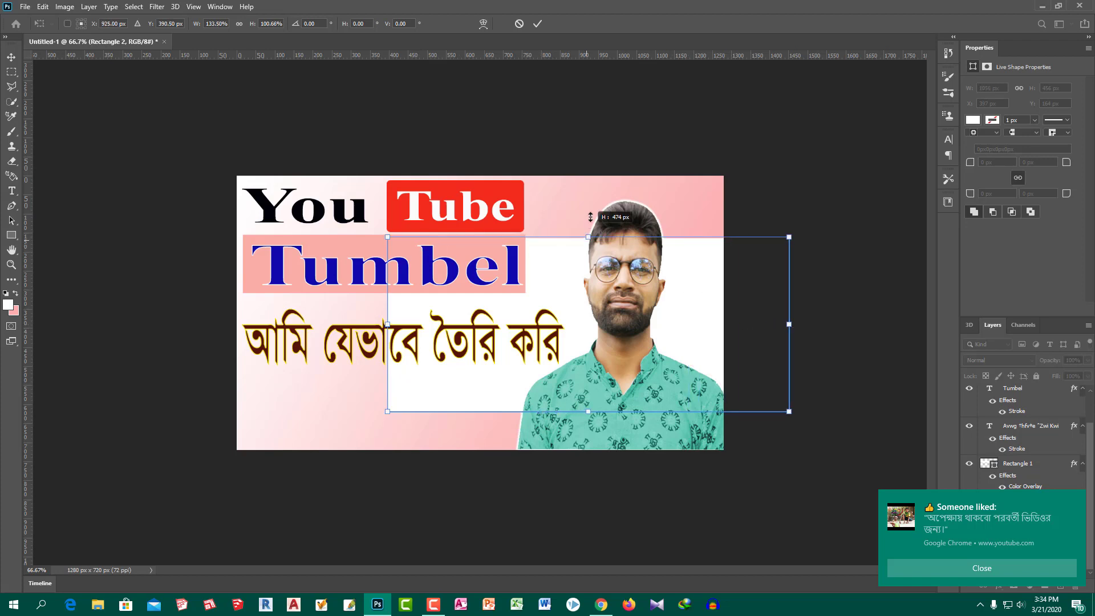
pyautogui.moveTo(587, 241); pyautogui.dragTo(588, 170)
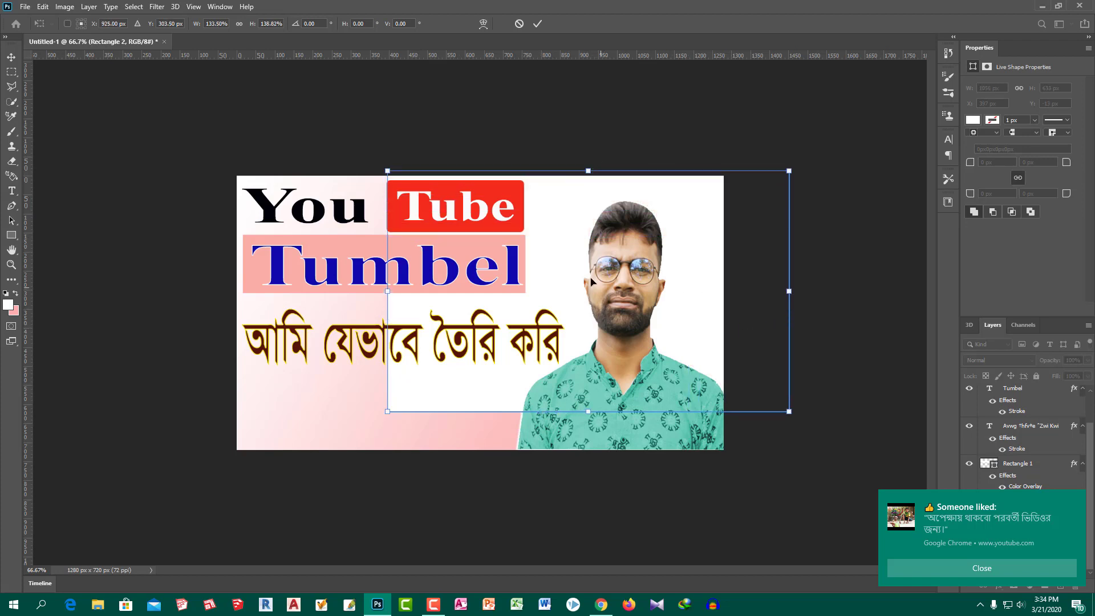
# Rotate the rectangle to about −64° and position it diagonally behind the person.
pyautogui.rightClick(571, 268)
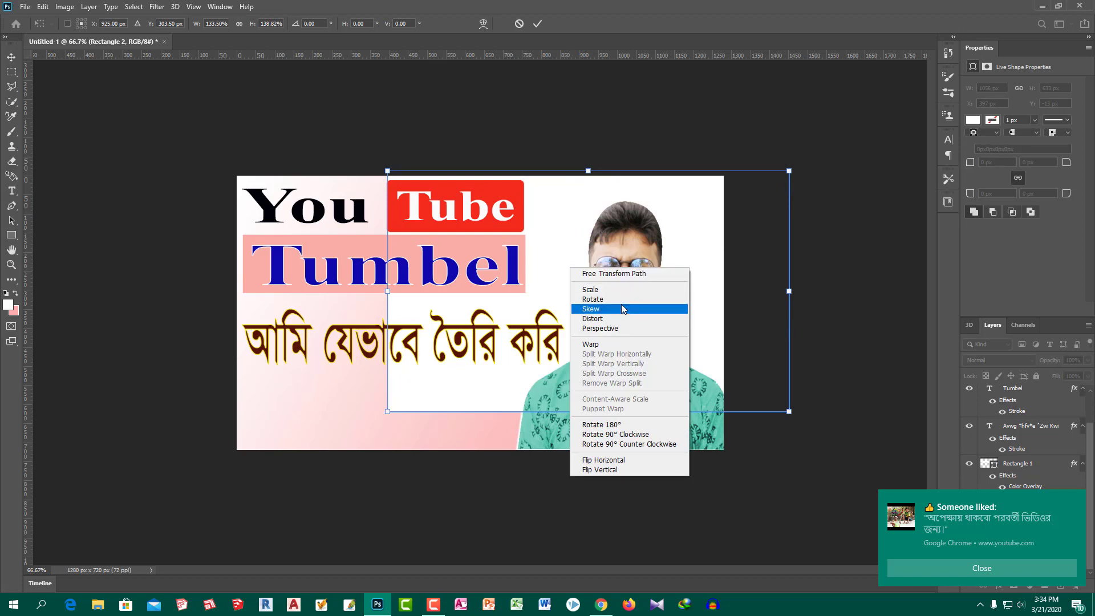
pyautogui.click(592, 299)
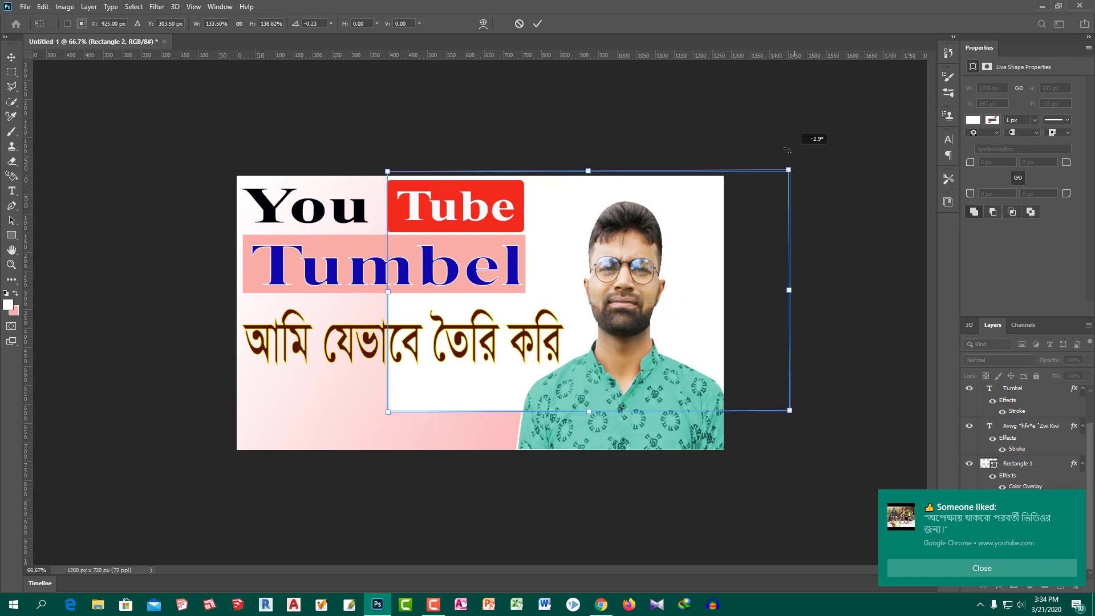
pyautogui.moveTo(801, 165)
pyautogui.mouseDown()
pyautogui.moveTo(555, 71)
pyautogui.moveTo(570, 68)
pyautogui.mouseUp()
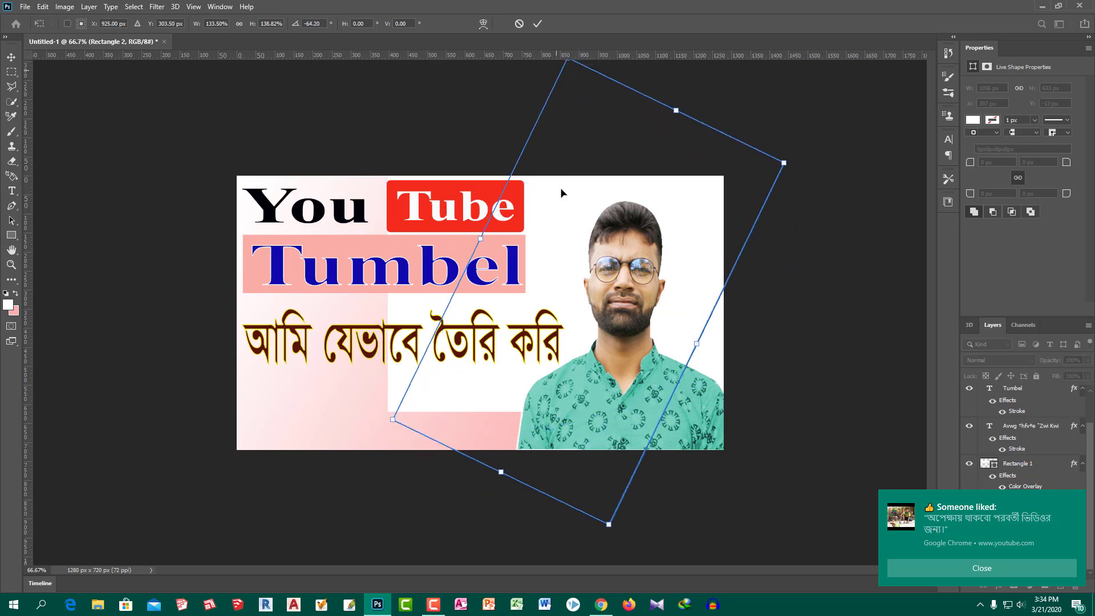
pyautogui.moveTo(553, 243); pyautogui.dragTo(619, 307)
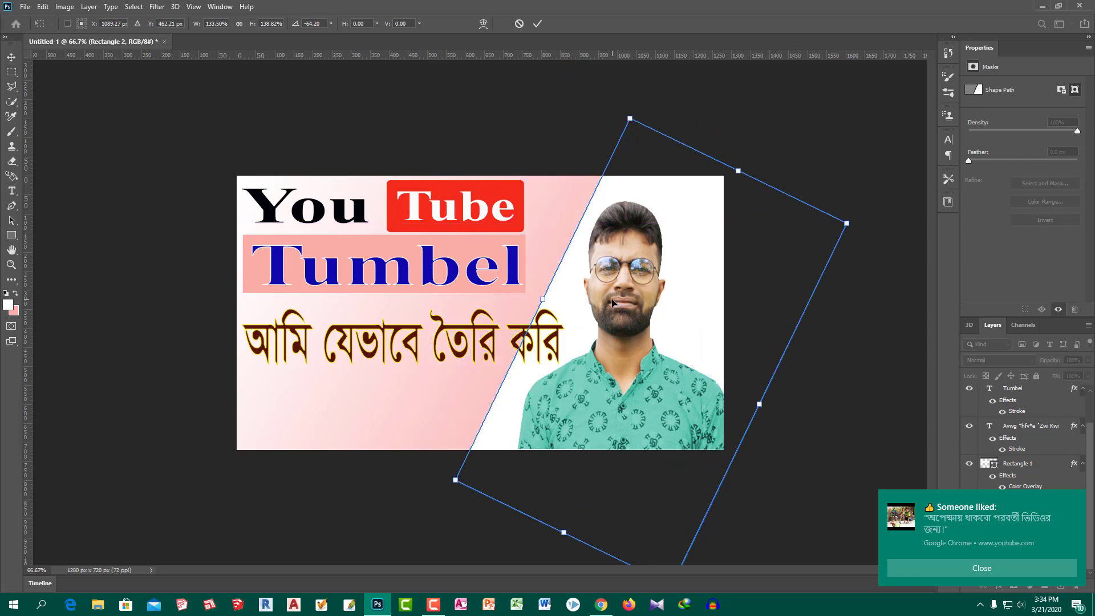
pyautogui.moveTo(572, 308); pyautogui.dragTo(582, 309)
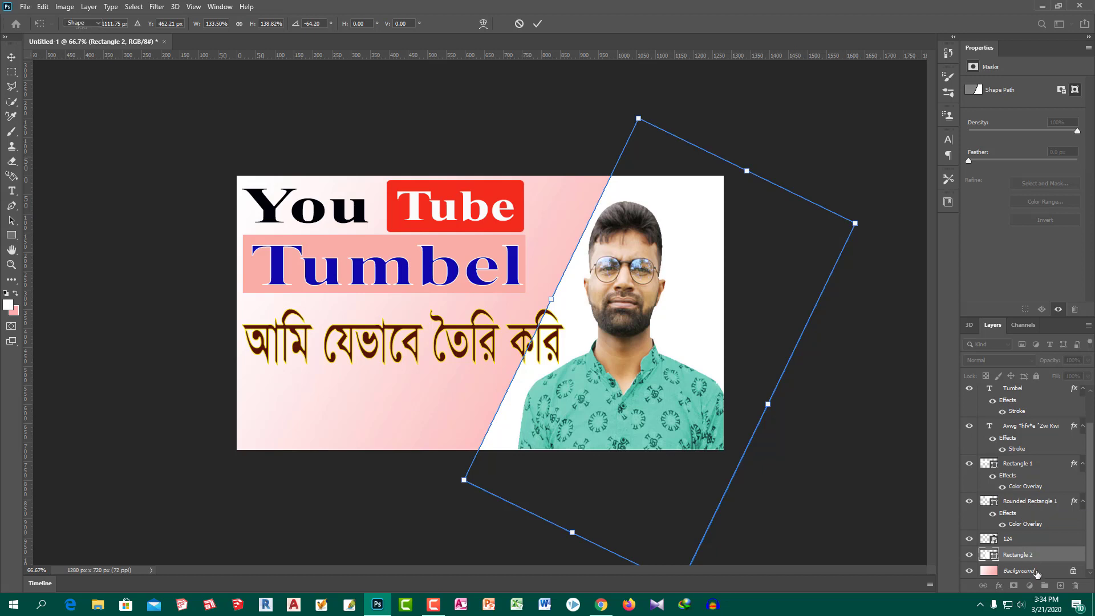
pyautogui.press('Return')
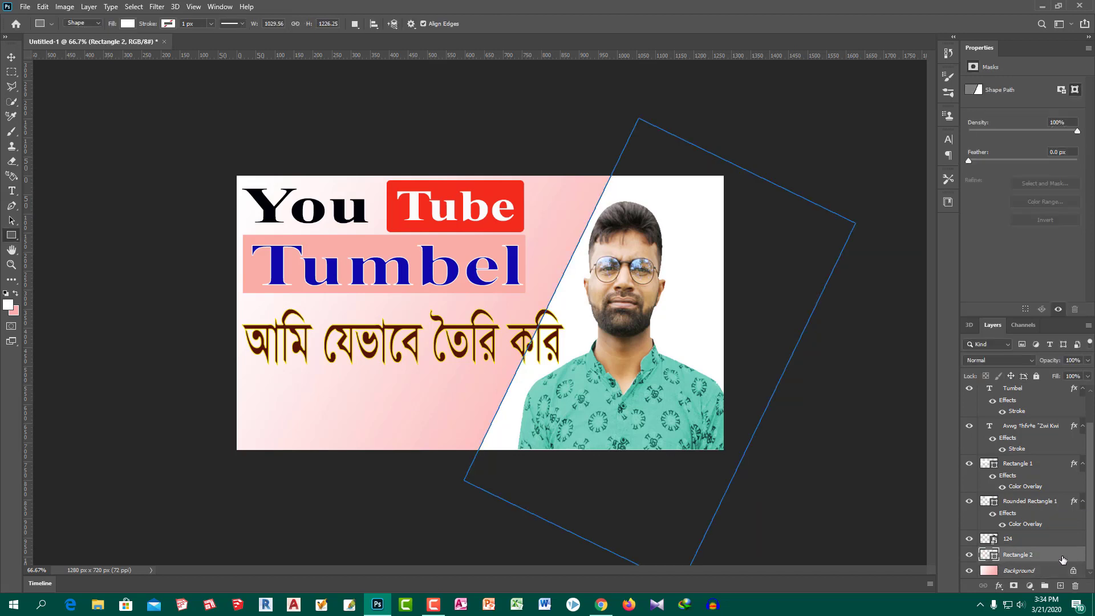
# Give Rectangle 2 a pink Color Overlay at 100% opacity.
pyautogui.doubleClick(1065, 556)
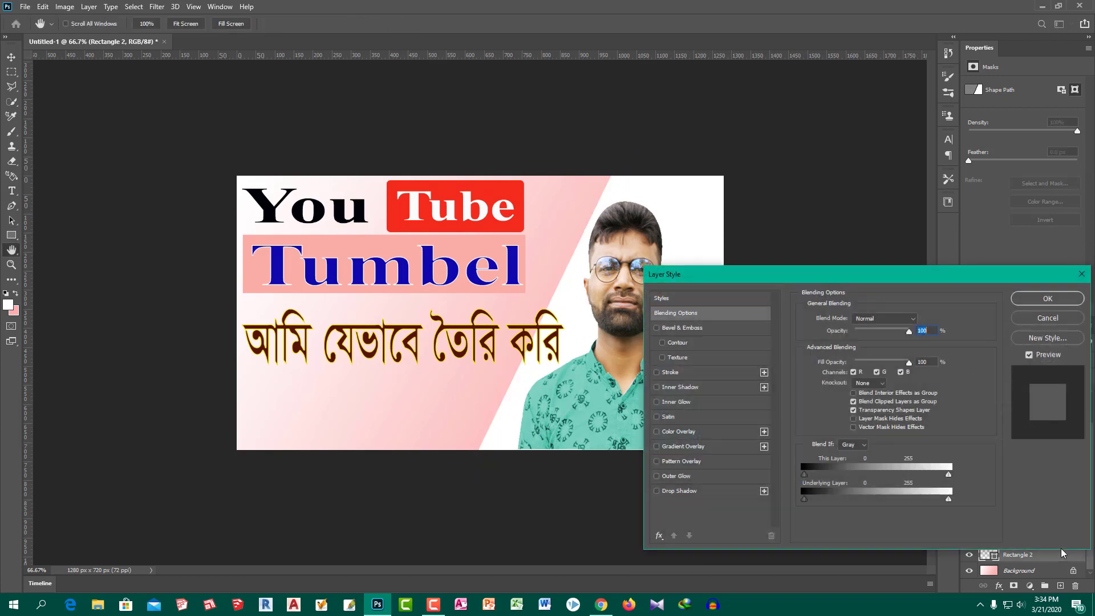
pyautogui.click(713, 433)
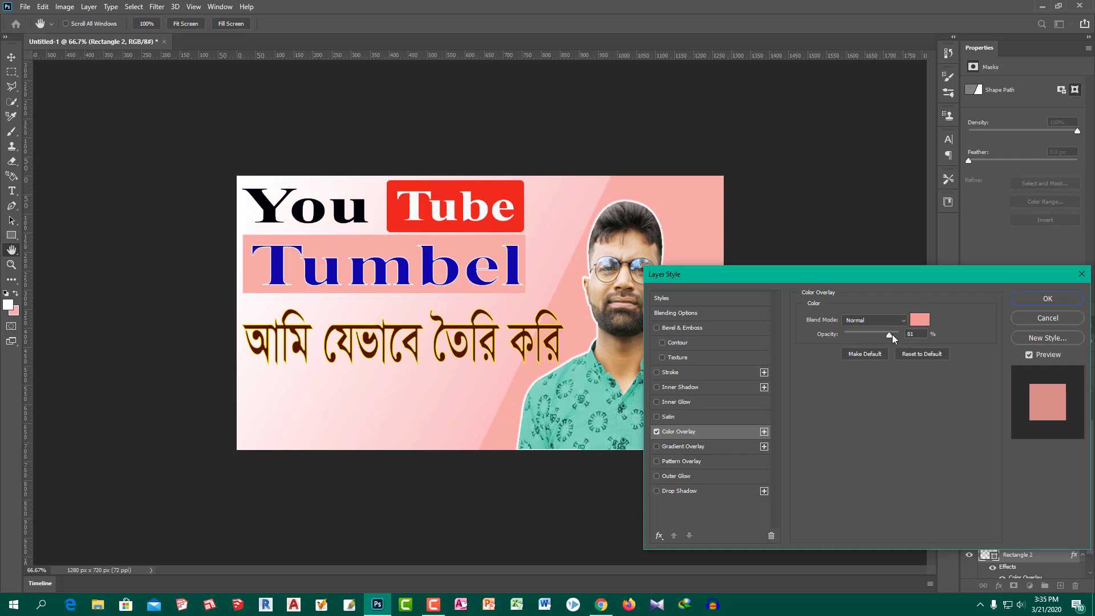
pyautogui.moveTo(889, 334); pyautogui.dragTo(898, 334)
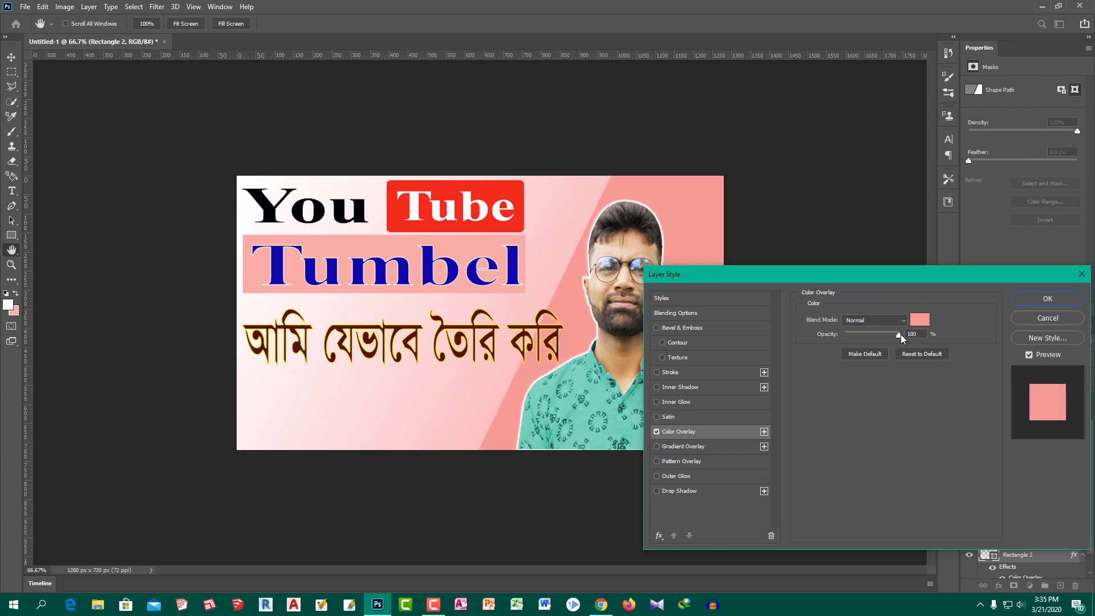
pyautogui.click(903, 334)
# Add a light cyan 24 px Stroke to Rectangle 2's pink panel.
pyautogui.click(702, 373)
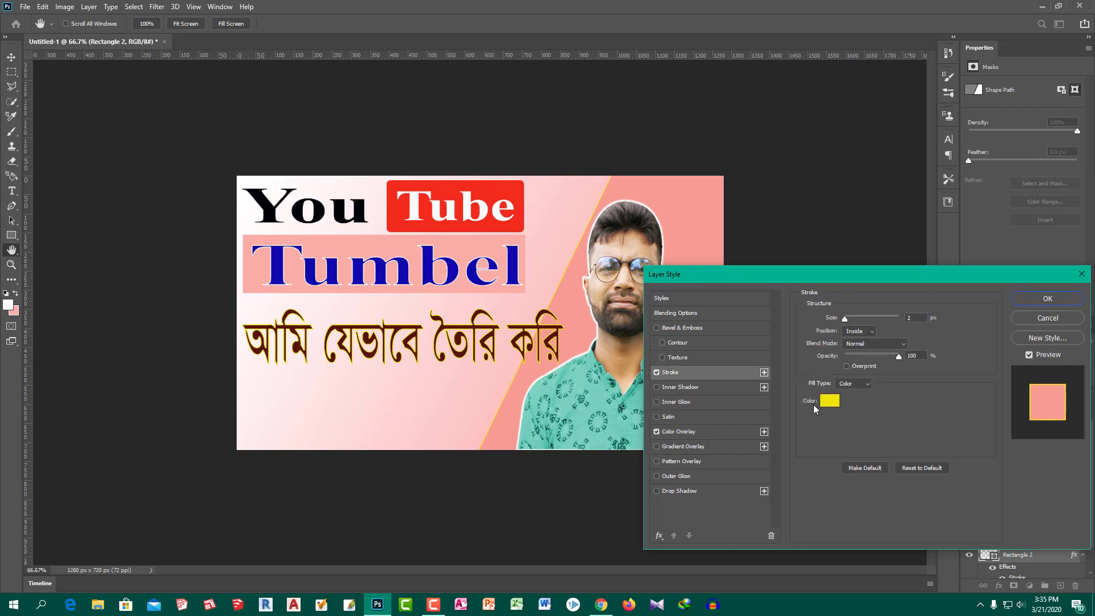
pyautogui.click(835, 403)
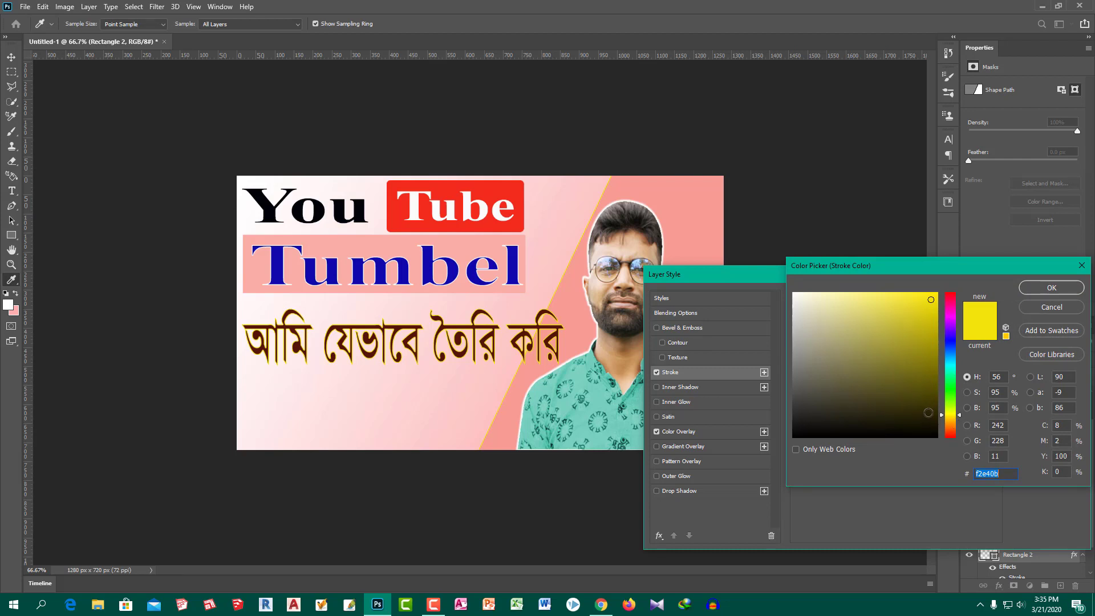
pyautogui.click(950, 362)
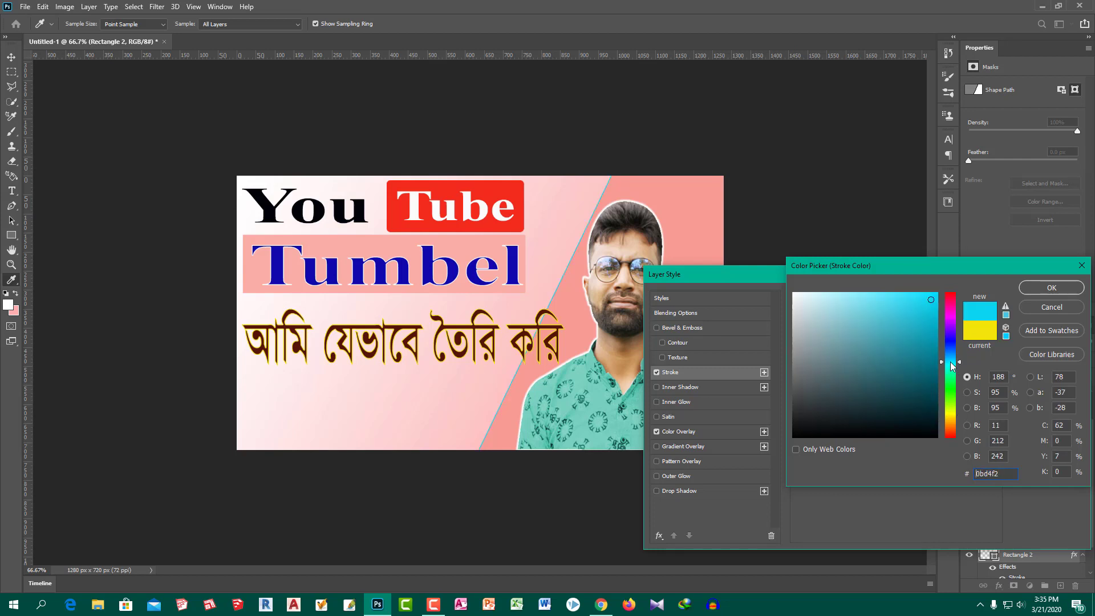
pyautogui.click(951, 366)
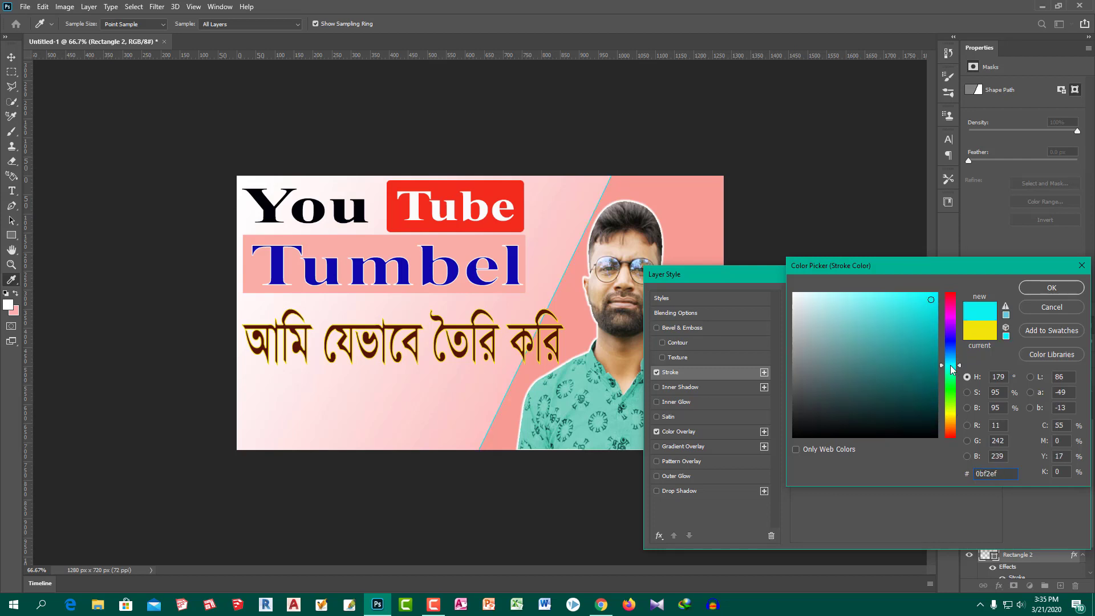
pyautogui.click(951, 352)
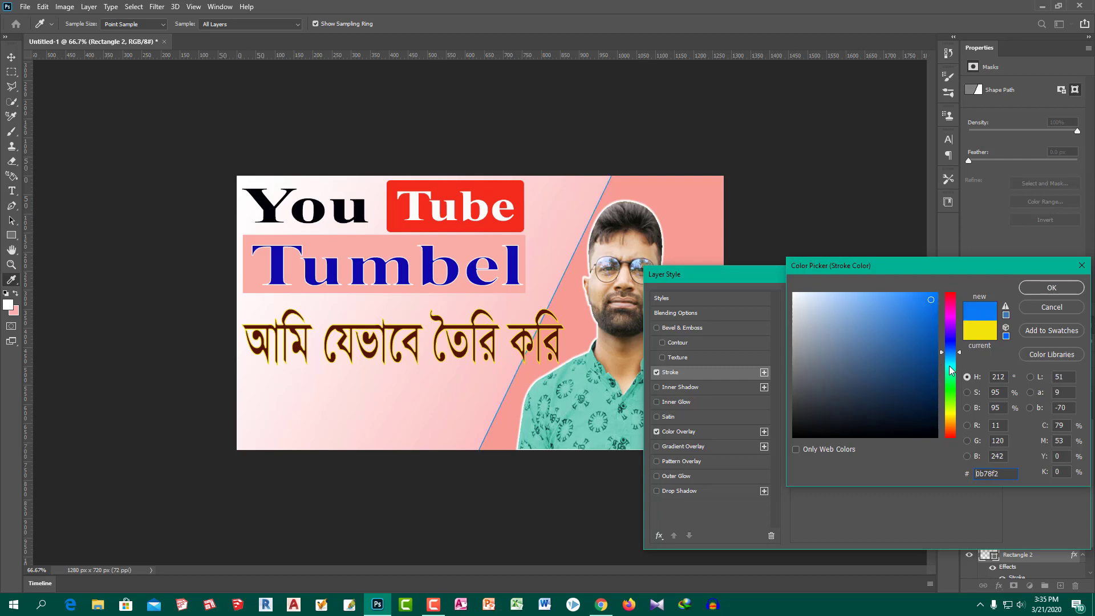
pyautogui.click(949, 365)
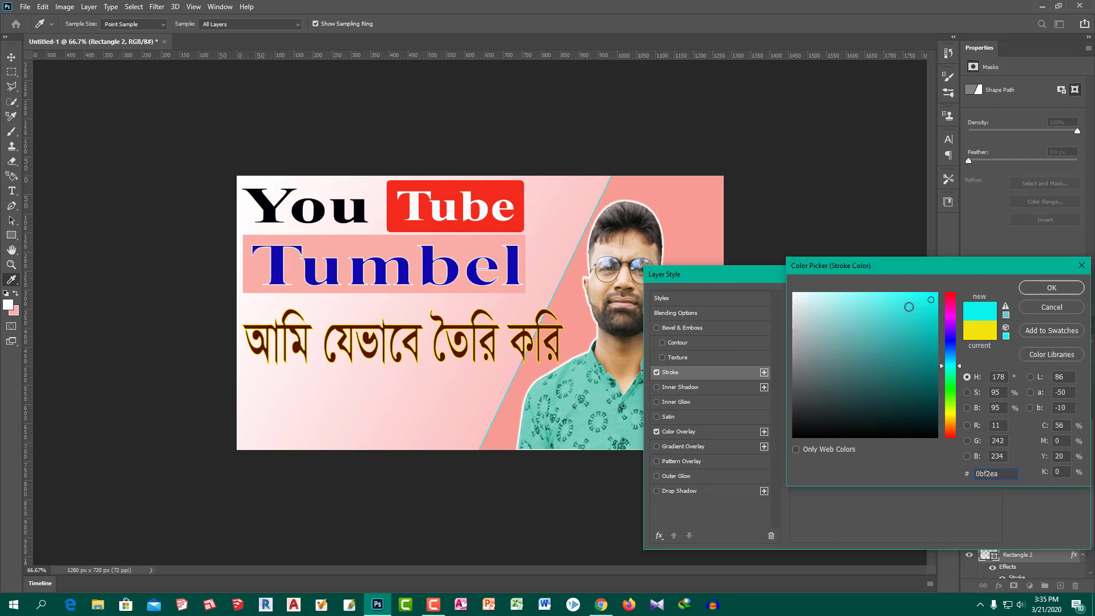
pyautogui.click(850, 297)
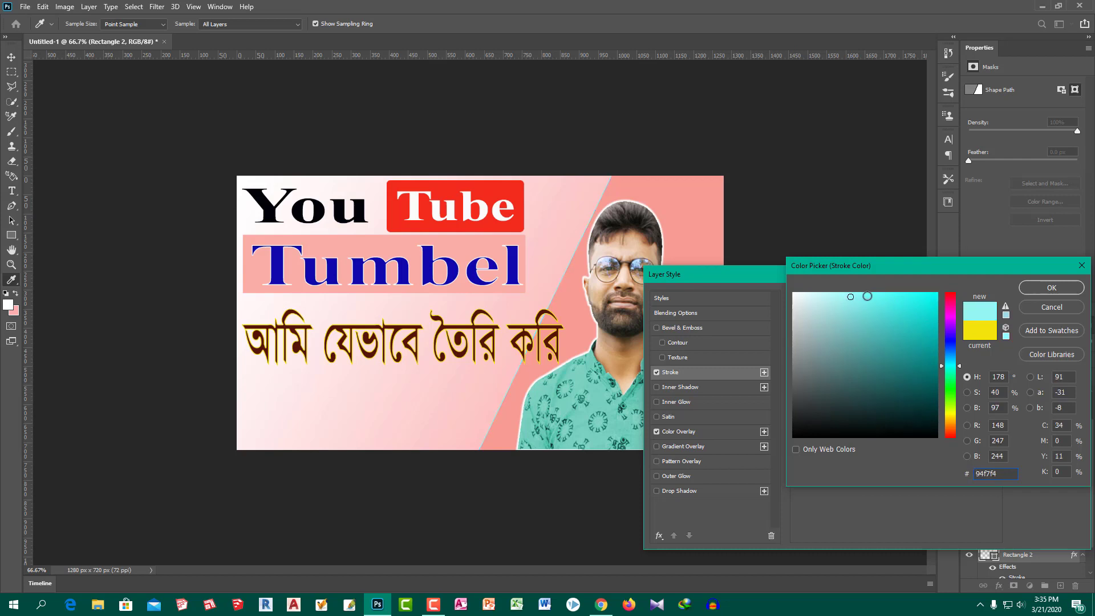
pyautogui.click(851, 341)
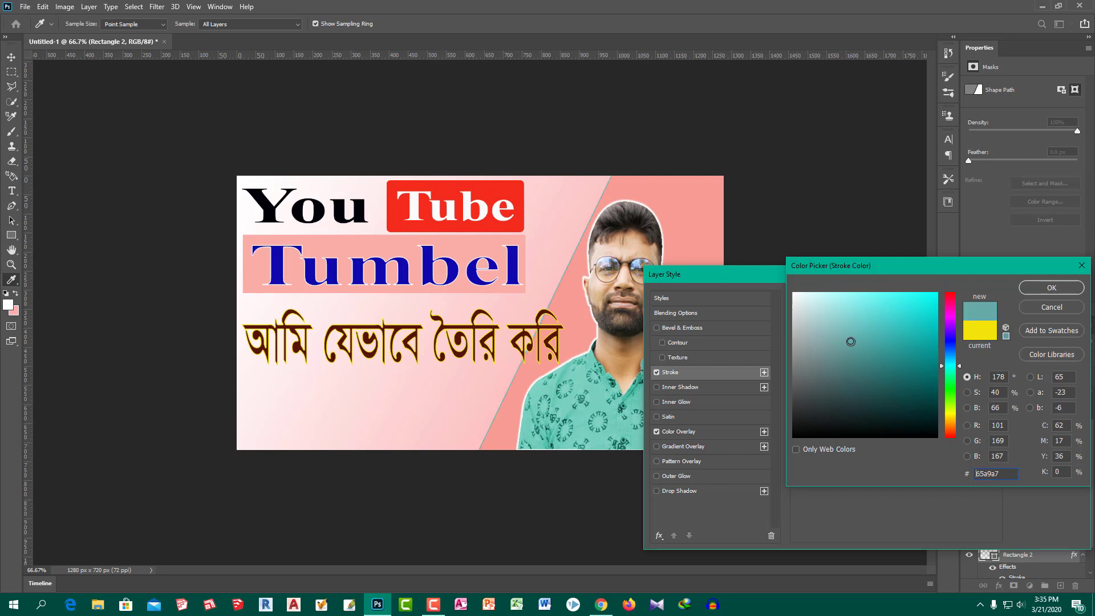
pyautogui.click(865, 297)
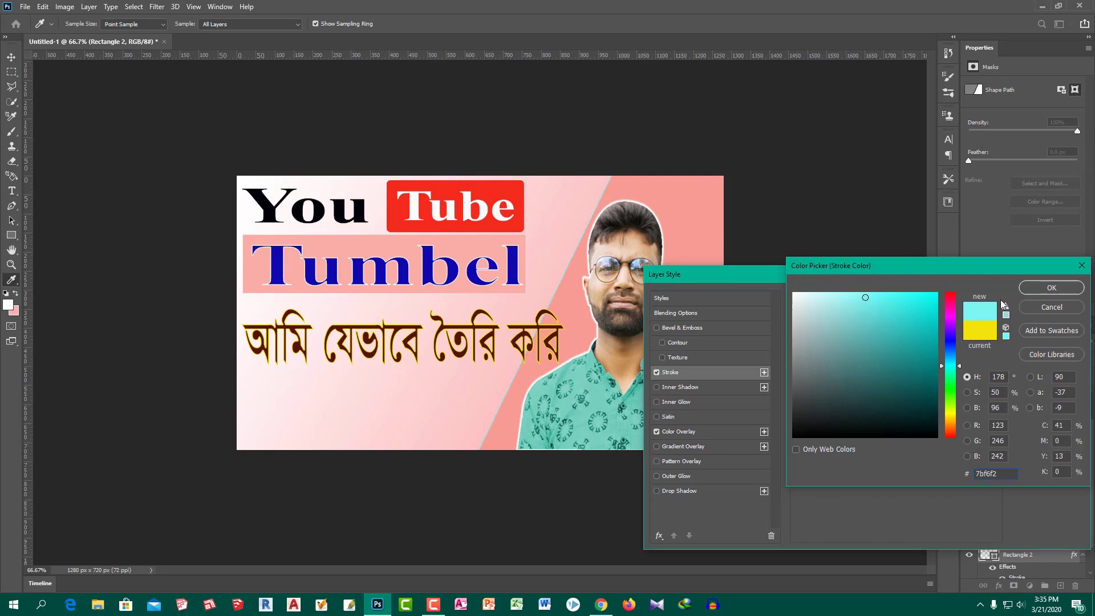
pyautogui.click(1031, 287)
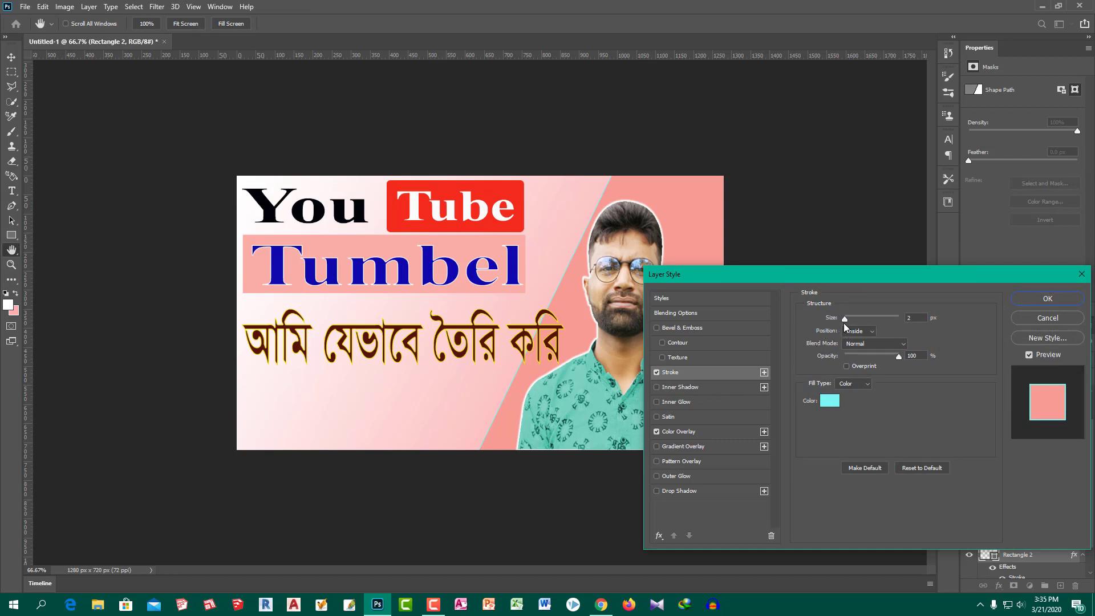
pyautogui.moveTo(843, 320); pyautogui.dragTo(853, 319)
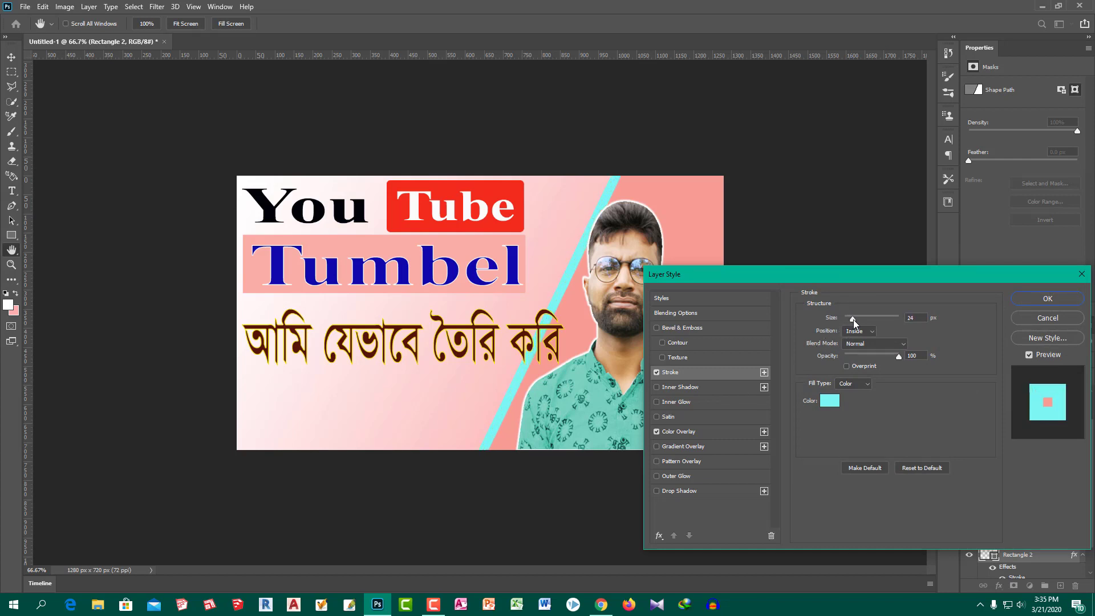
pyautogui.moveTo(854, 321); pyautogui.dragTo(852, 320)
# Widen the pink diagonal panel to the right and shift it left toward the titles.
pyautogui.click(1047, 298)
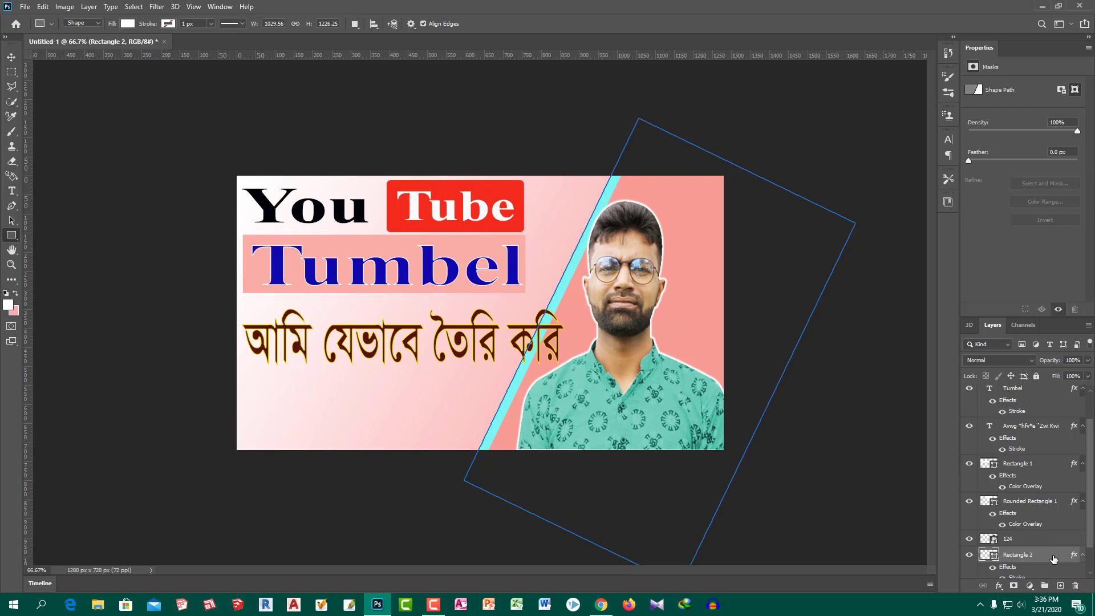
pyautogui.hotkey('ctrl', 't')
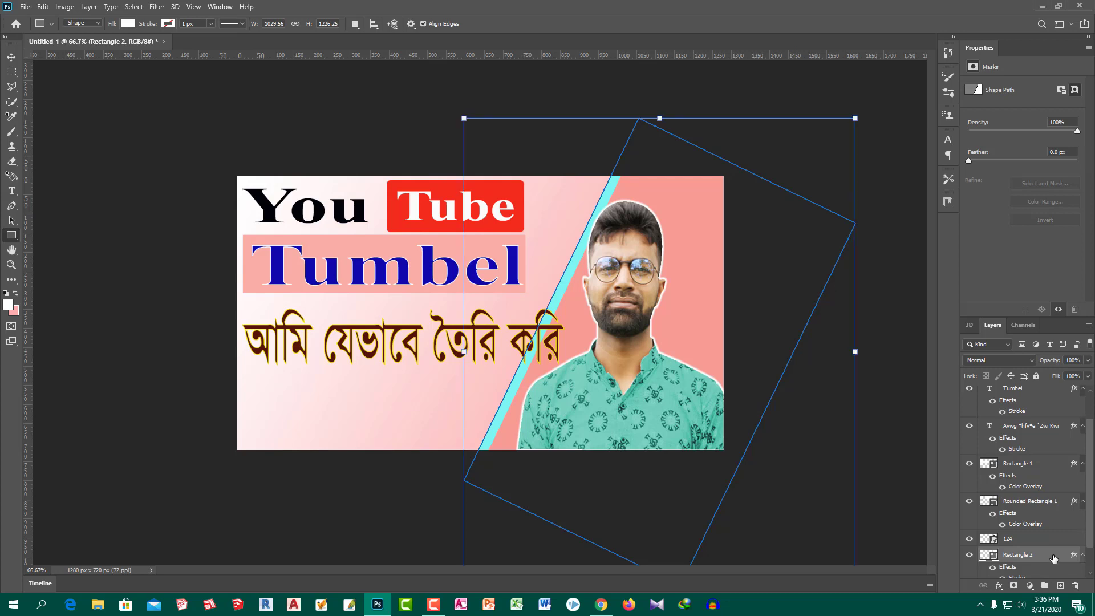
pyautogui.rightClick(686, 406)
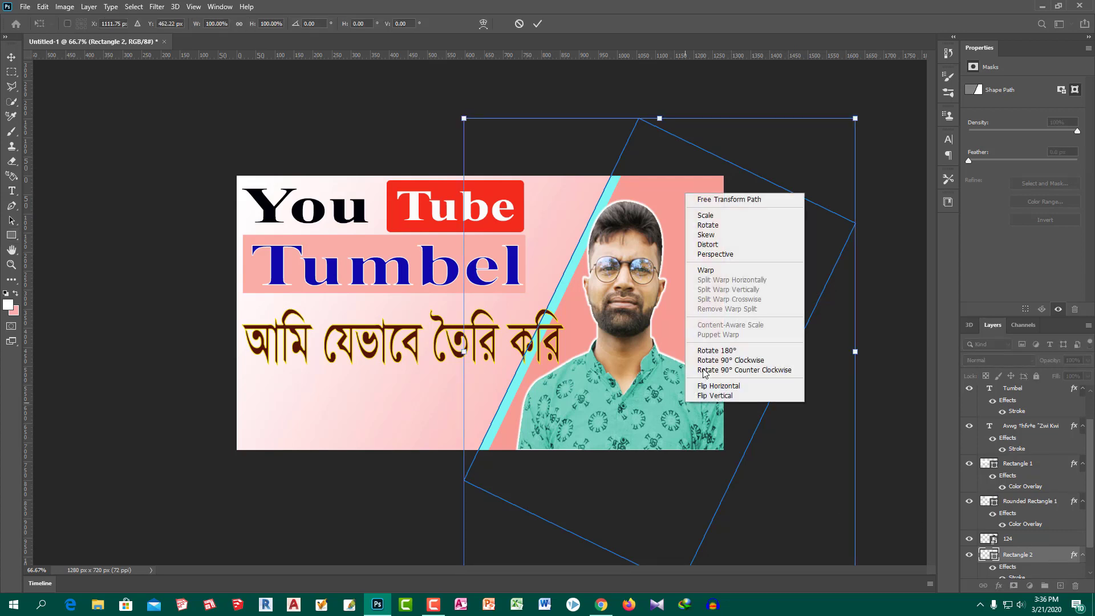
pyautogui.click(735, 215)
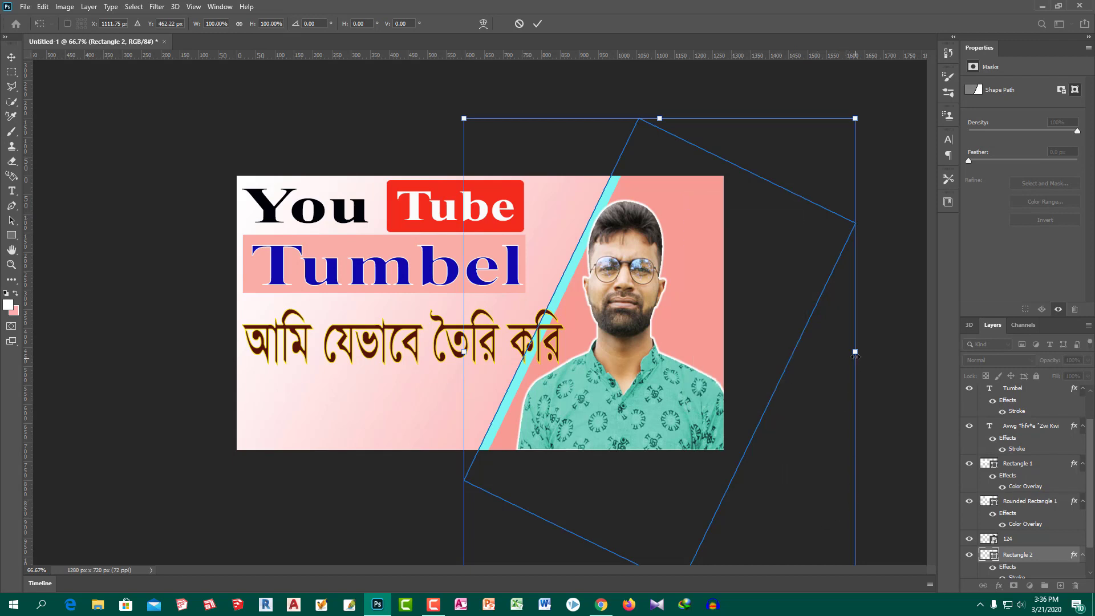
pyautogui.moveTo(860, 362); pyautogui.dragTo(901, 362)
pyautogui.moveTo(686, 423); pyautogui.dragTo(671, 415)
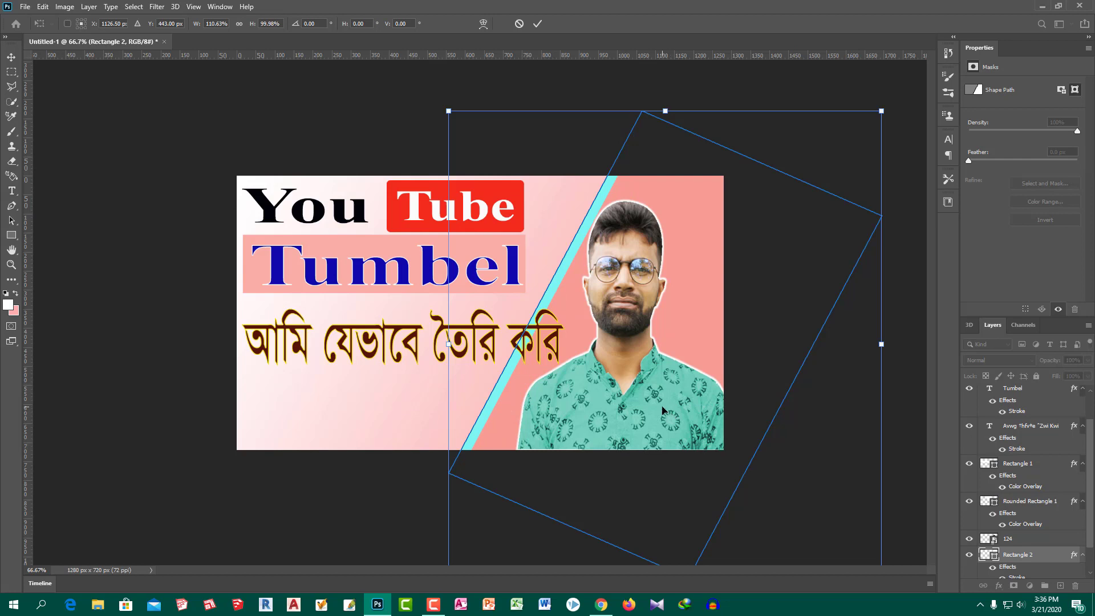
pyautogui.moveTo(664, 409); pyautogui.dragTo(627, 403)
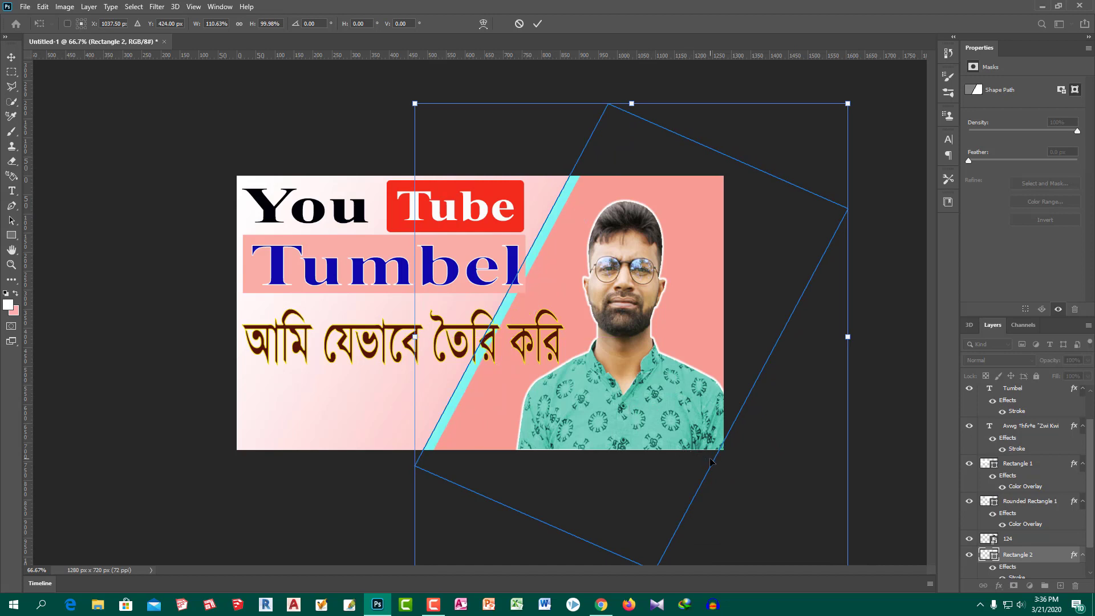
pyautogui.moveTo(648, 424); pyautogui.dragTo(670, 430)
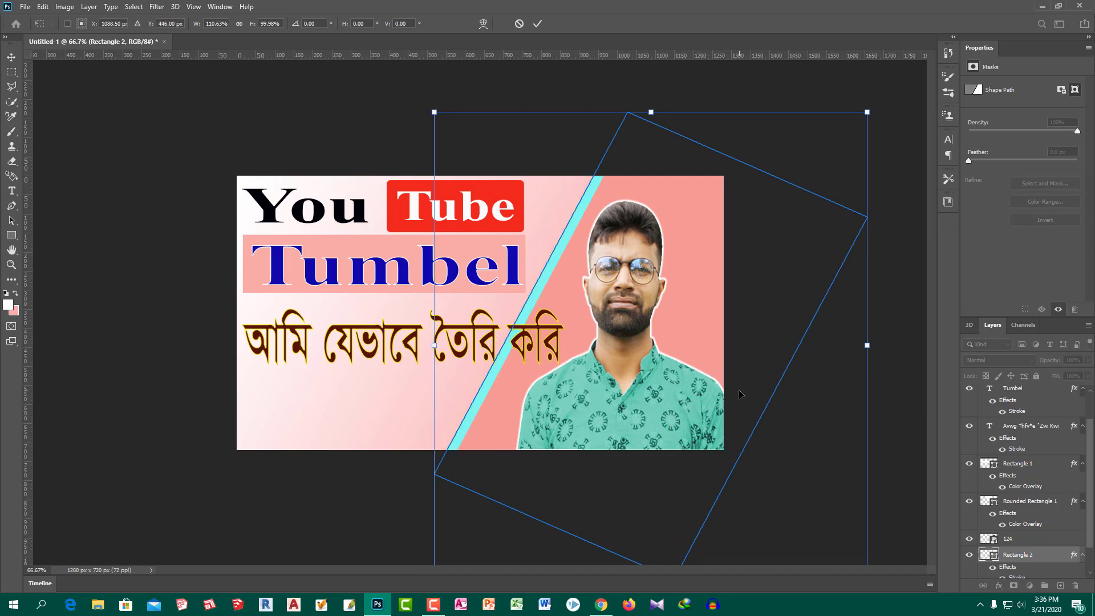
pyautogui.press('Return')
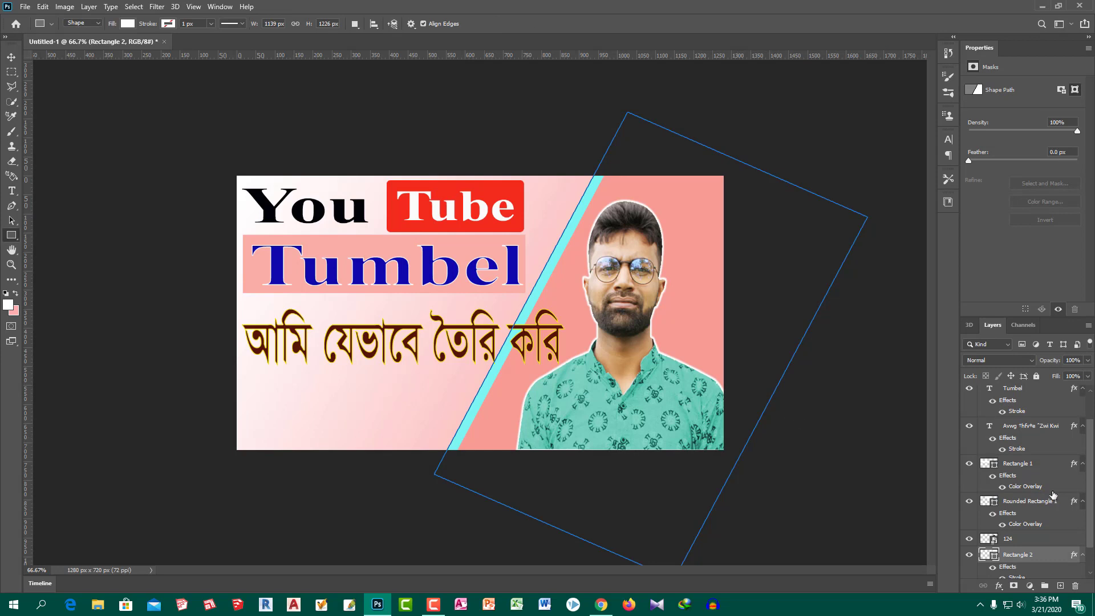
# Change the panel's stroke to the sampled background pink, 46 px at 54% opacity.
pyautogui.doubleClick(1047, 553)
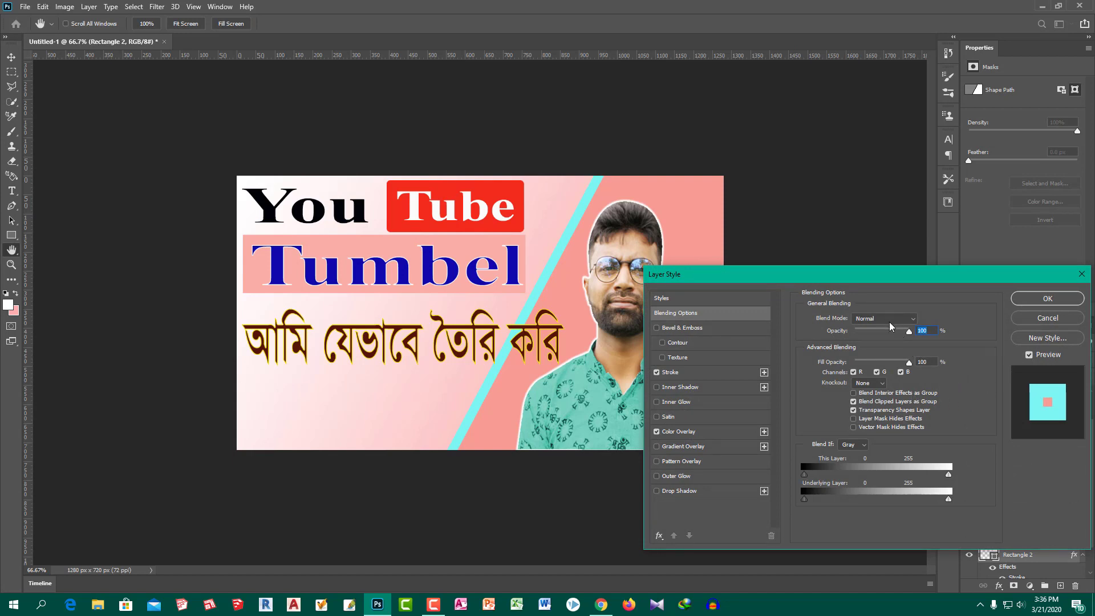
pyautogui.click(716, 380)
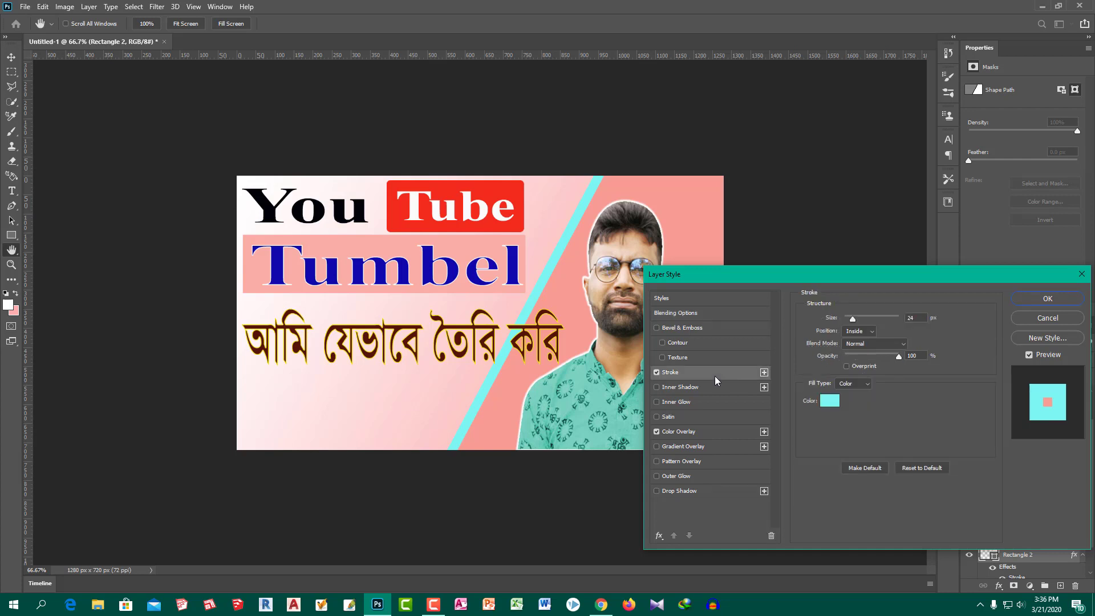
pyautogui.click(830, 401)
pyautogui.click(576, 304)
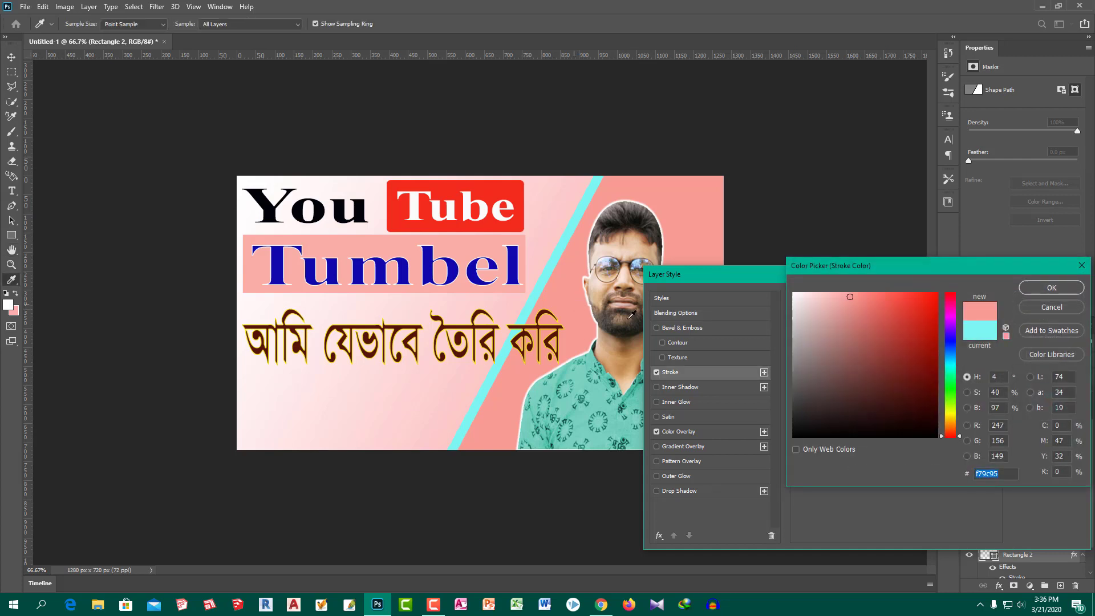
pyautogui.click(1035, 288)
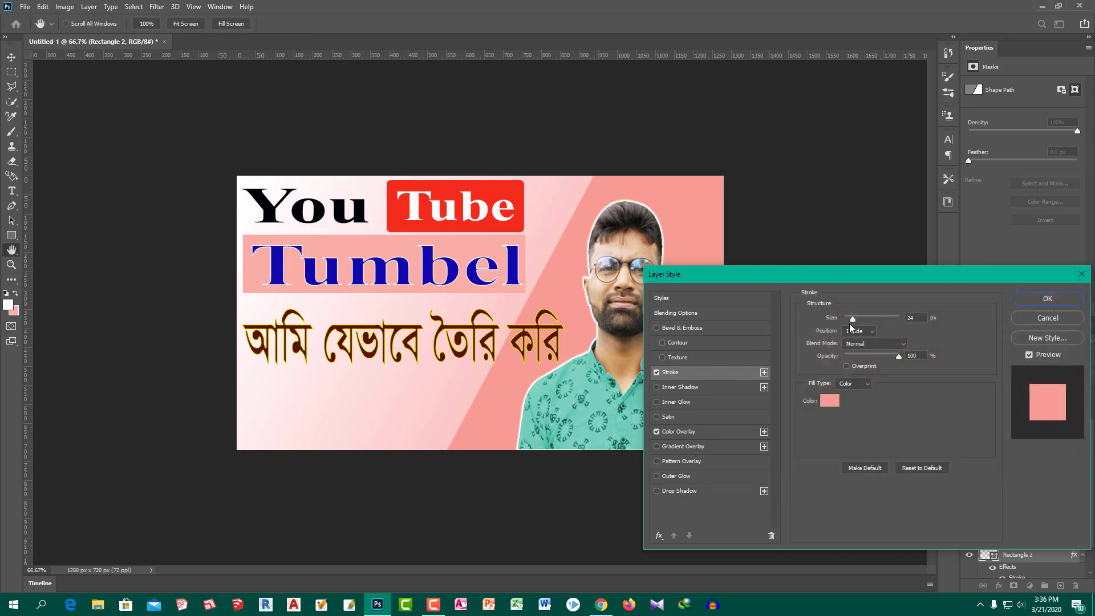
pyautogui.moveTo(898, 357); pyautogui.dragTo(874, 357)
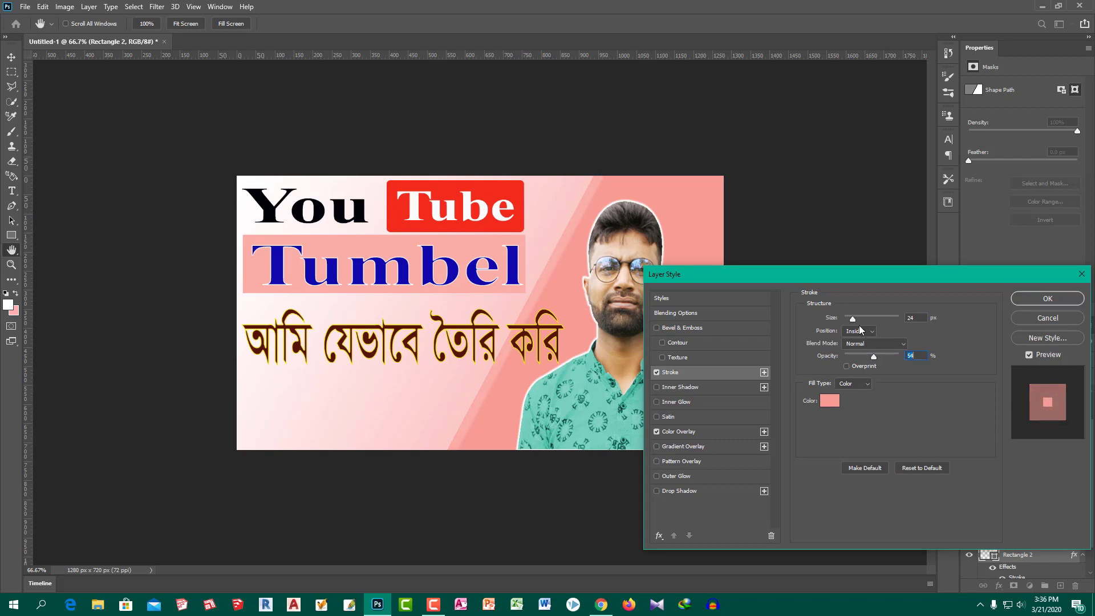
pyautogui.moveTo(852, 317); pyautogui.dragTo(859, 319)
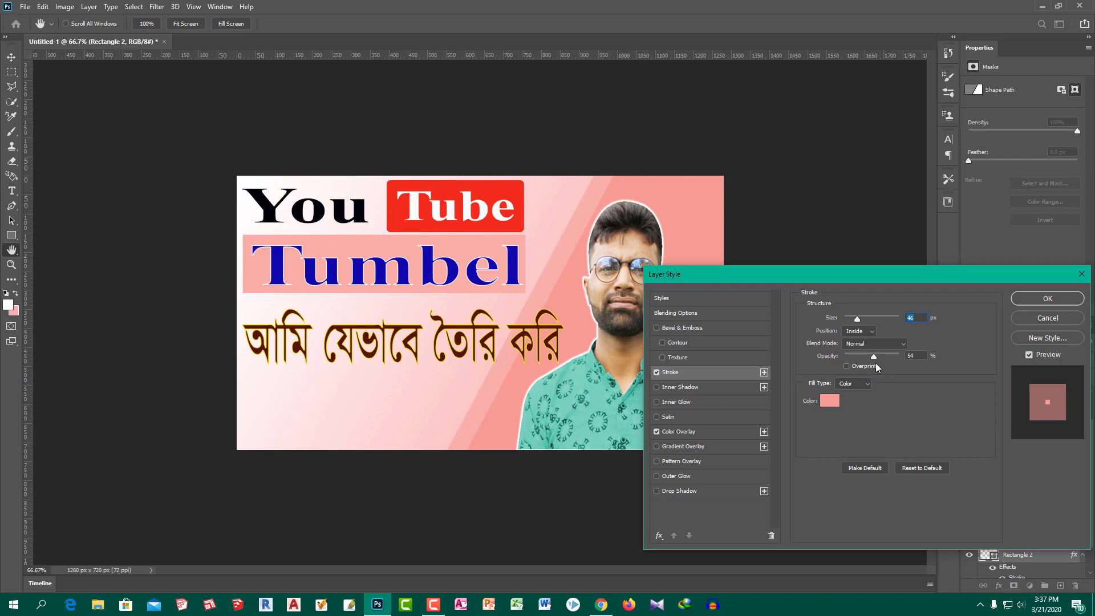
pyautogui.click(1048, 299)
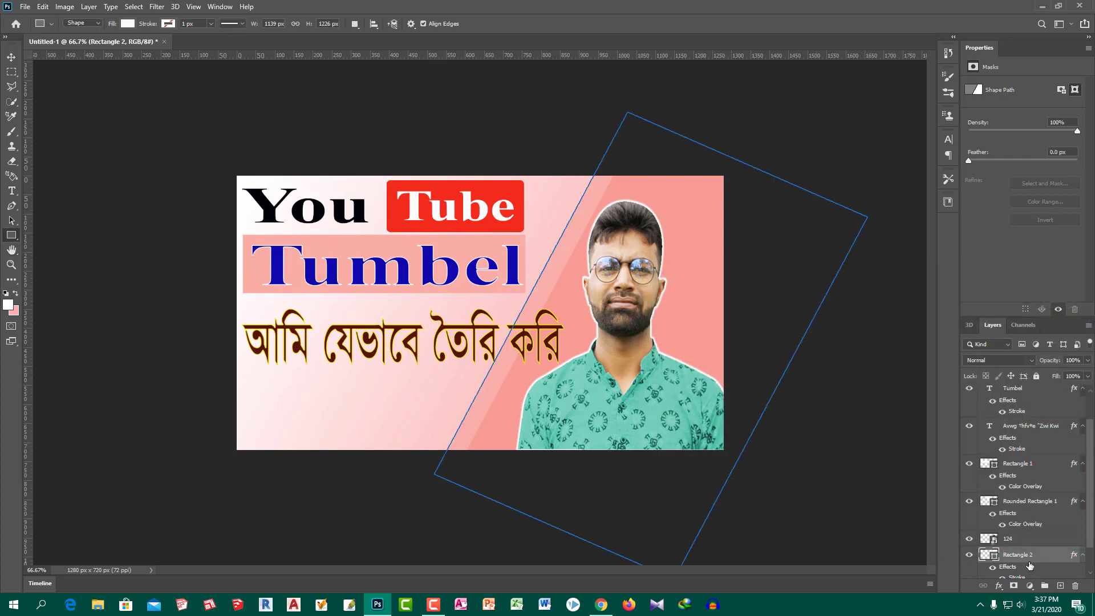
pyautogui.scroll(-1, 1044, 552)
pyautogui.click(1027, 570)
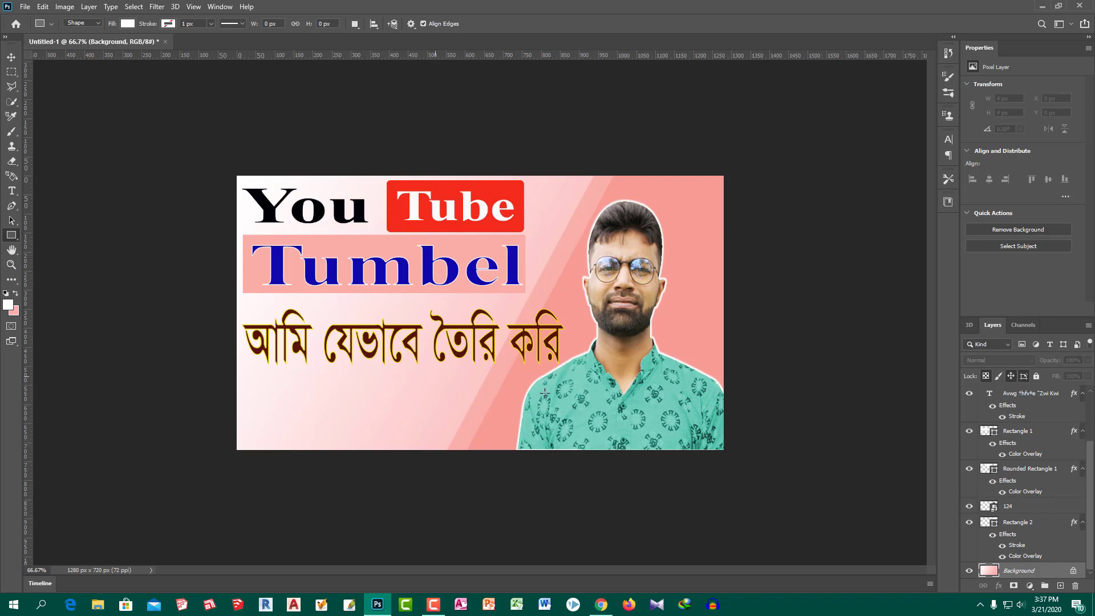
# Break the Bengali subtitle after যেভাবে so তৈরি করি sits on a second line.
pyautogui.scroll(1, 1044, 497)
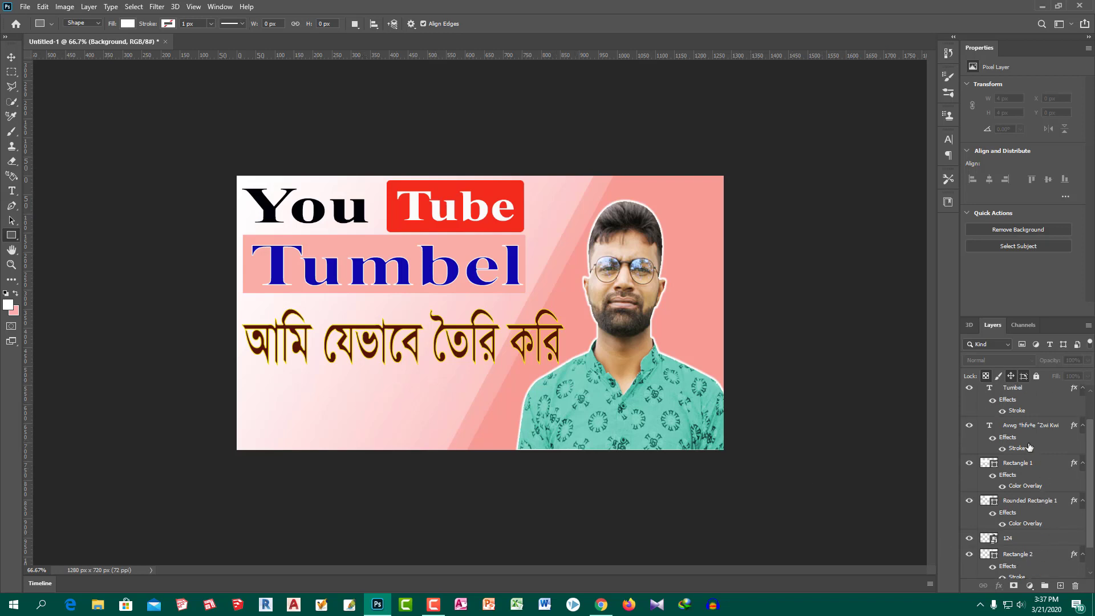
pyautogui.click(1038, 426)
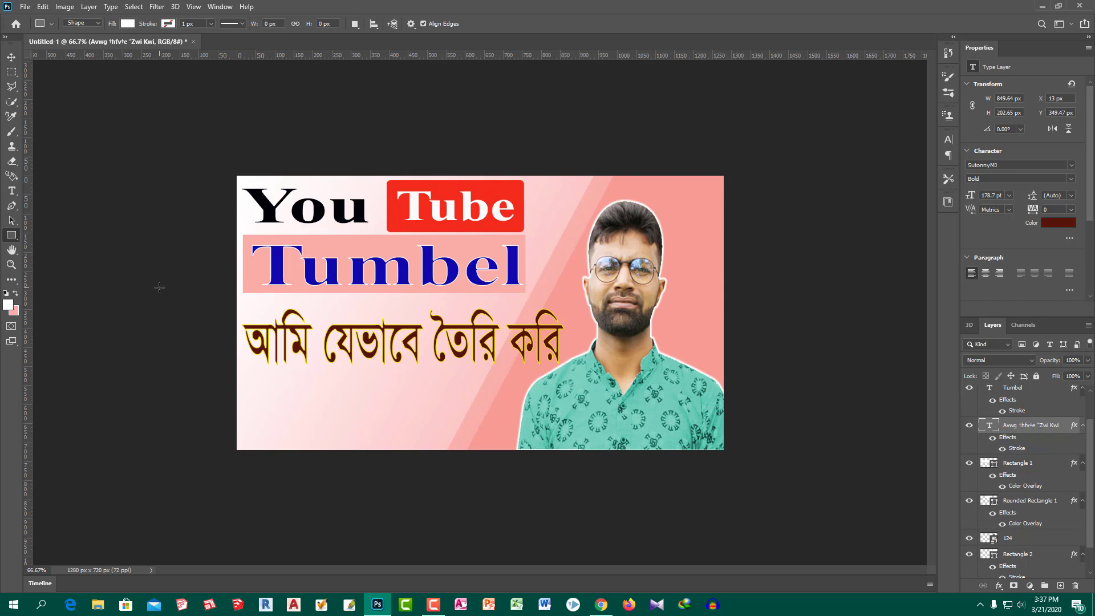
pyautogui.click(11, 191)
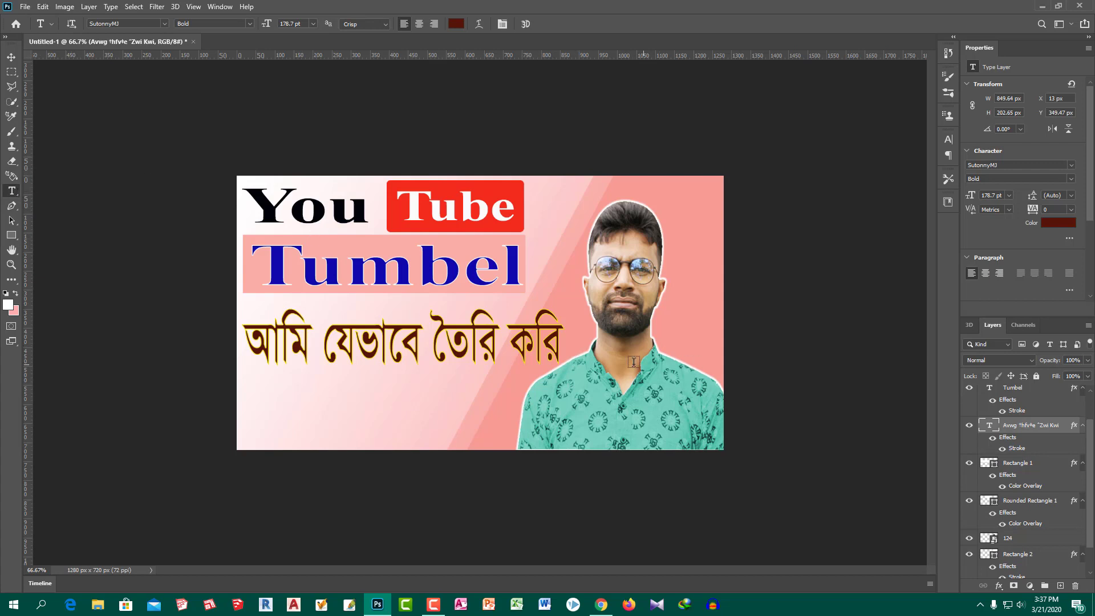
pyautogui.click(424, 338)
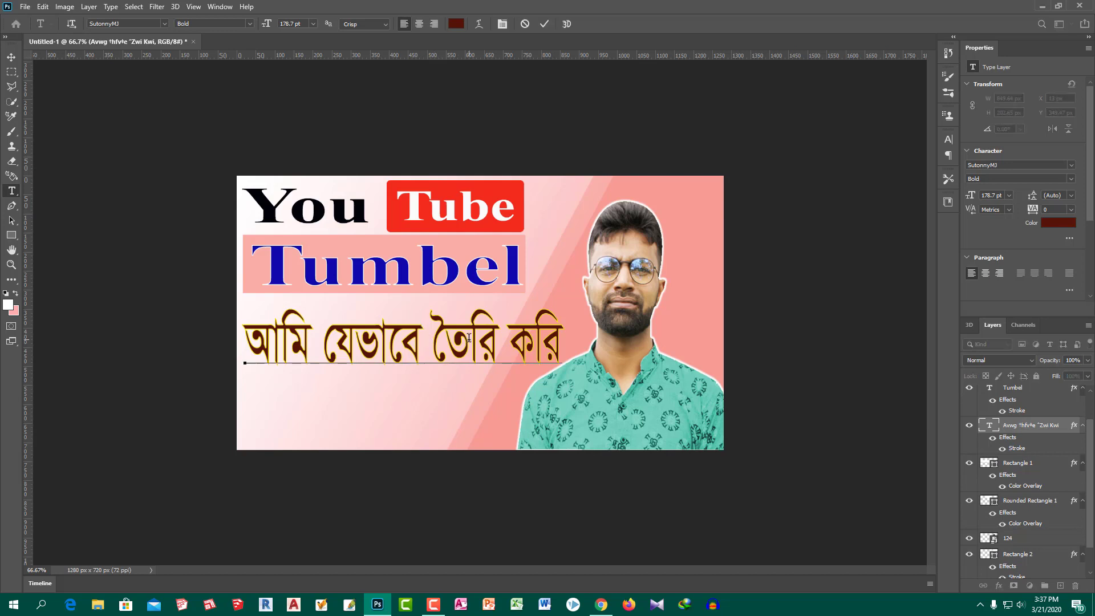
pyautogui.press('Right')
pyautogui.press('BackSpace')
pyautogui.press('Return')
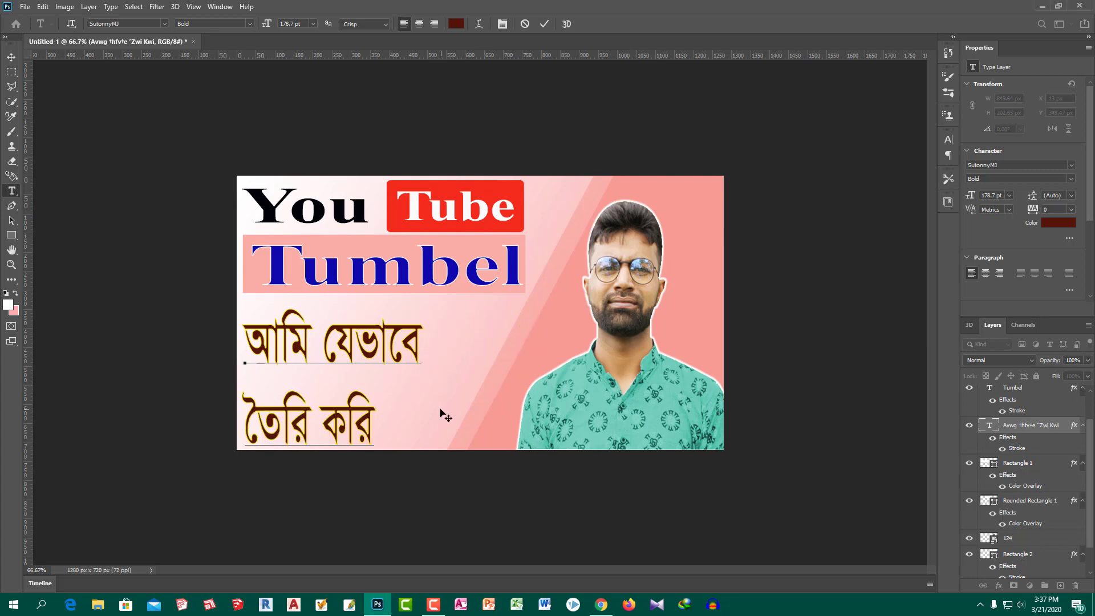
# Move the subtitle block right and up, and end it with a danda (।).
pyautogui.moveTo(439, 412); pyautogui.dragTo(482, 397)
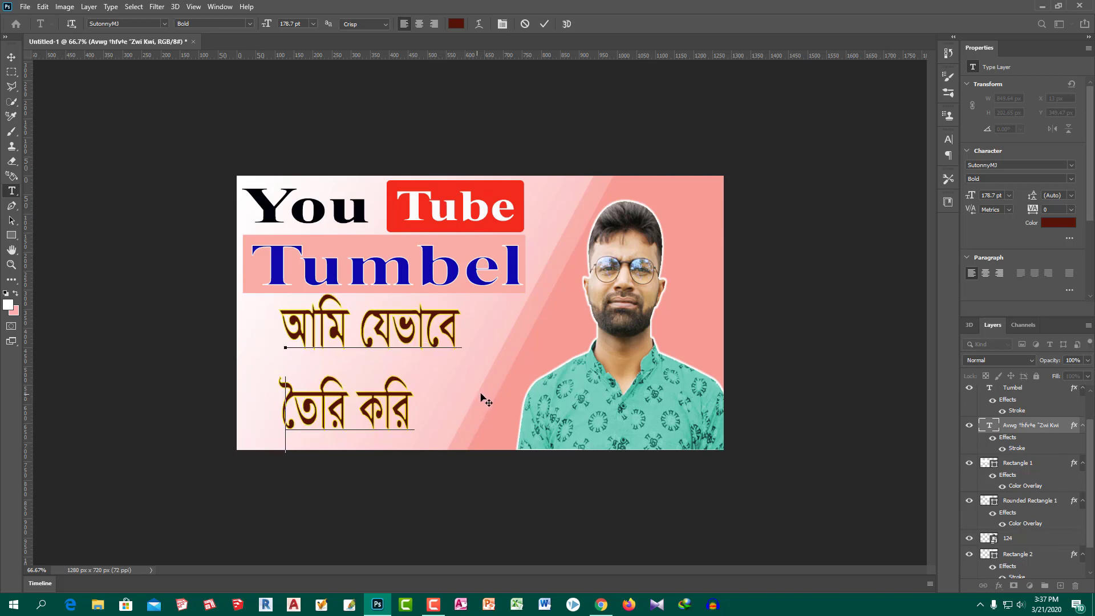
pyautogui.moveTo(482, 394); pyautogui.dragTo(482, 392)
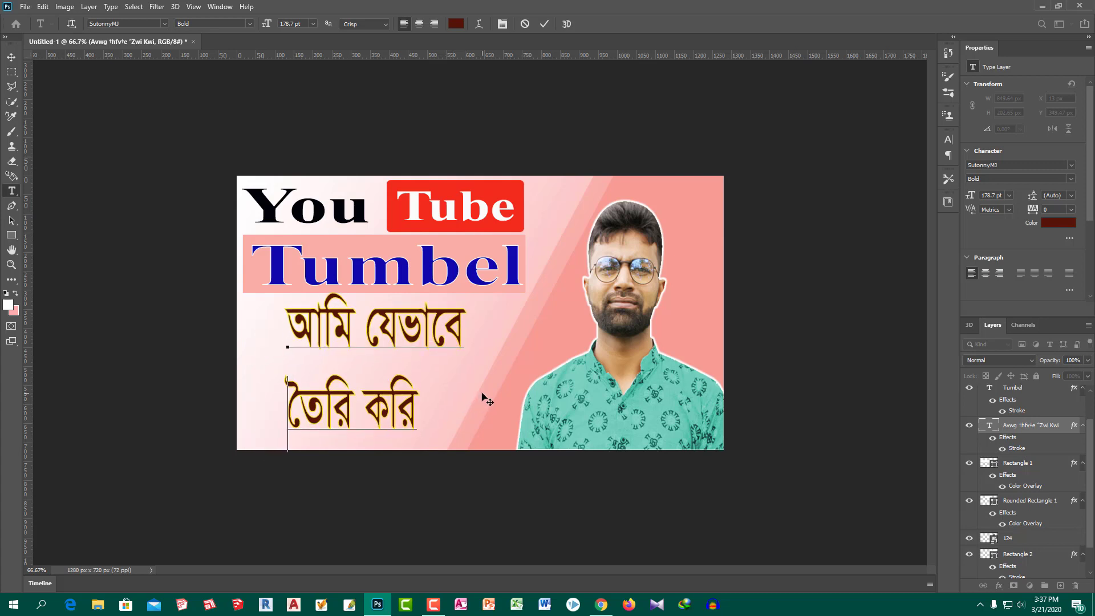
pyautogui.click(421, 404)
pyautogui.write('|')
# Finish editing the Bengali text and select the Bengali subtitle layer.
pyautogui.click(1046, 555)
pyautogui.scroll(-1, 1035, 522)
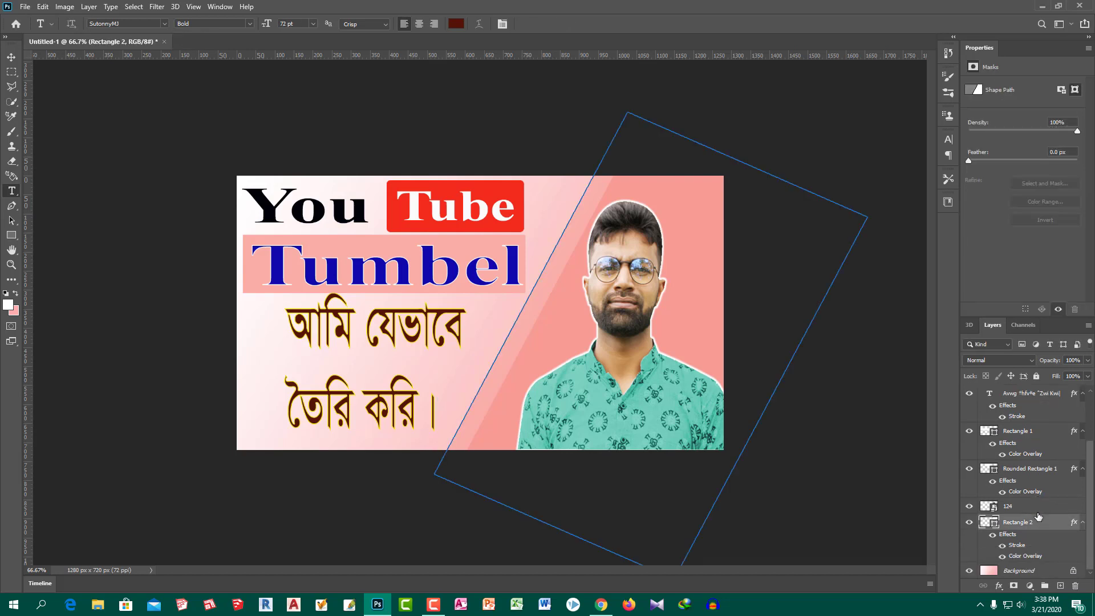
pyautogui.click(1036, 570)
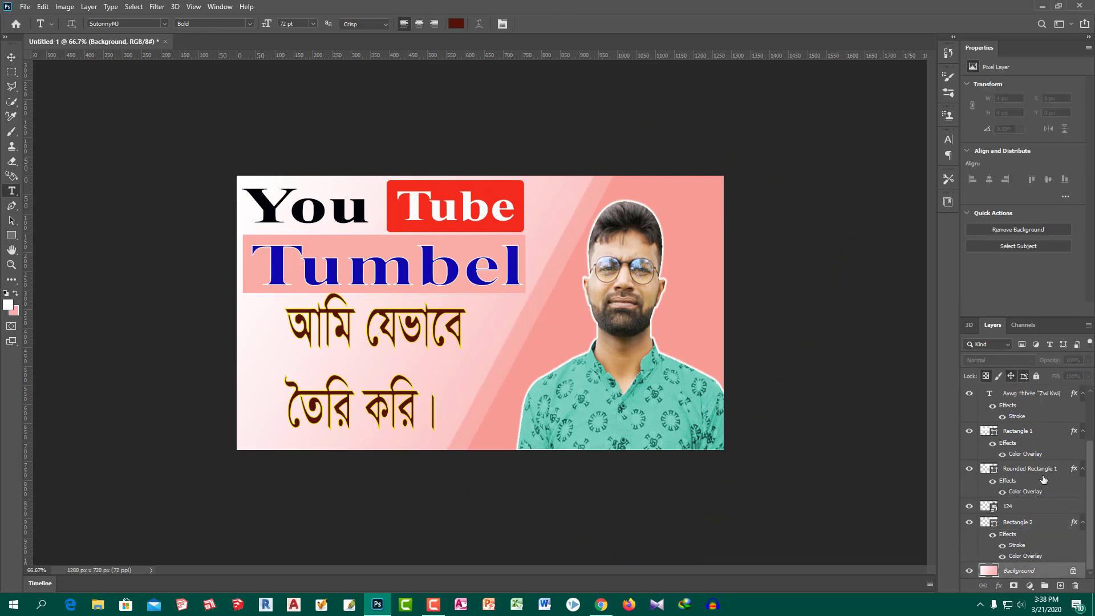
pyautogui.scroll(1, 1040, 455)
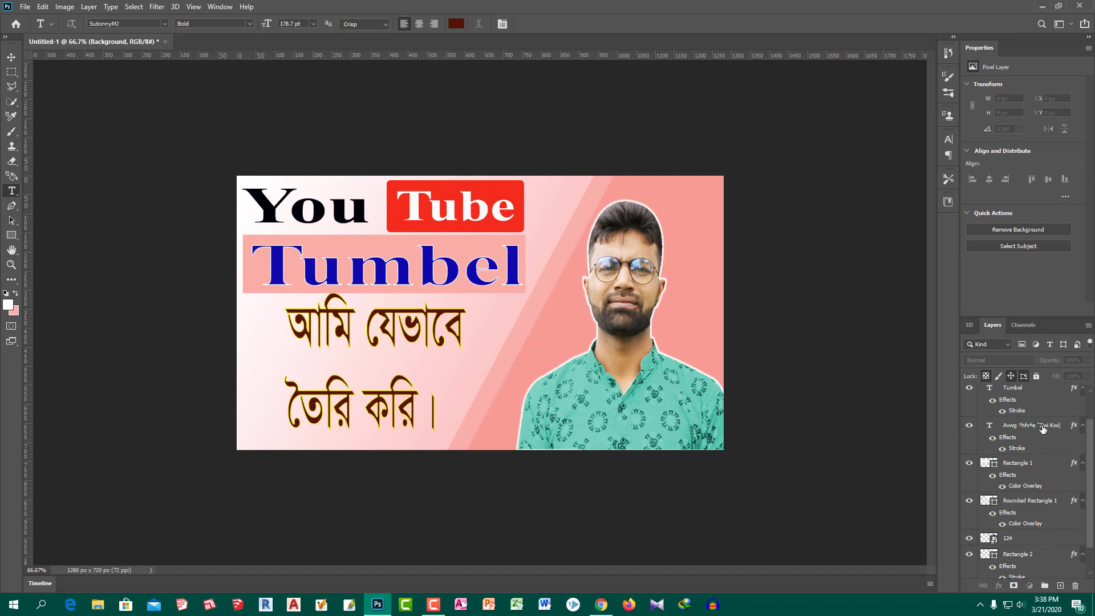
pyautogui.click(1043, 429)
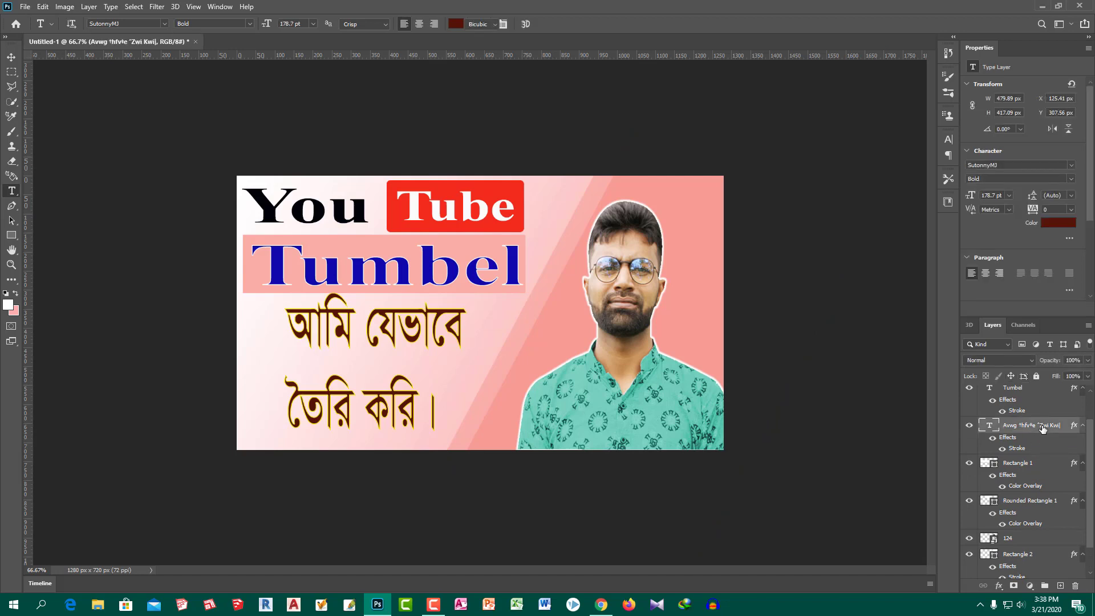
# Scale the two-line Bengali subtitle wider to about 820 × 412 px and commit.
pyautogui.hotkey('ctrl', 't')
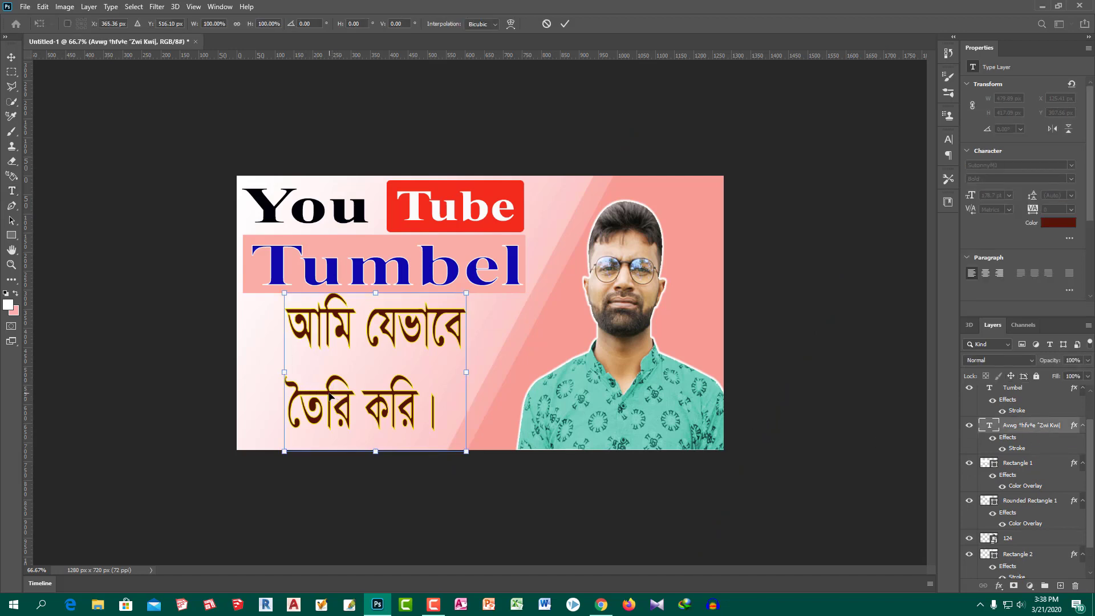
pyautogui.rightClick(330, 393)
pyautogui.click(365, 205)
pyautogui.moveTo(468, 292); pyautogui.dragTo(542, 293)
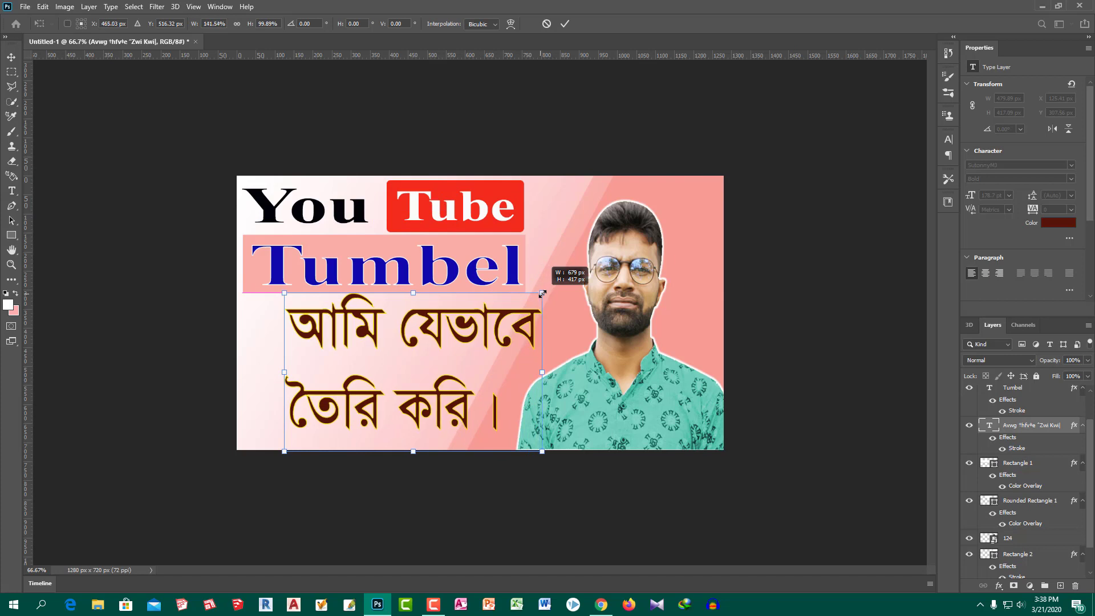
pyautogui.moveTo(284, 372); pyautogui.dragTo(249, 373)
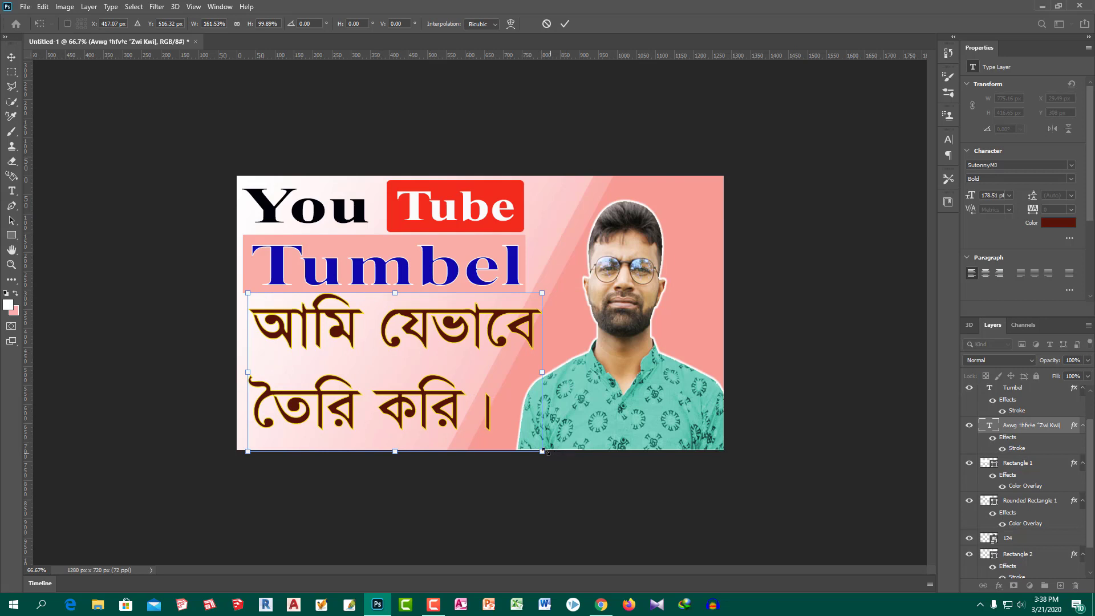
pyautogui.moveTo(542, 451); pyautogui.dragTo(558, 449)
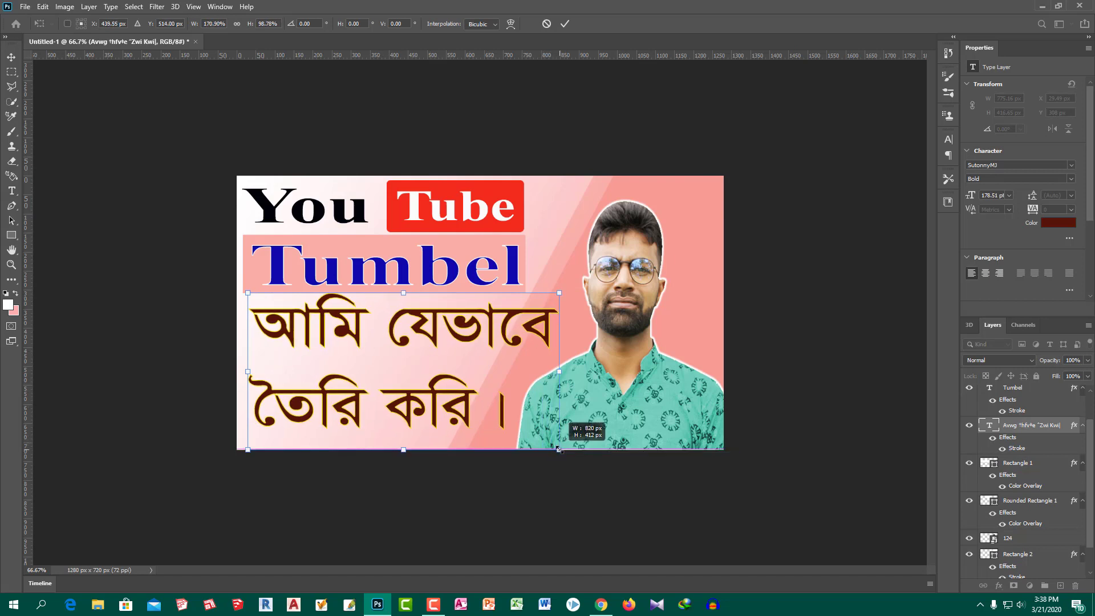
pyautogui.moveTo(558, 449); pyautogui.dragTo(558, 450)
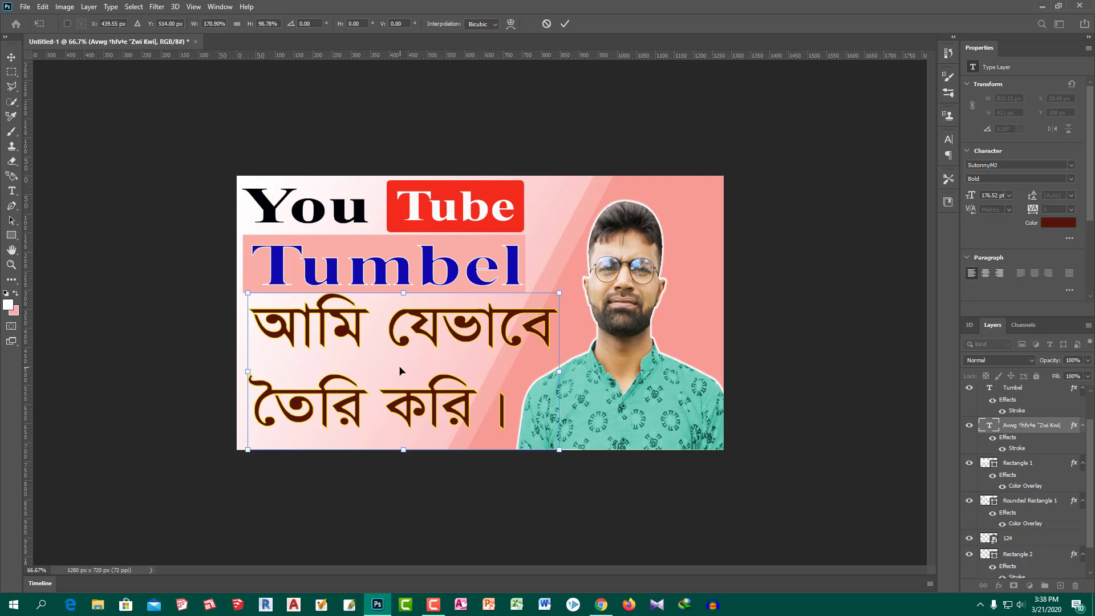
pyautogui.press('Return')
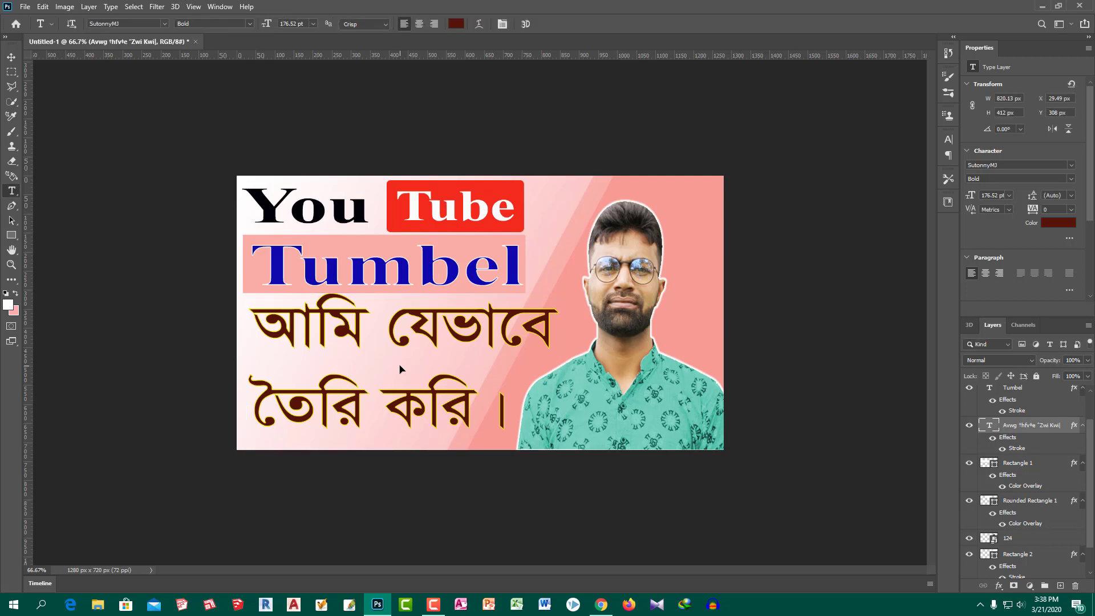
# Set the Bengali subtitle text colour to dark brownish maroon, hex 360d06.
pyautogui.click(1056, 224)
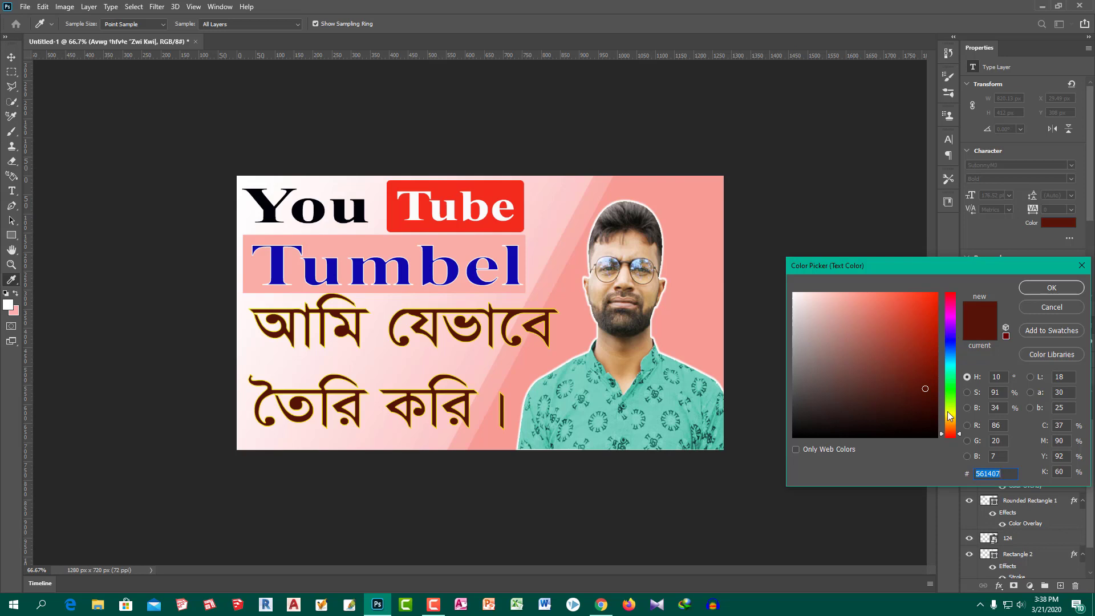
pyautogui.click(922, 407)
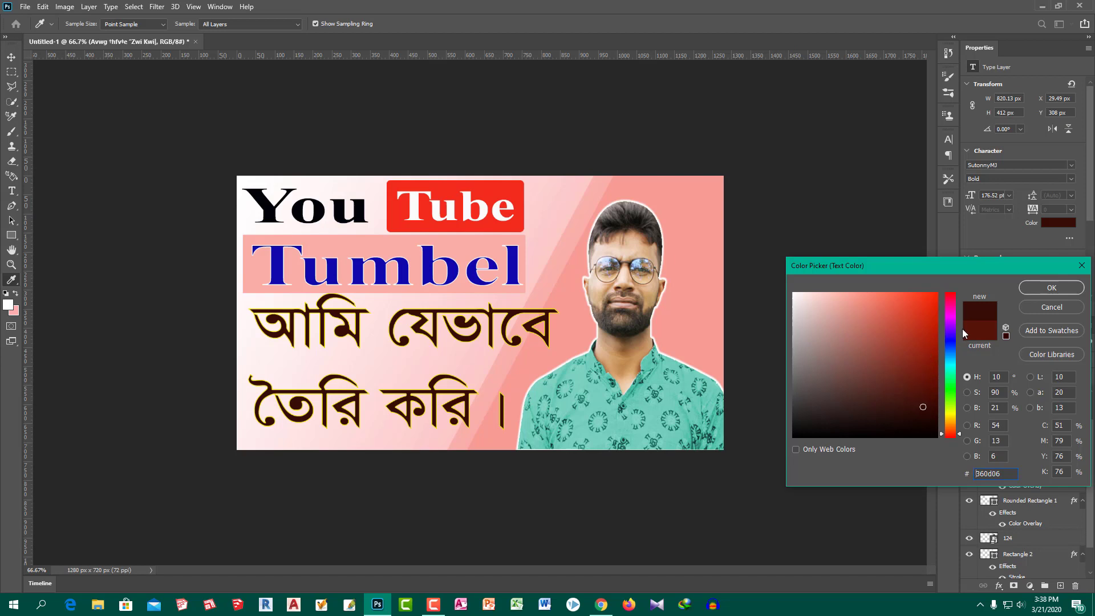
pyautogui.click(1063, 288)
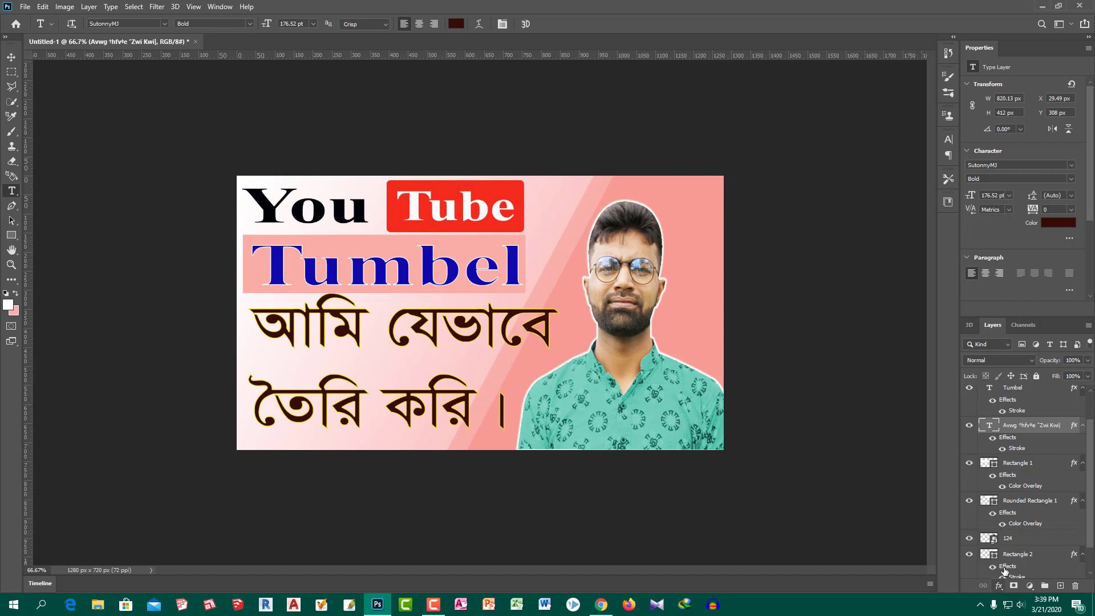
pyautogui.scroll(-1, 1040, 545)
pyautogui.scroll(1, 1040, 546)
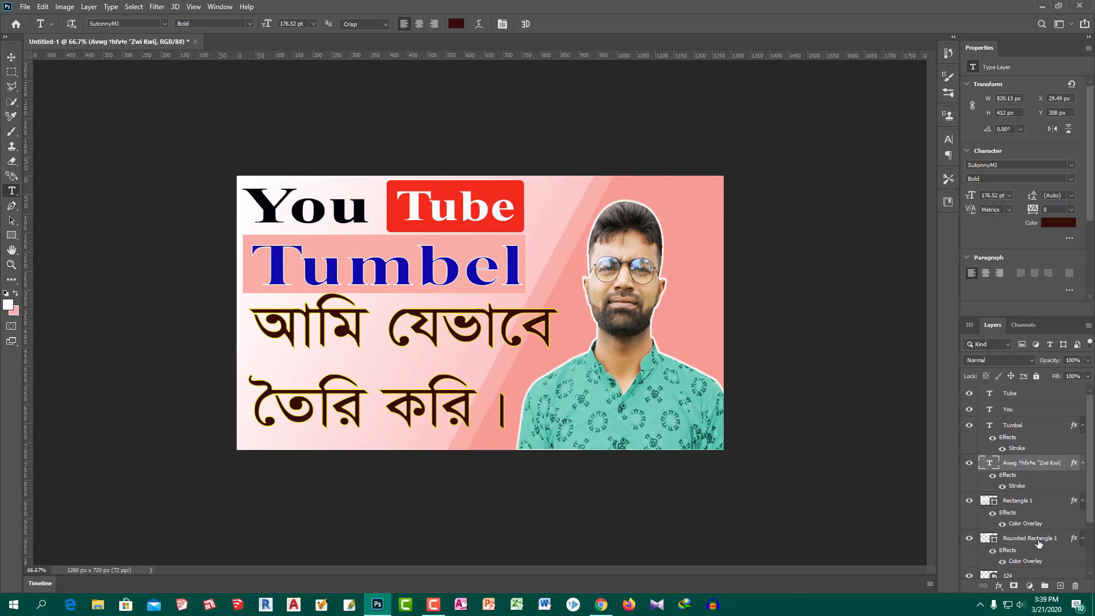
pyautogui.scroll(-1, 1047, 497)
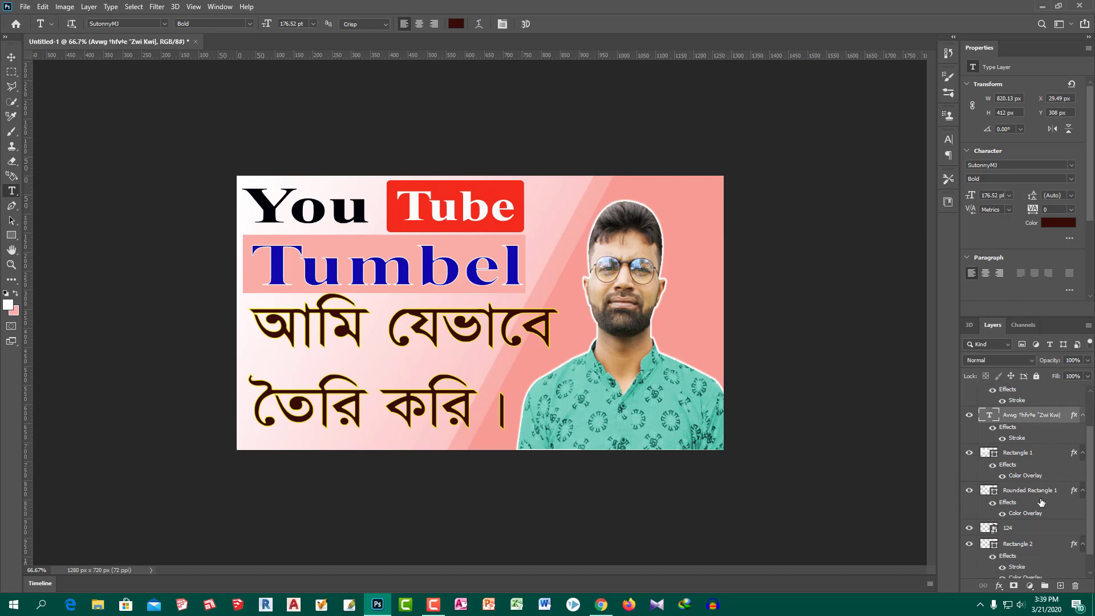
pyautogui.scroll(-1, 1040, 503)
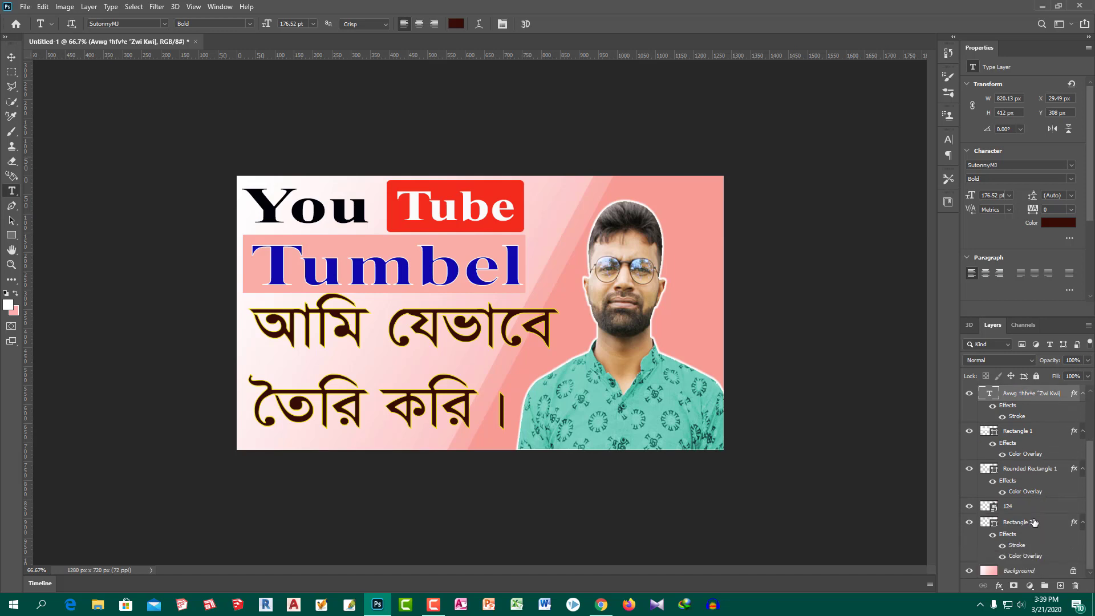
# Add a 2 px Stroke layer style to the portrait photo layer 124.
pyautogui.click(1038, 510)
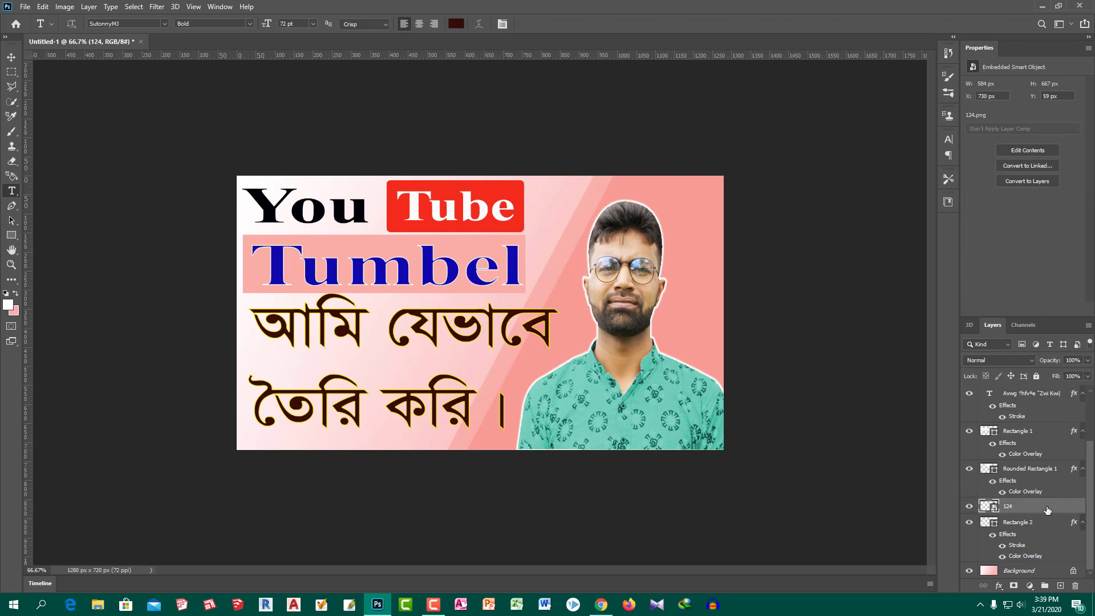
pyautogui.doubleClick(1043, 507)
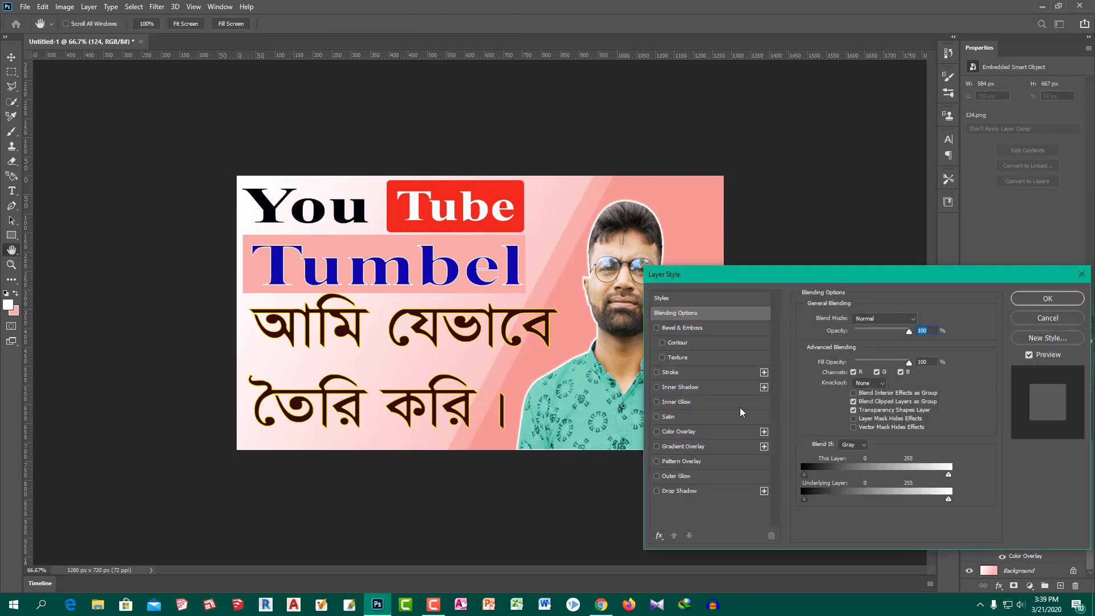
pyautogui.click(695, 373)
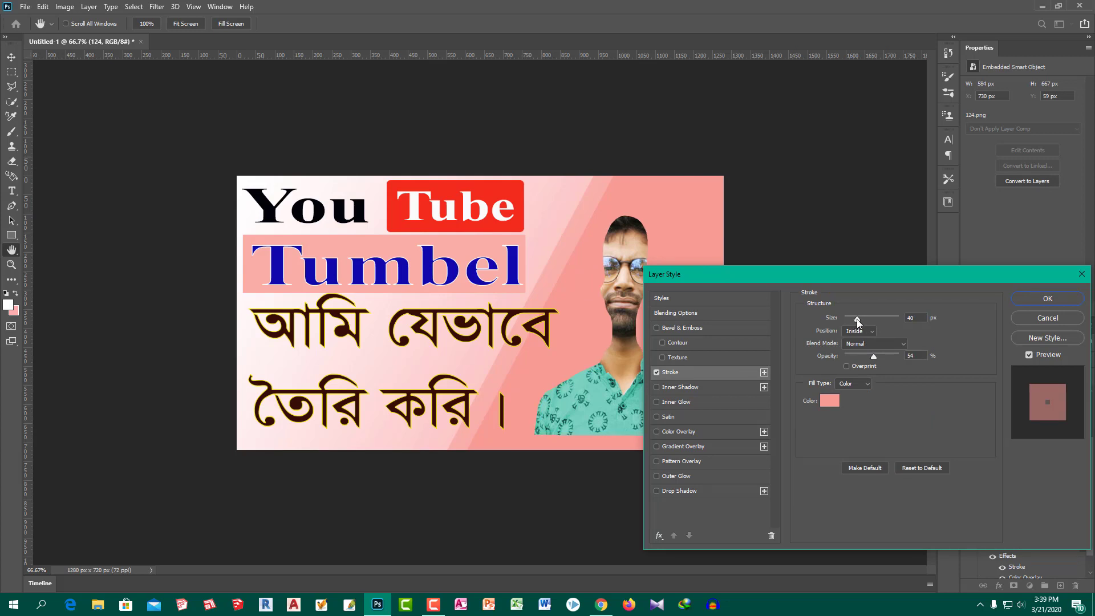
pyautogui.moveTo(858, 322); pyautogui.dragTo(845, 320)
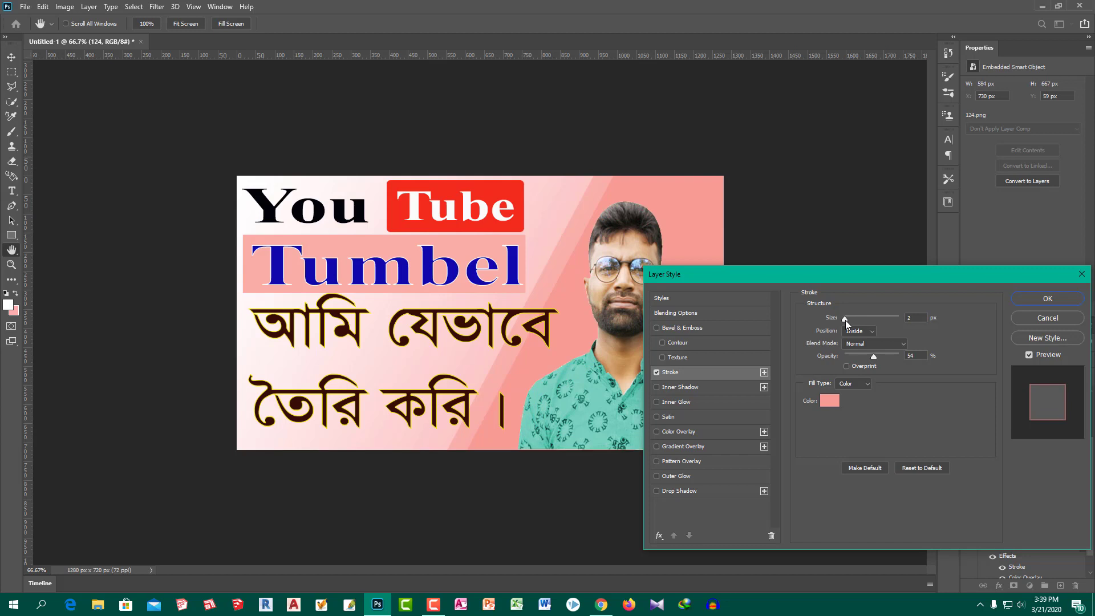
pyautogui.moveTo(845, 320); pyautogui.dragTo(844, 320)
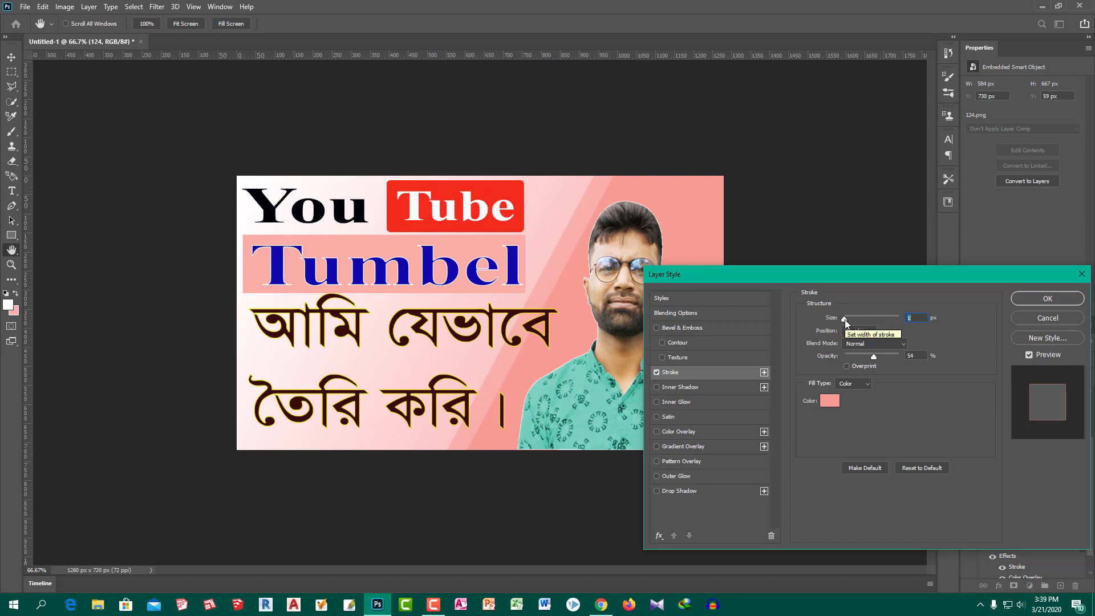
pyautogui.write('2')
pyautogui.click(1082, 274)
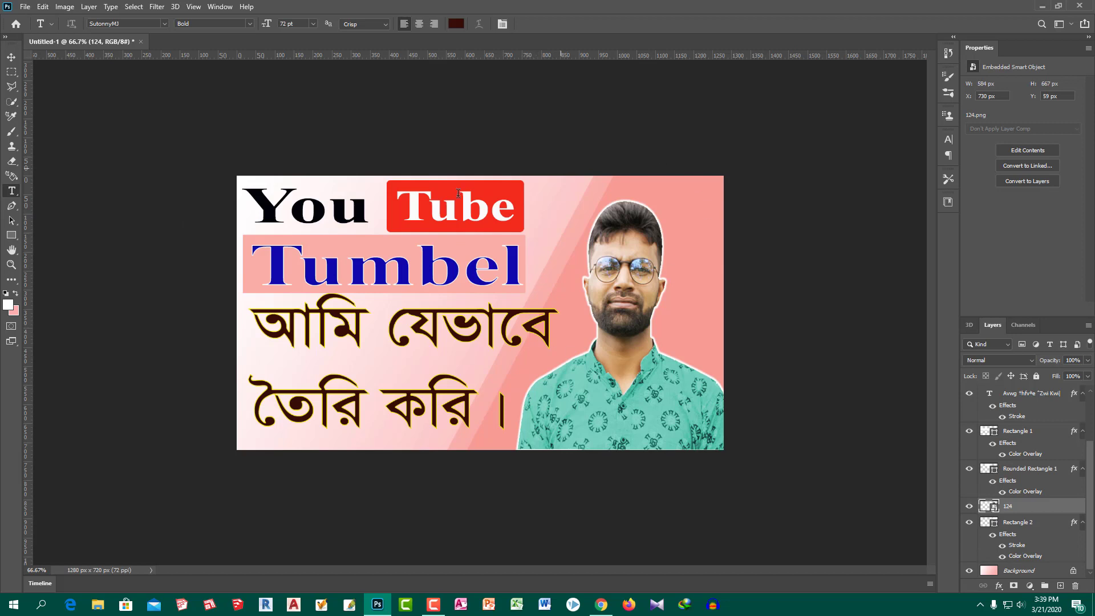
# Save the thumbnail to the Desktop as JPEG 'youtube Thumbel' at quality 12.
pyautogui.click(22, 7)
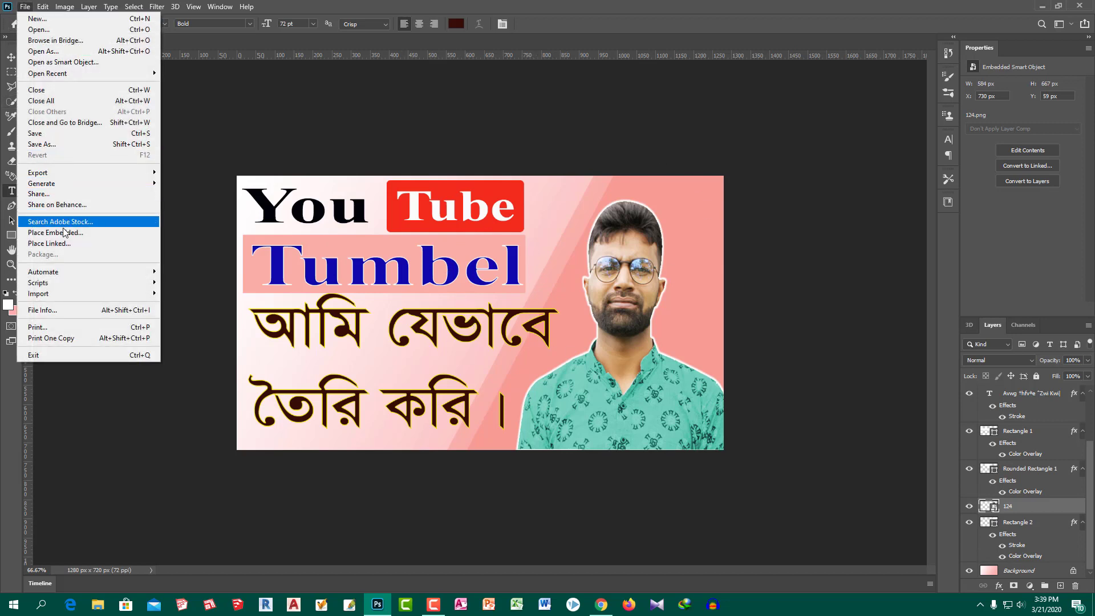
pyautogui.click(54, 134)
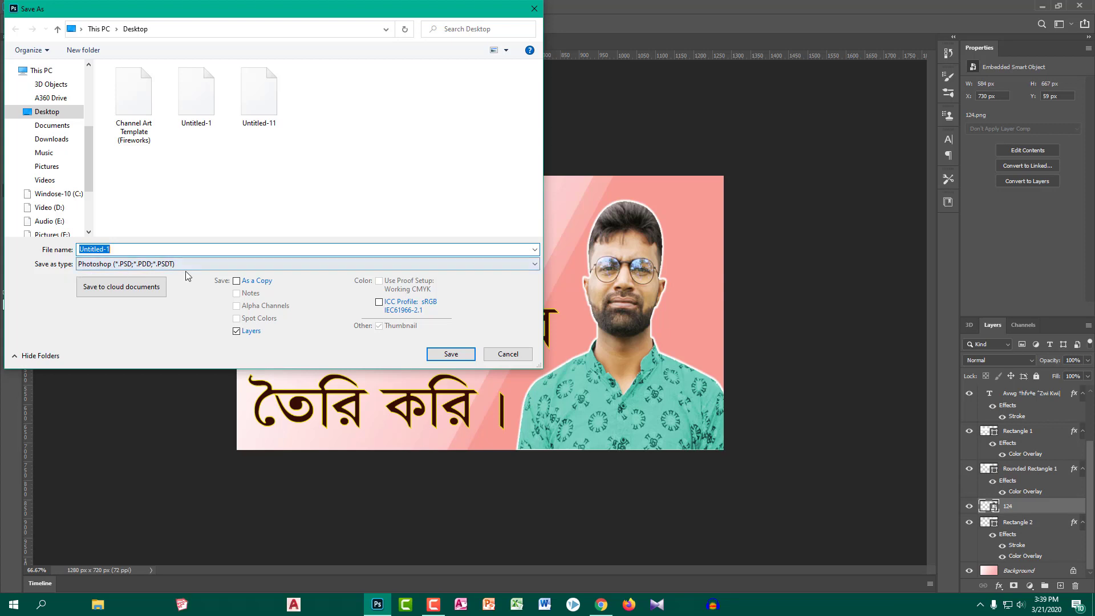
pyautogui.click(190, 265)
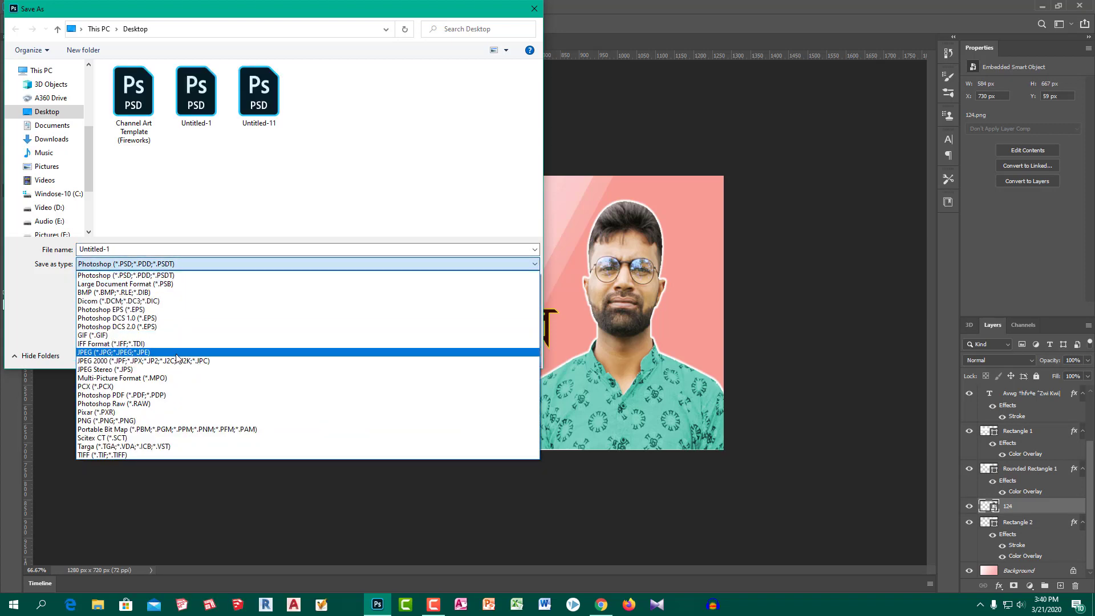
pyautogui.click(176, 354)
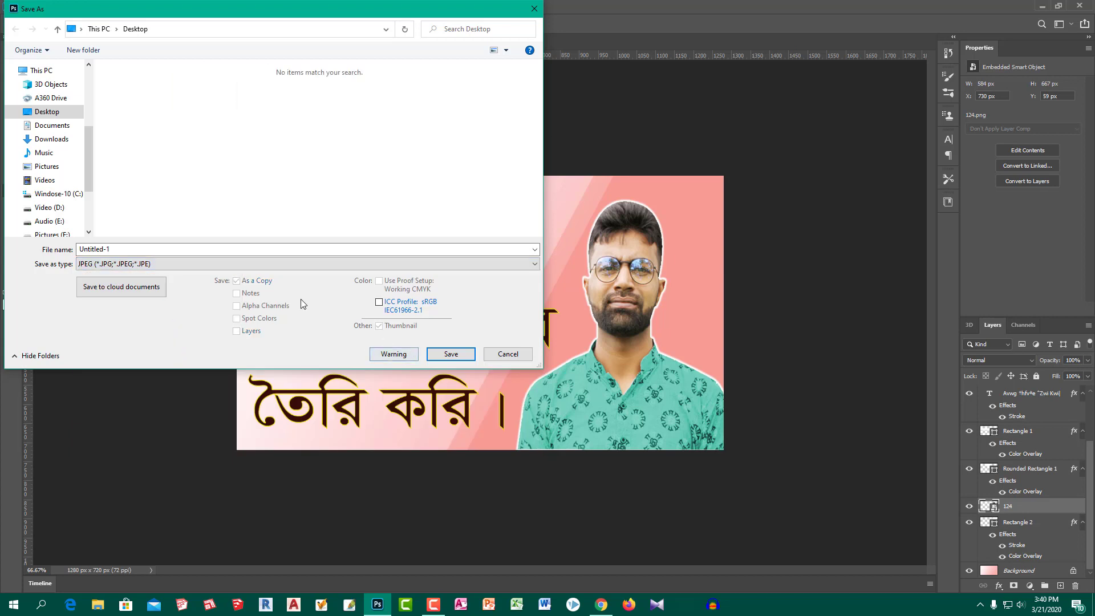
pyautogui.click(222, 246)
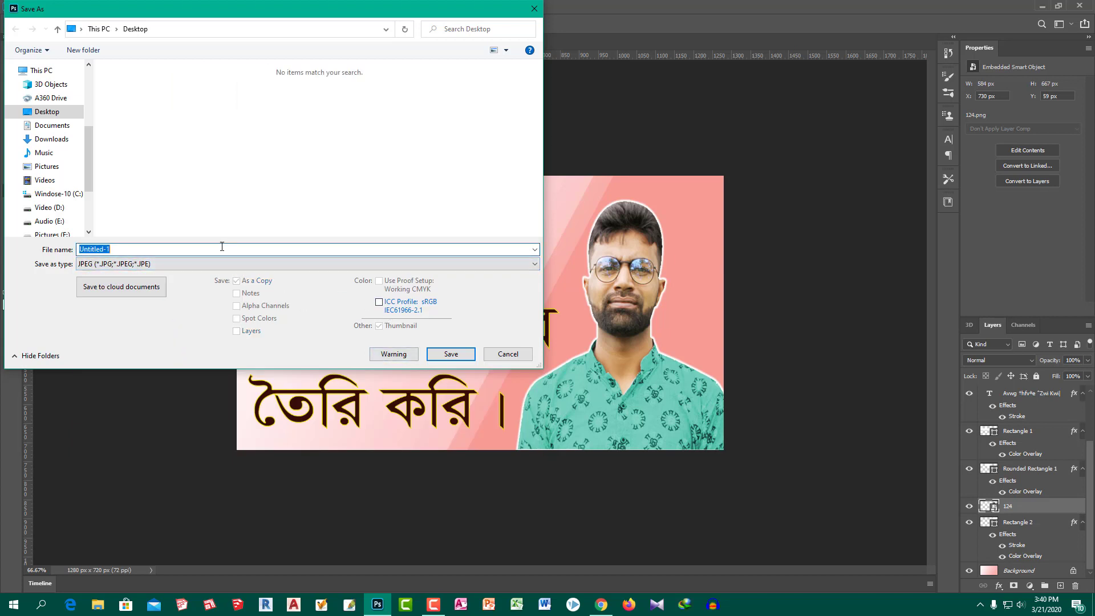
pyautogui.write('P')
pyautogui.press('BackSpace')
pyautogui.press('BackSpace')
pyautogui.write('youtube')
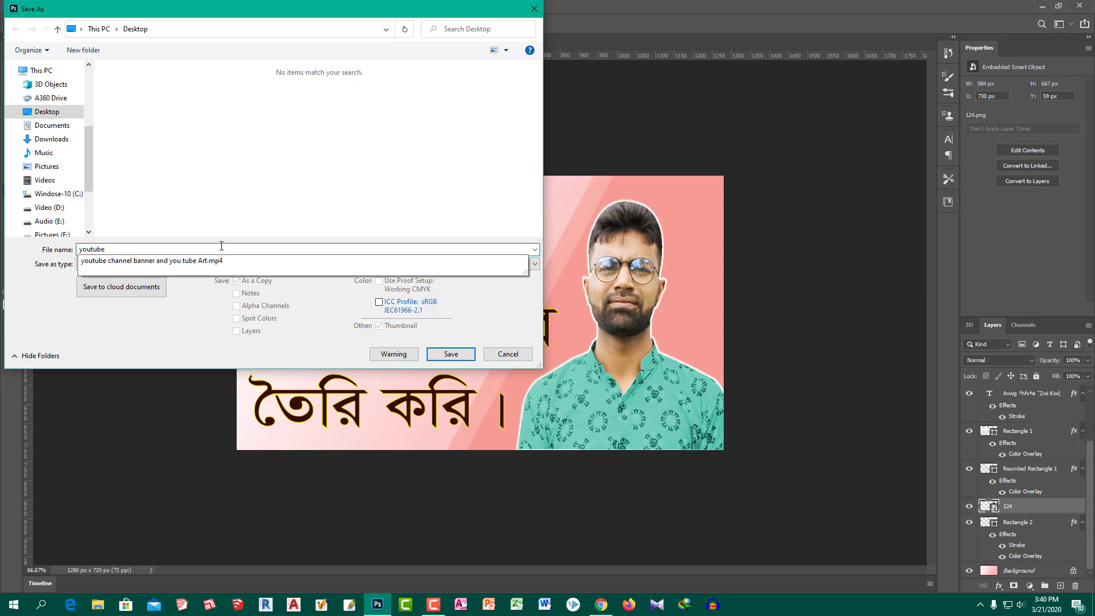
pyautogui.write('Thumbel')
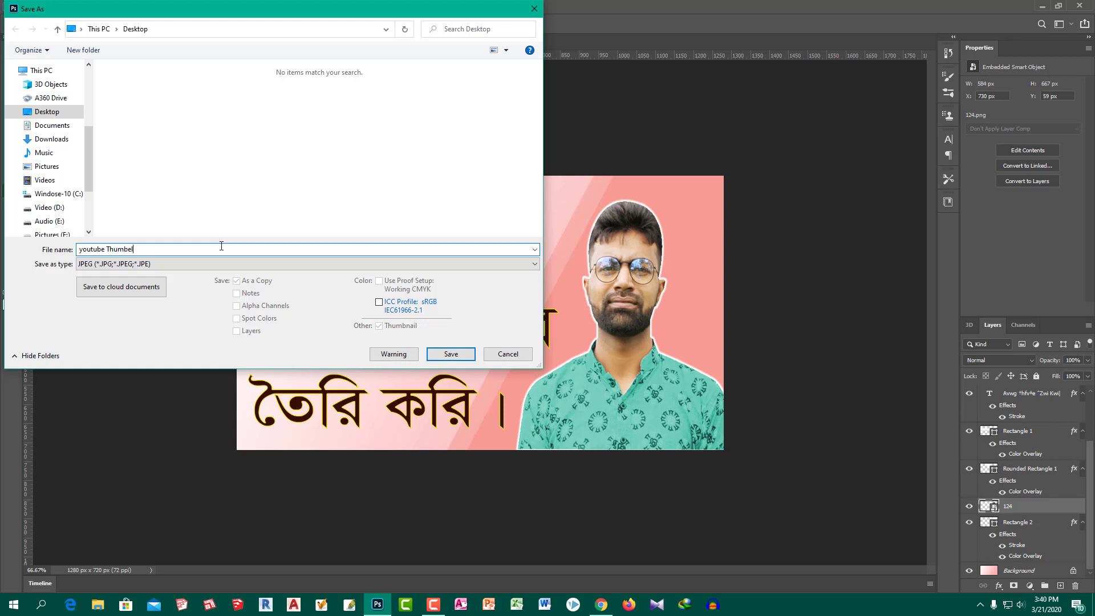
pyautogui.click(463, 354)
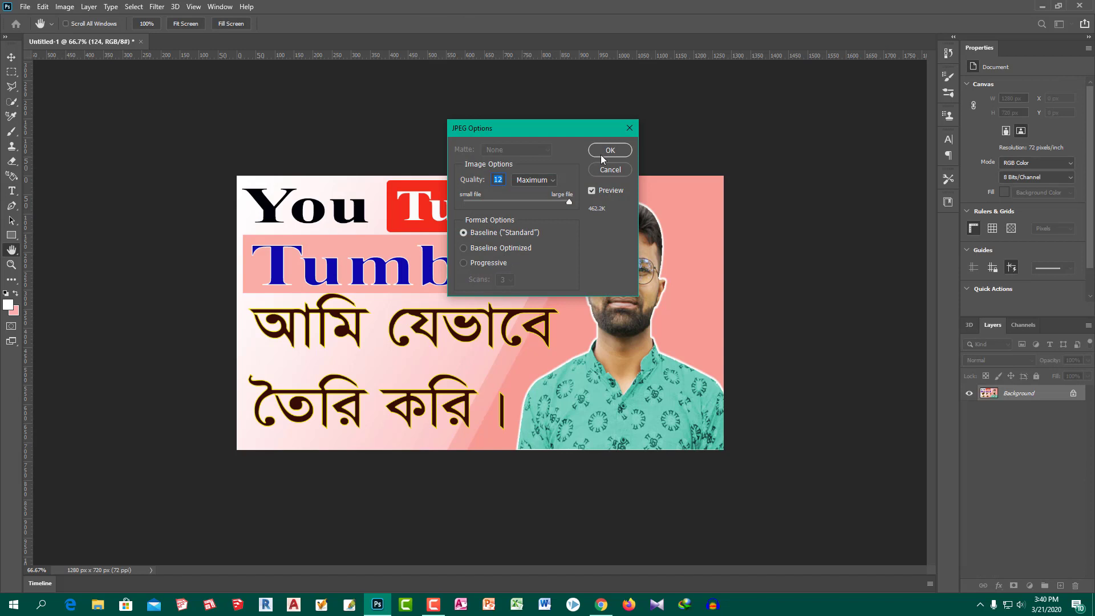
pyautogui.click(615, 170)
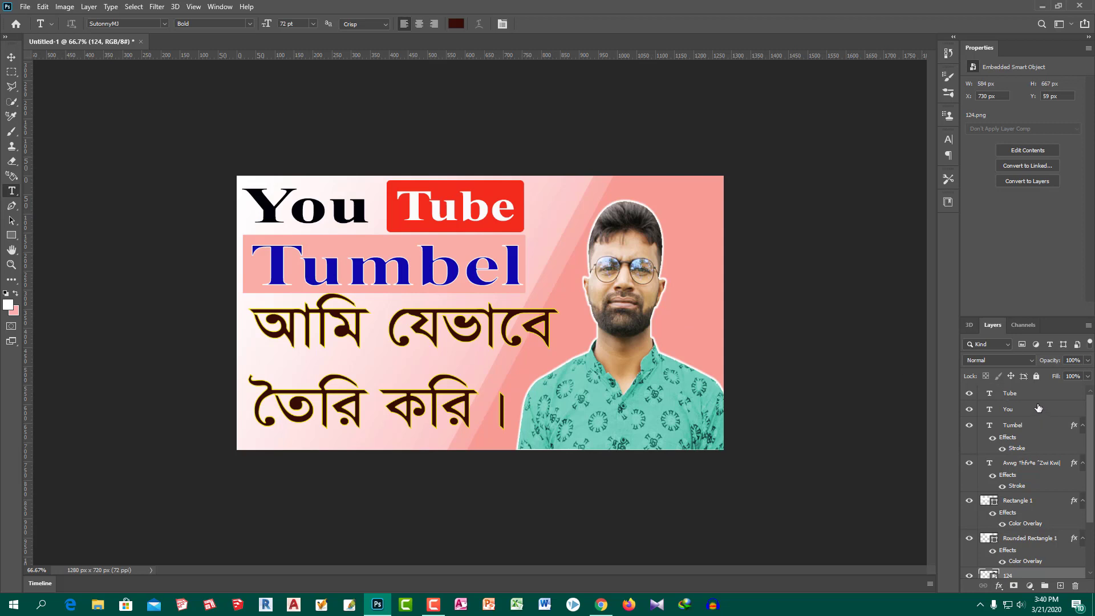
# Insert 'h' into the blue title word so Tumbel reads Thumbel, and commit.
pyautogui.click(1036, 432)
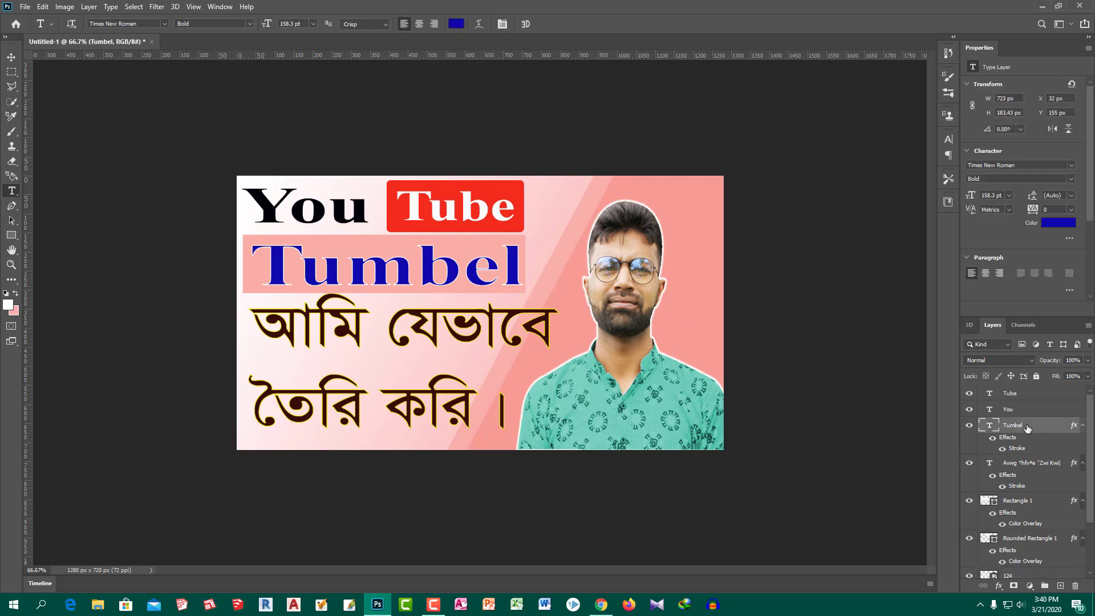
pyautogui.click(305, 267)
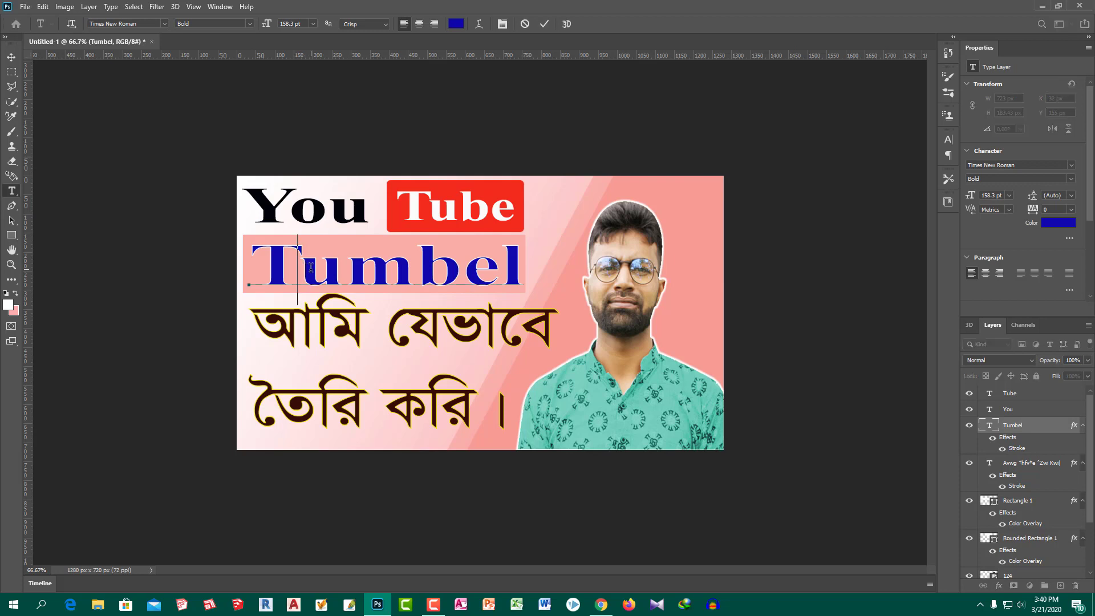
pyautogui.write('h')
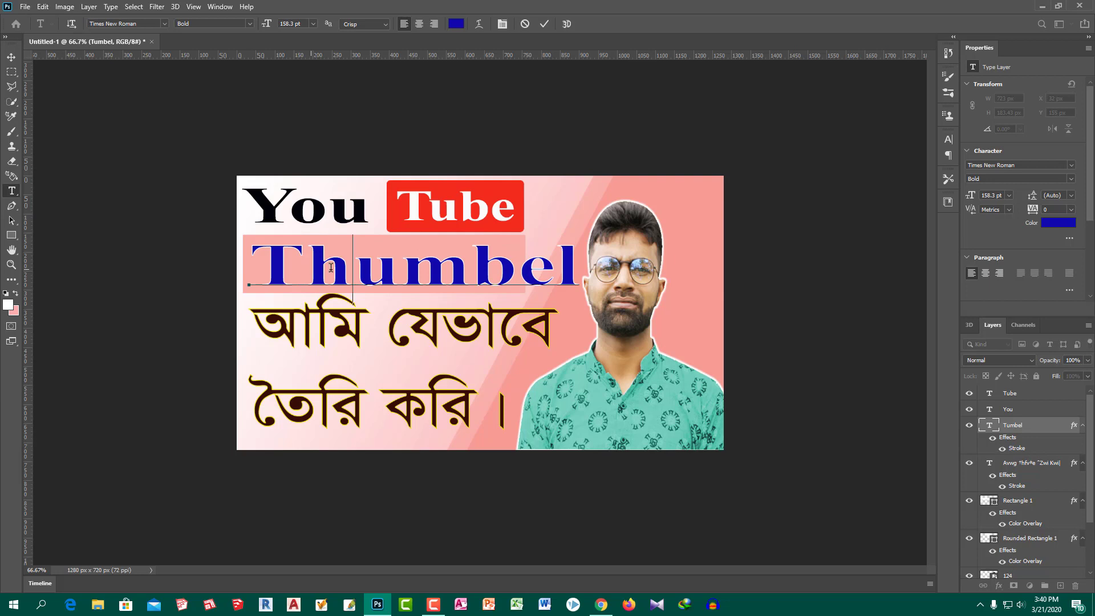
pyautogui.scroll(-1, 1030, 481)
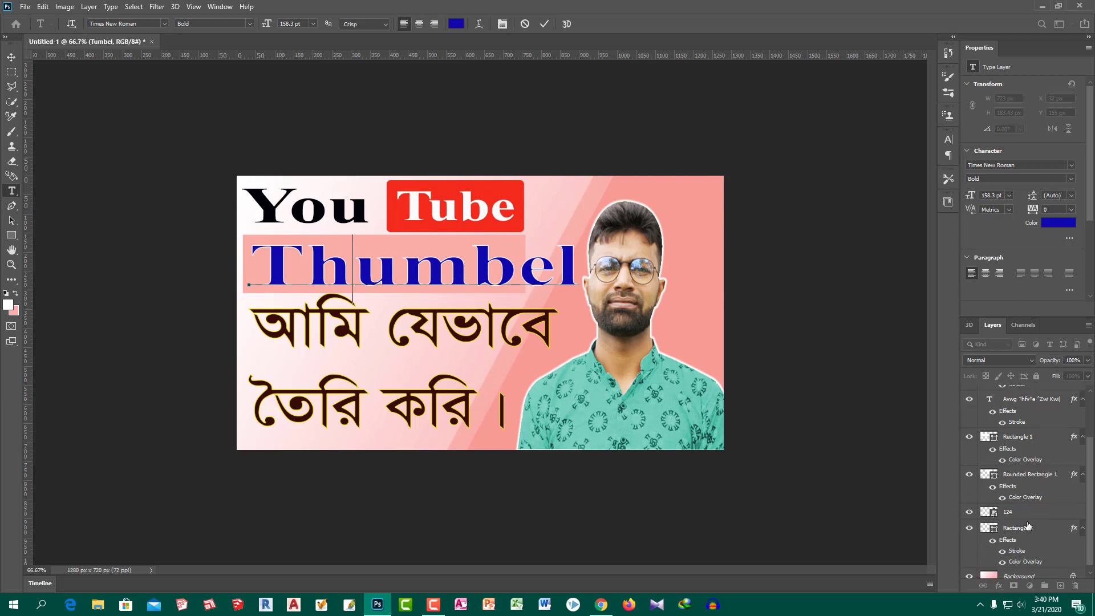
pyautogui.scroll(-1, 1035, 541)
pyautogui.hotkey('ctrl', 'Return')
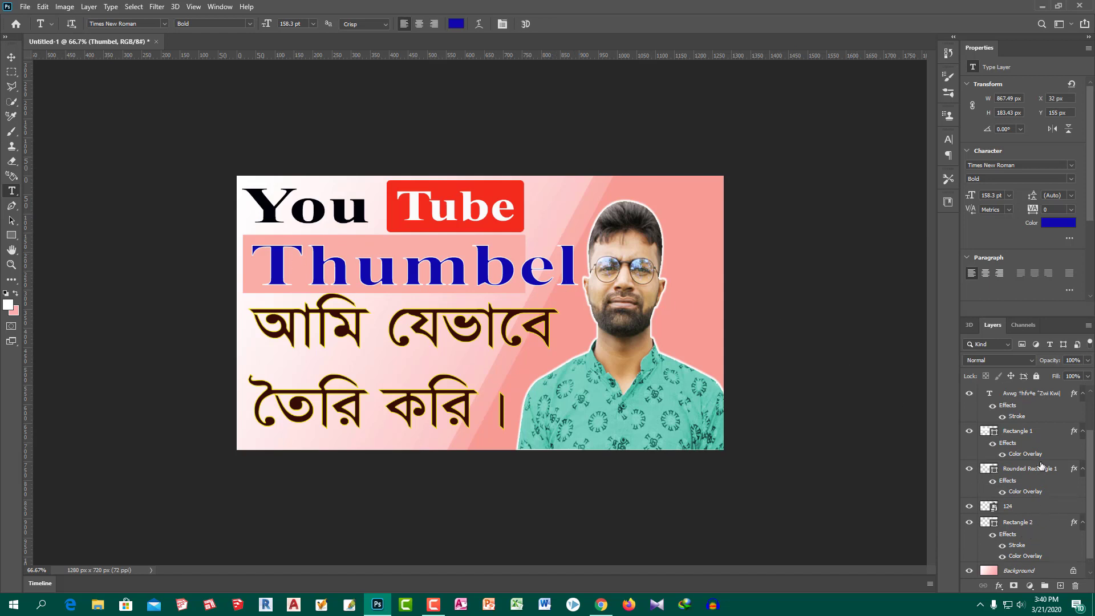
pyautogui.scroll(1, 1044, 464)
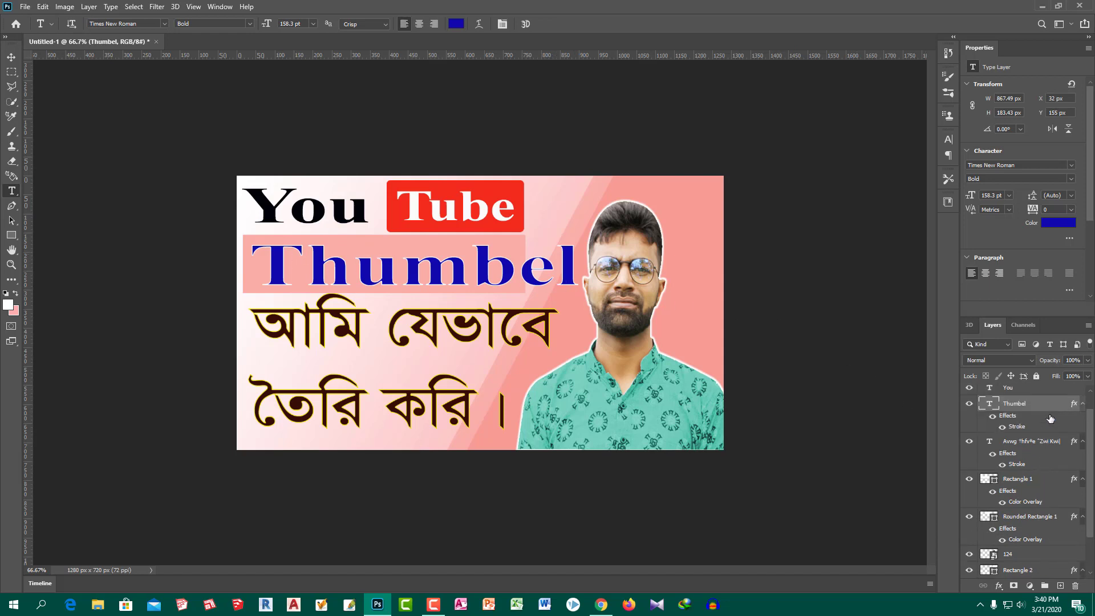
pyautogui.hotkey('ctrl', 't')
# Scale the Thumbel title down to 723 × 173 px, nudge it left, and pick colour 01010d.
pyautogui.moveTo(579, 306); pyautogui.dragTo(522, 301)
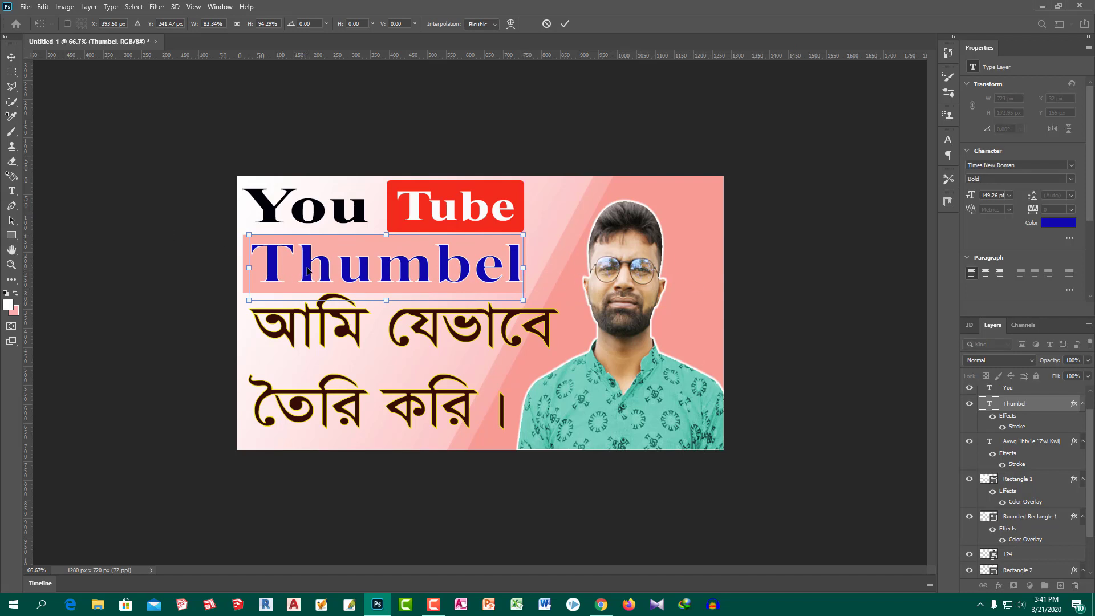
pyautogui.moveTo(307, 271); pyautogui.dragTo(303, 272)
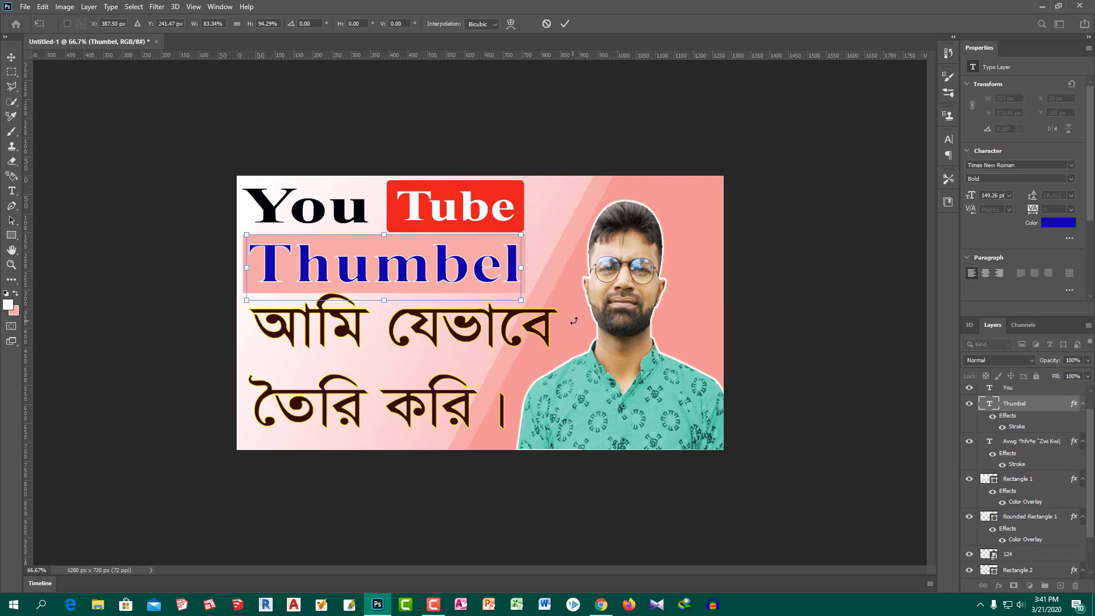
pyautogui.press('Return')
pyautogui.click(1055, 224)
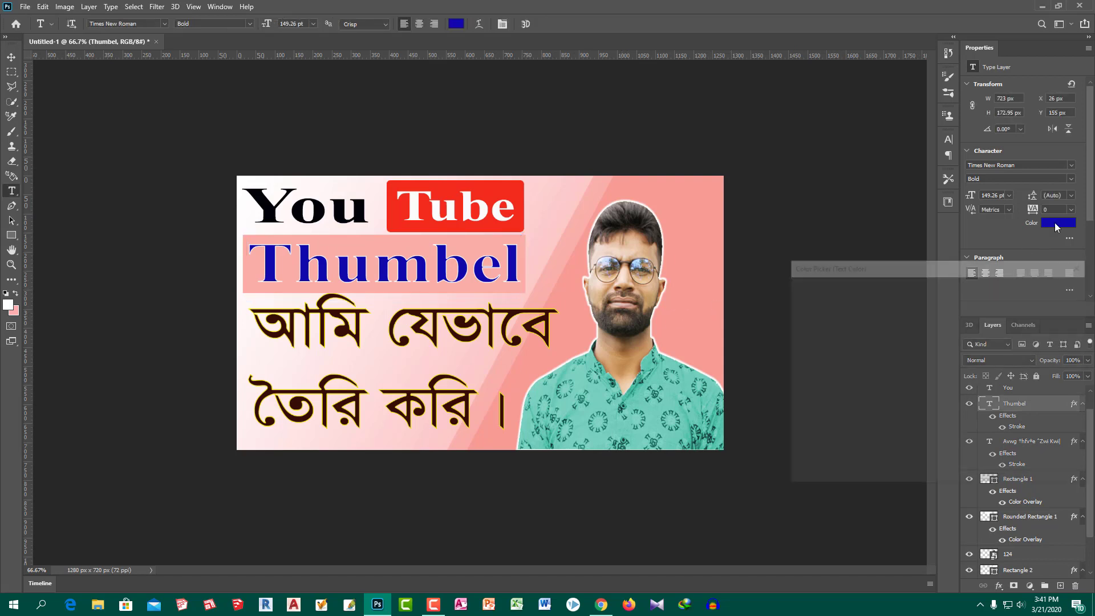
pyautogui.click(932, 431)
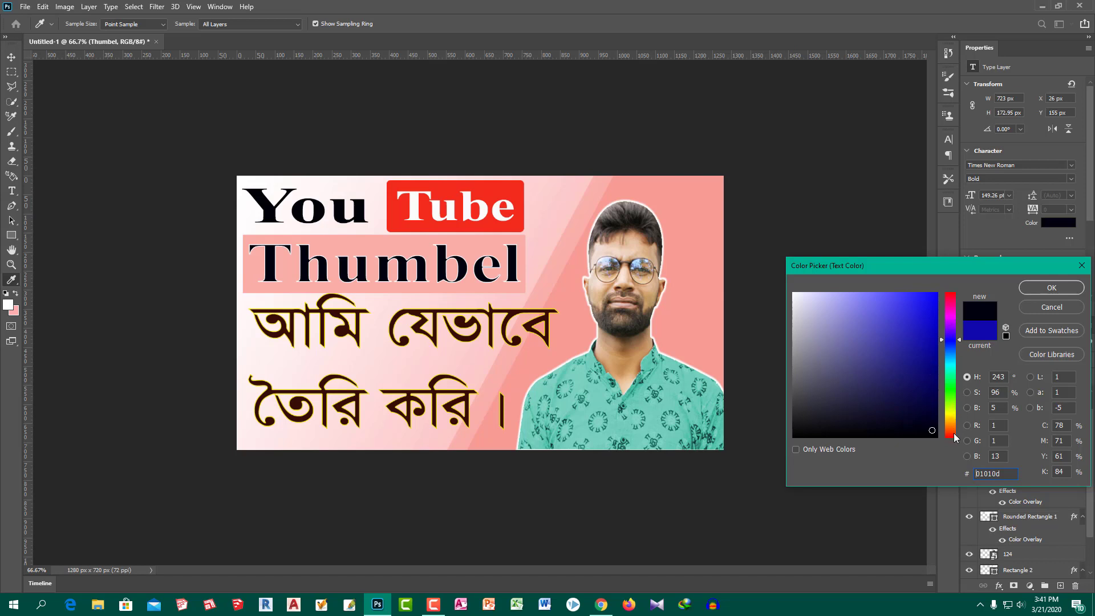
# Try several red shades, then settle on dark red #81060b for the Thumbel heading.
pyautogui.click(950, 295)
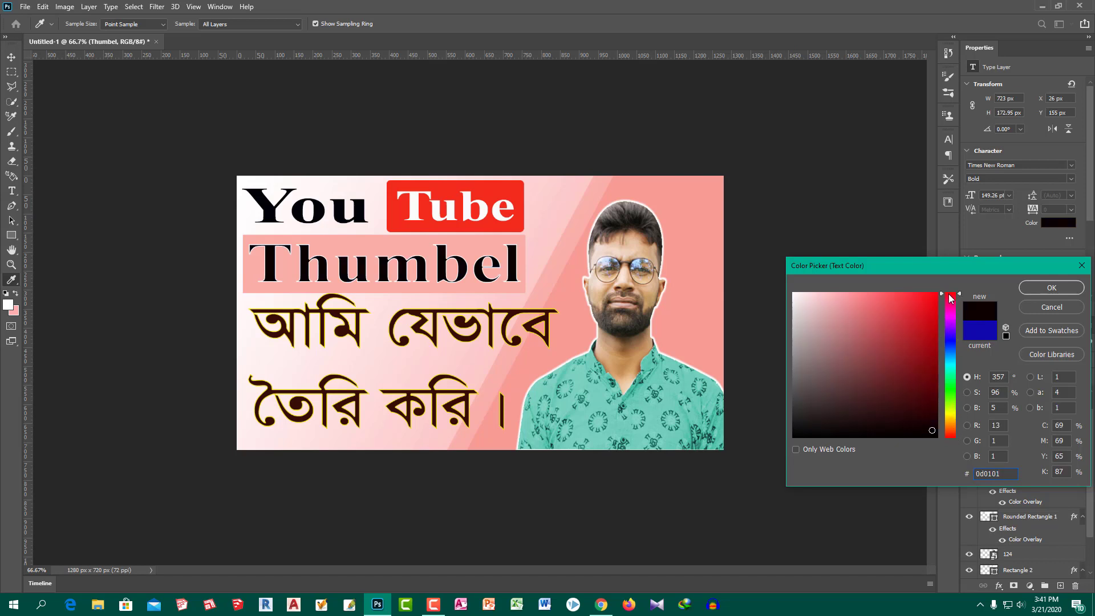
pyautogui.click(926, 333)
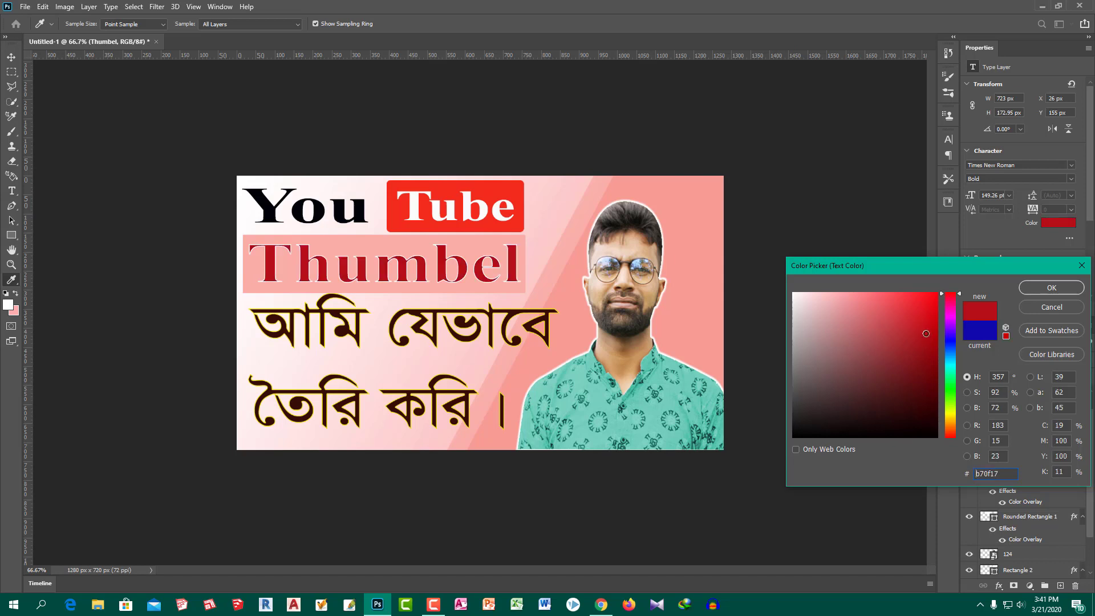
pyautogui.click(931, 306)
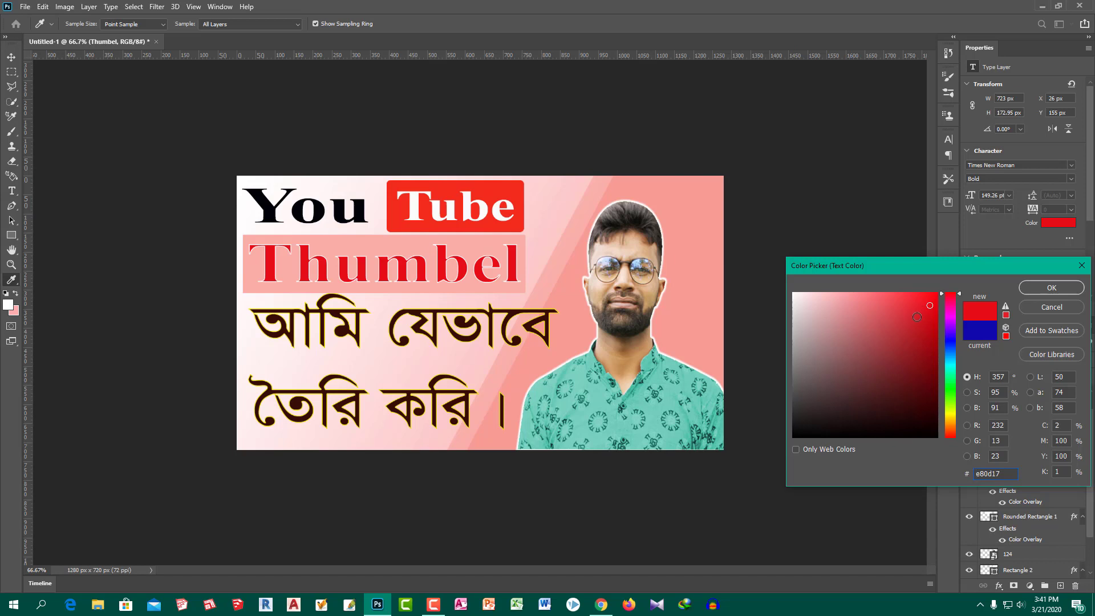
pyautogui.click(907, 298)
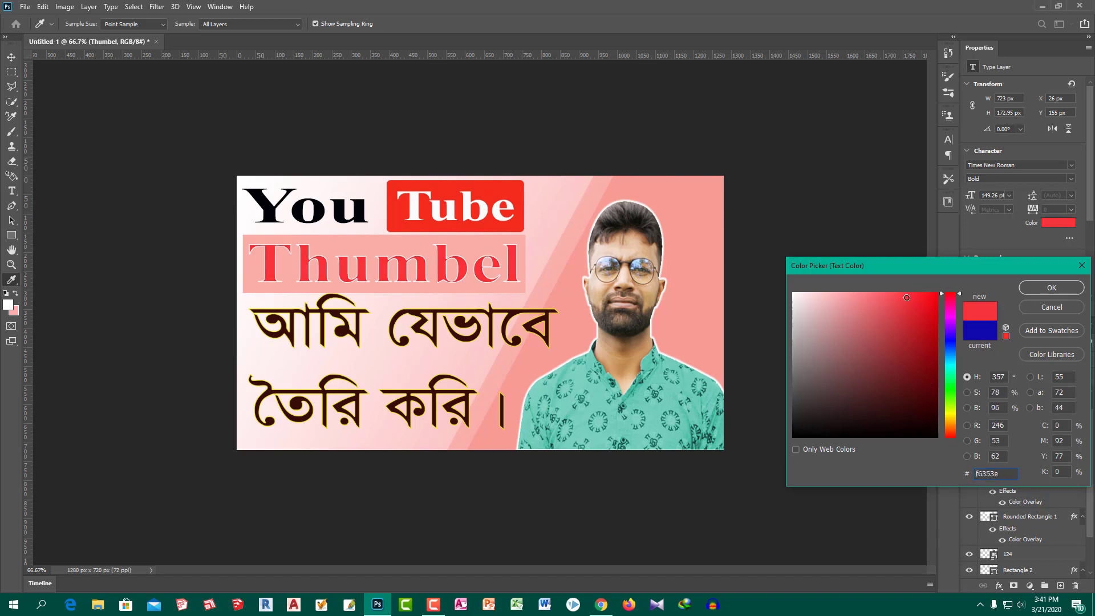
pyautogui.click(919, 359)
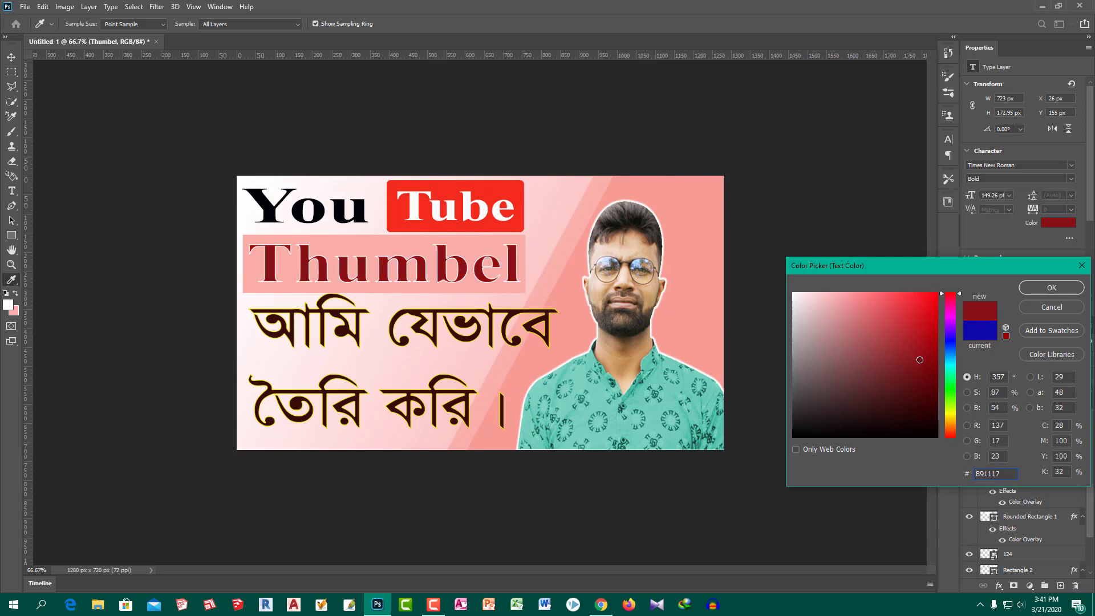
pyautogui.click(931, 364)
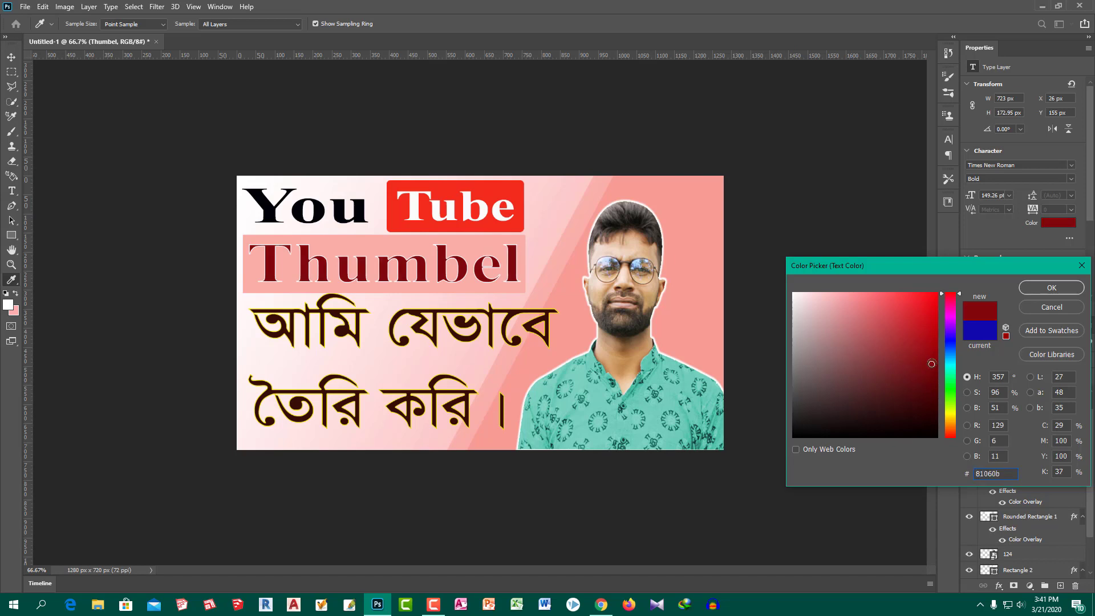
pyautogui.click(1050, 288)
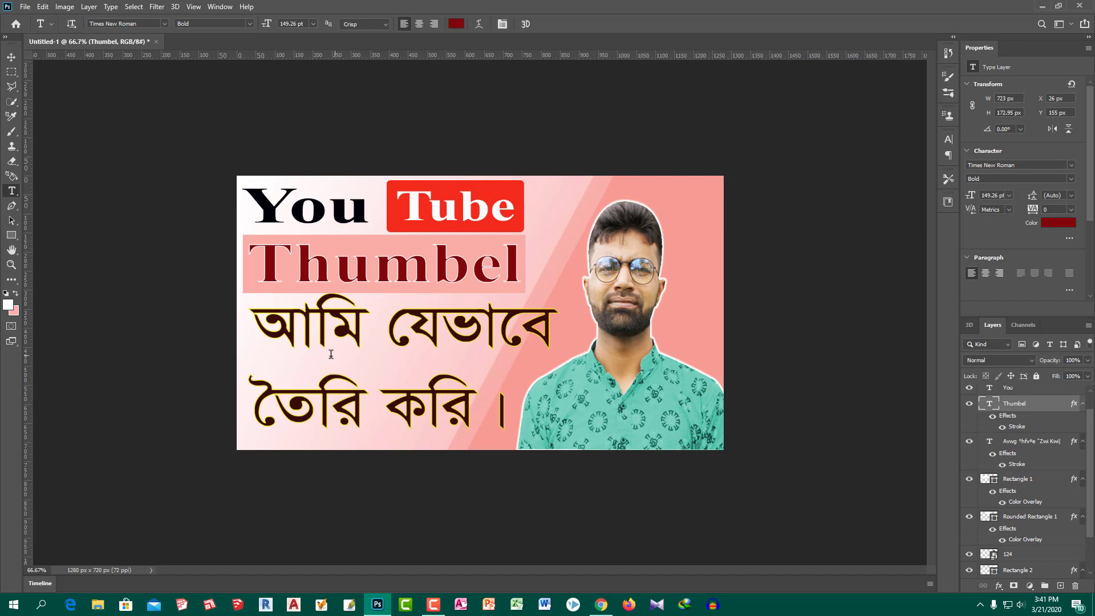
# Select the Bengali text layer, review its stroke layer style, and bring up its text colour swatch.
pyautogui.click(1054, 444)
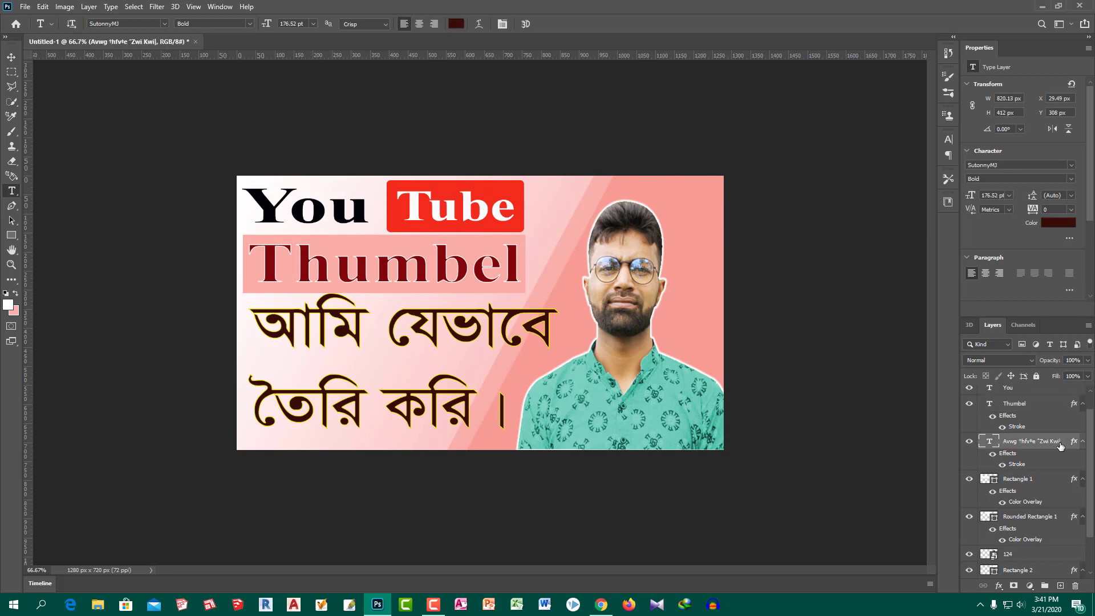
pyautogui.doubleClick(1064, 443)
pyautogui.press('Return')
pyautogui.doubleClick(1064, 448)
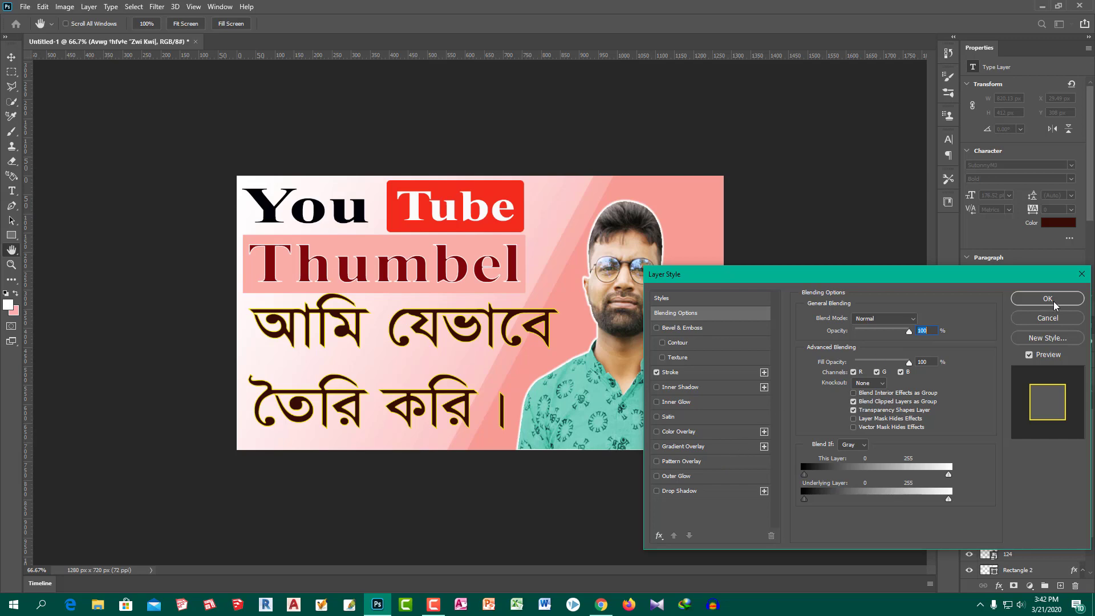
pyautogui.click(1060, 222)
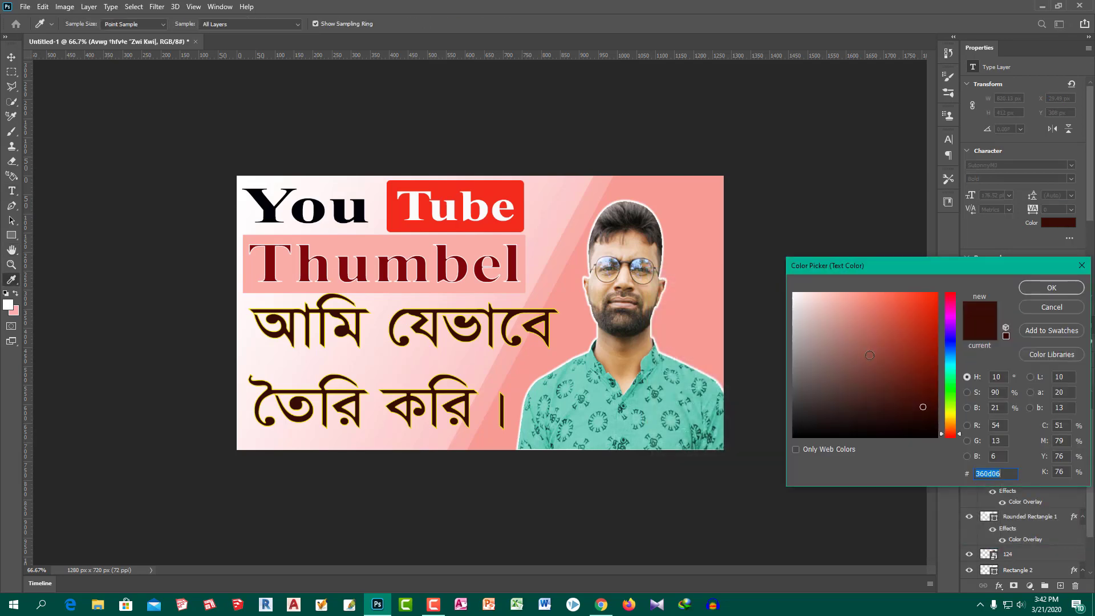
# Try blue and magenta shades, then settle on navy blue #0b08a0 for the Bengali text.
pyautogui.click(950, 343)
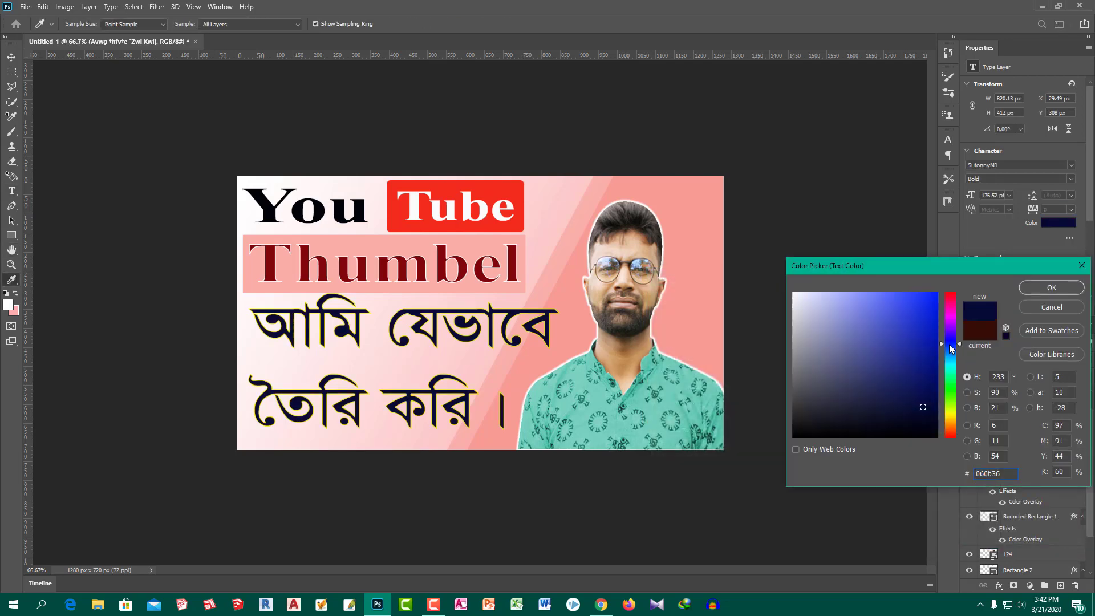
pyautogui.click(926, 358)
pyautogui.moveTo(926, 358); pyautogui.dragTo(932, 310)
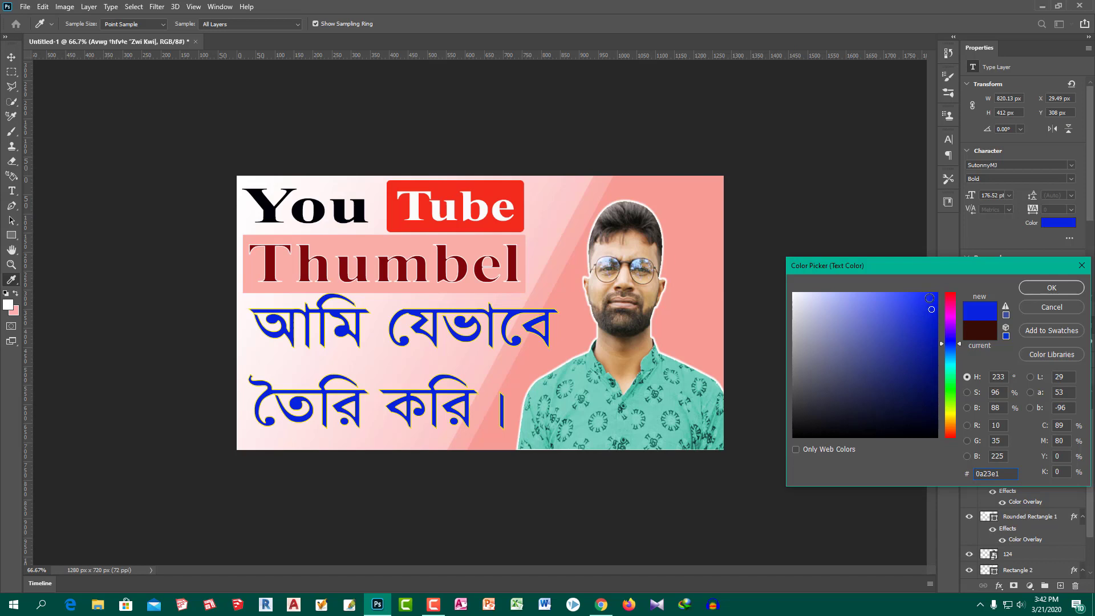
pyautogui.click(931, 298)
pyautogui.moveTo(931, 298); pyautogui.dragTo(928, 334)
pyautogui.click(951, 315)
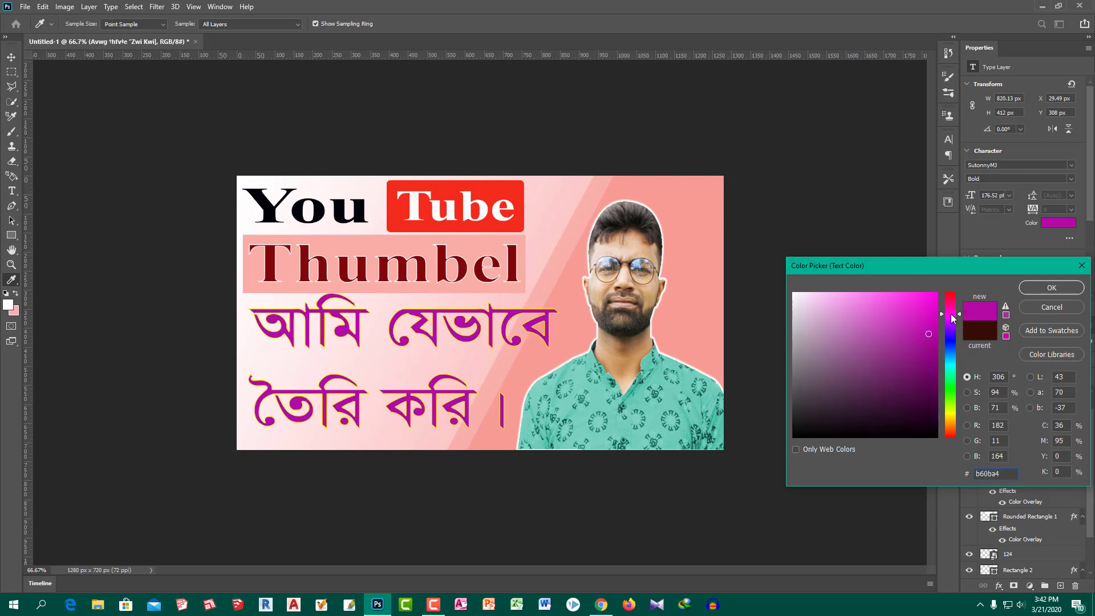
pyautogui.click(933, 367)
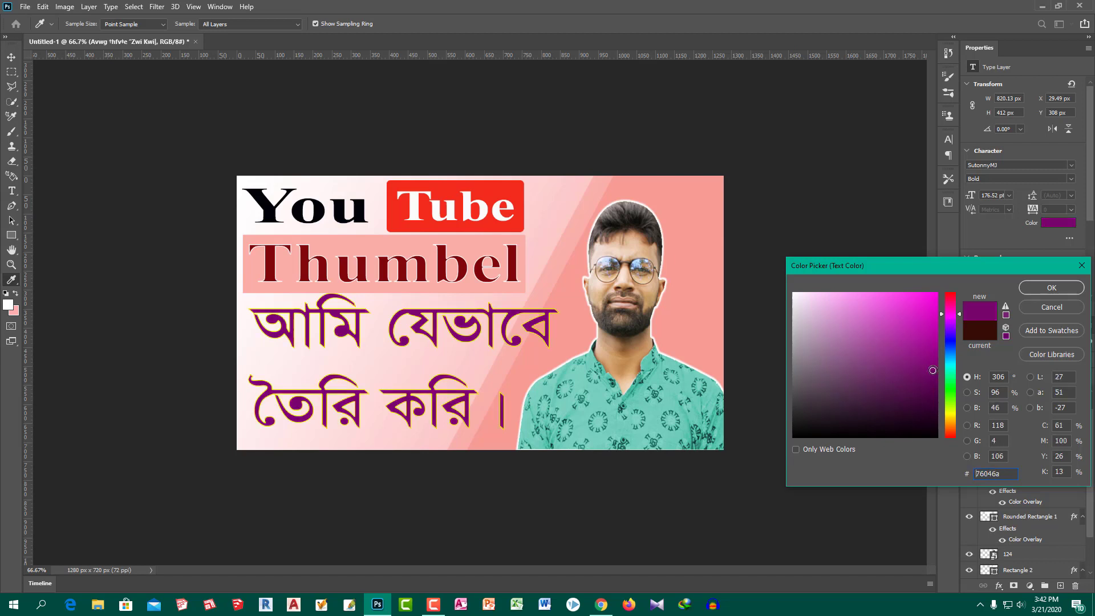
pyautogui.click(930, 298)
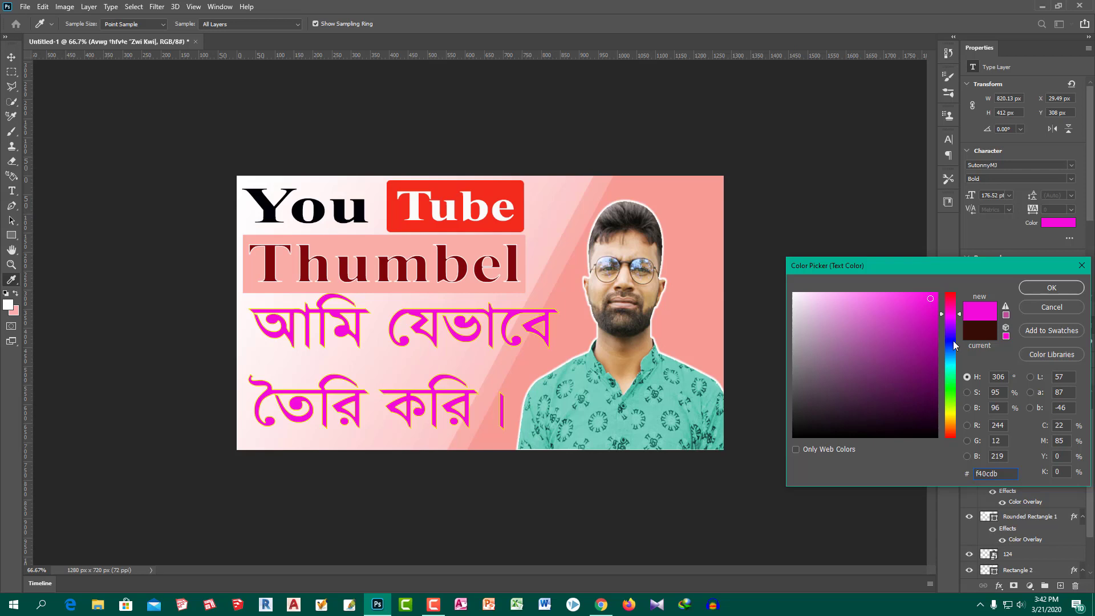
pyautogui.click(952, 340)
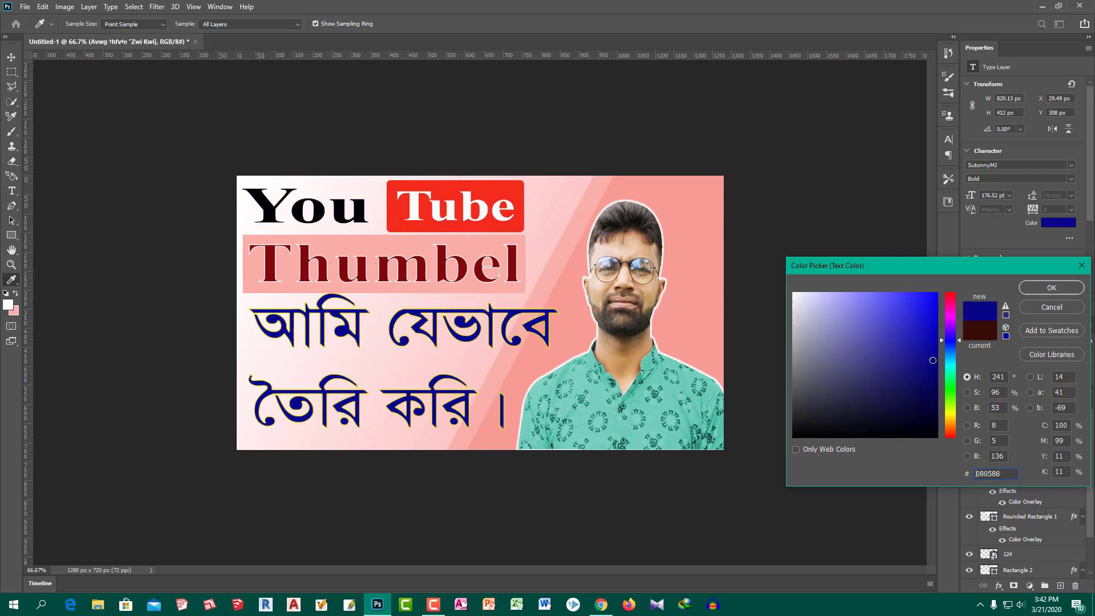
pyautogui.click(931, 346)
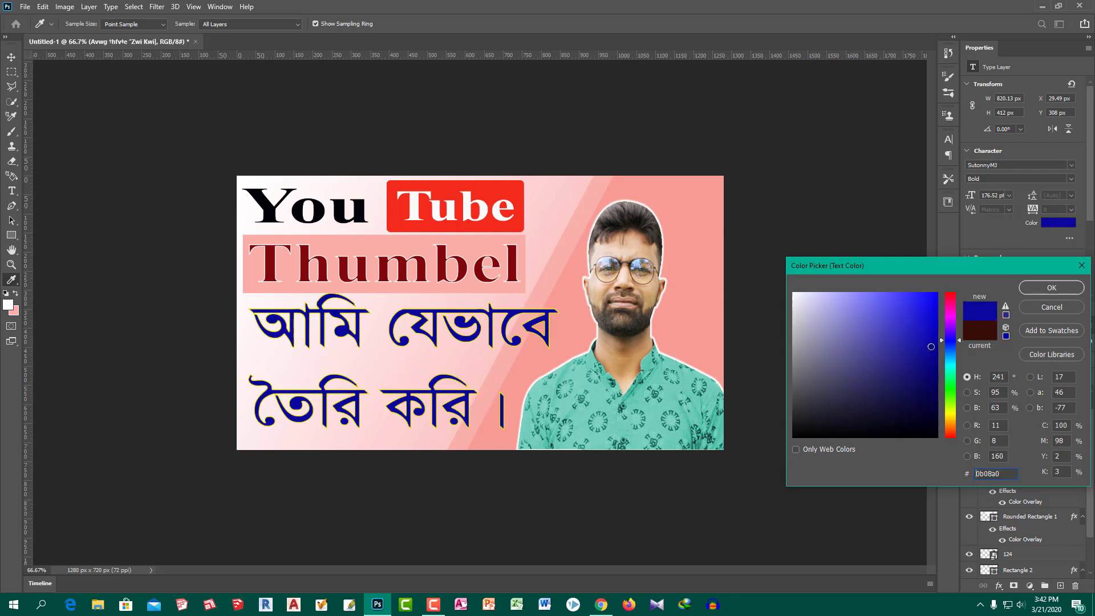
pyautogui.click(1049, 289)
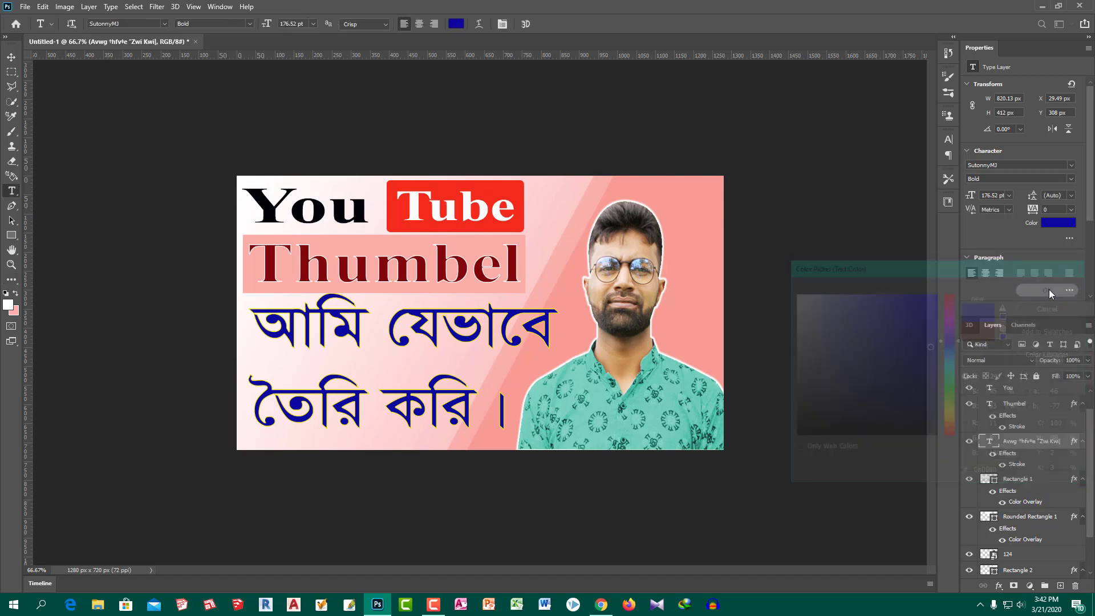
# Hide the yellow Stroke effect on the Bengali text layer.
pyautogui.click(1003, 465)
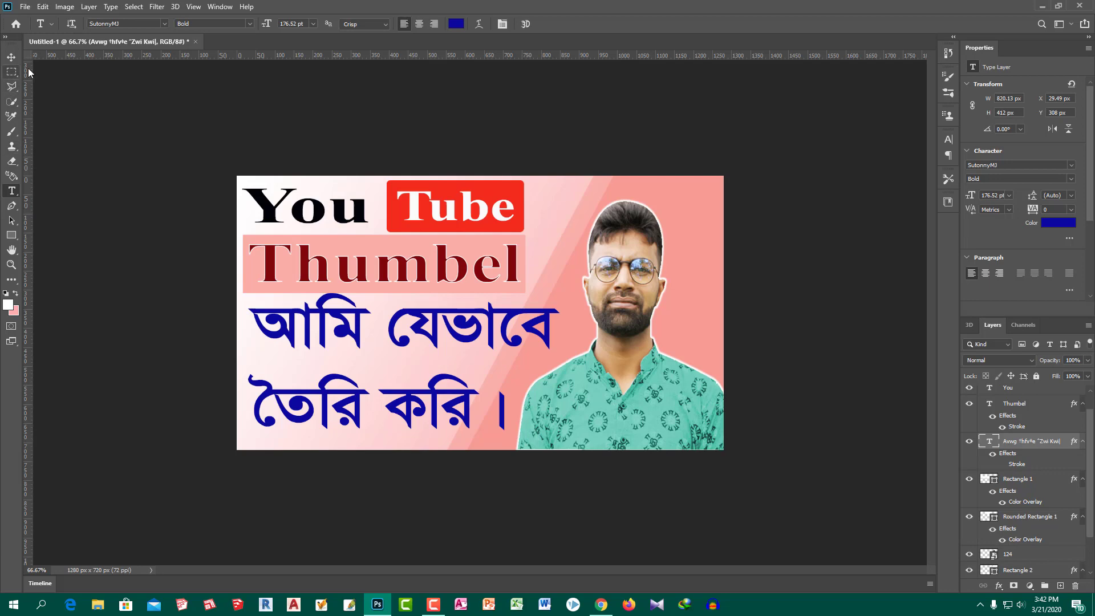
pyautogui.click(26, 7)
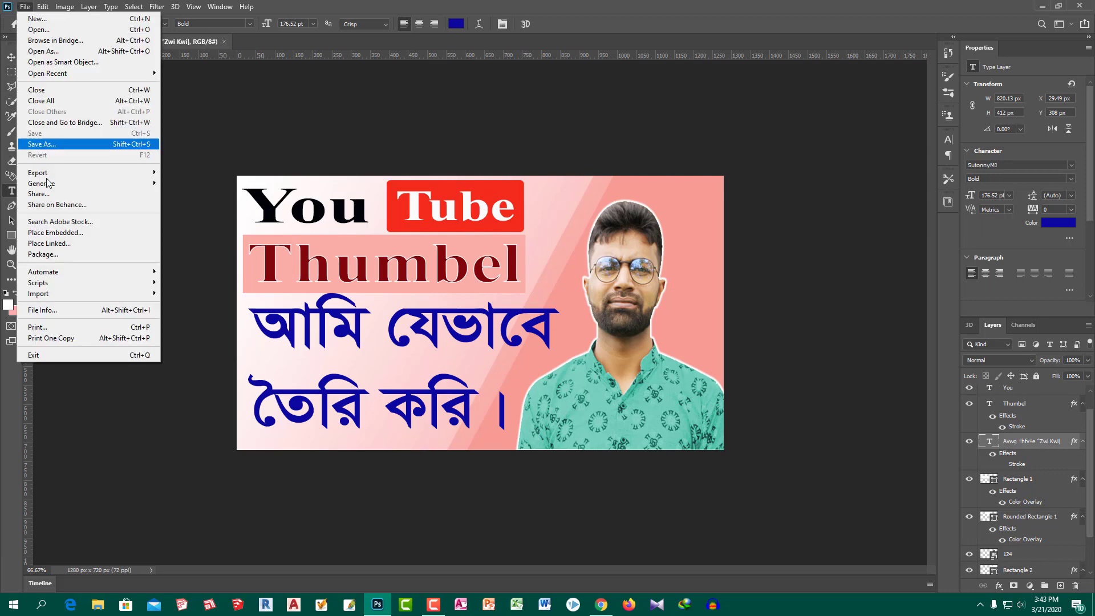
# Save the thumbnail as JPEG 'youtube thumbel', accepting the default JPEG options.
pyautogui.click(43, 144)
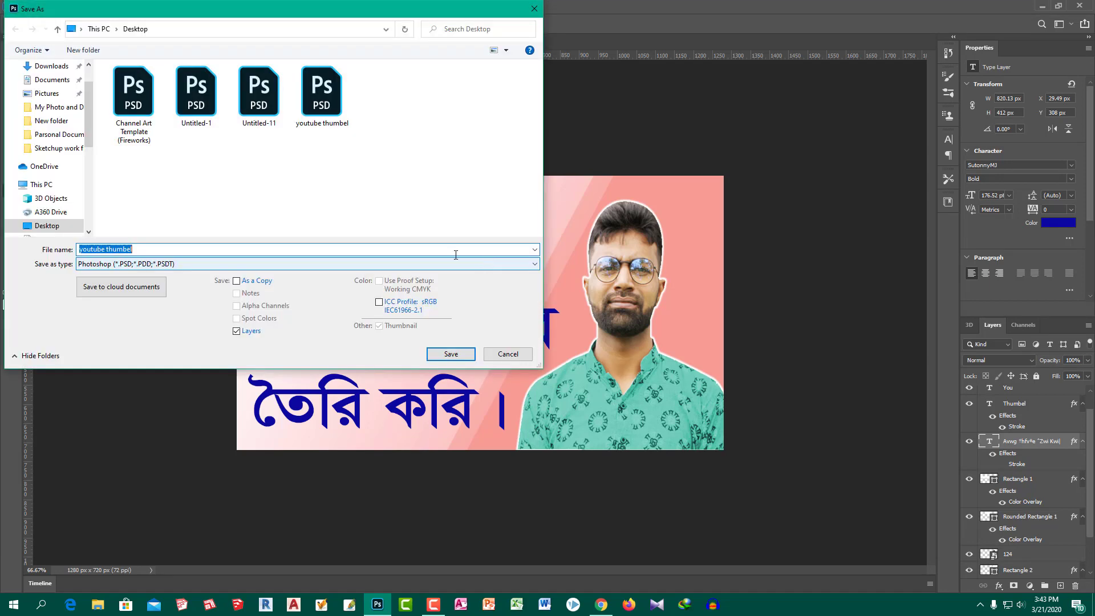
pyautogui.click(177, 264)
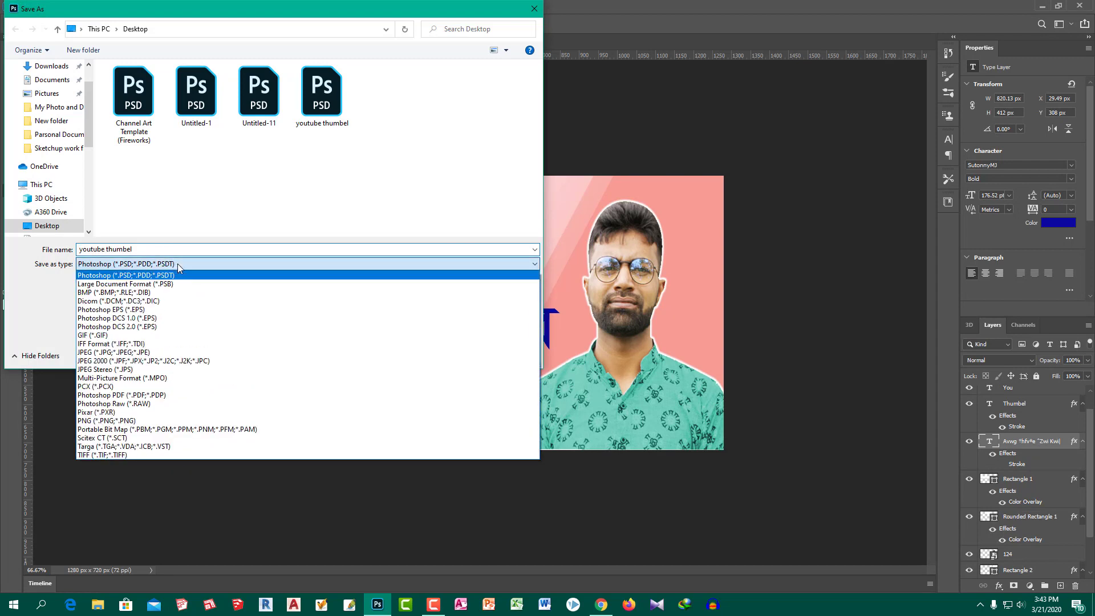
pyautogui.click(166, 351)
pyautogui.click(451, 354)
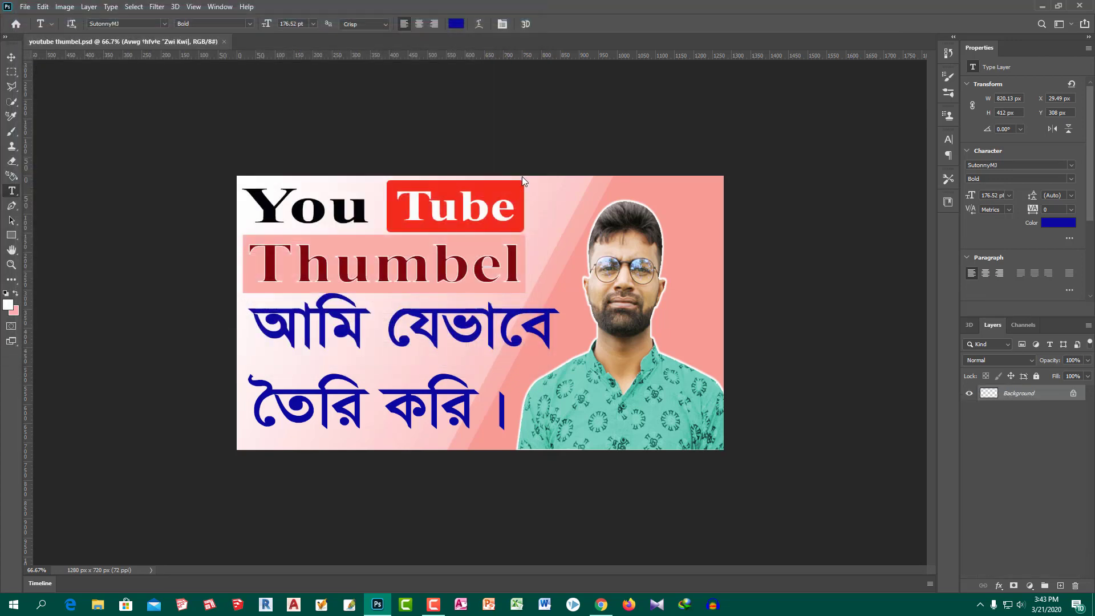
pyautogui.click(600, 149)
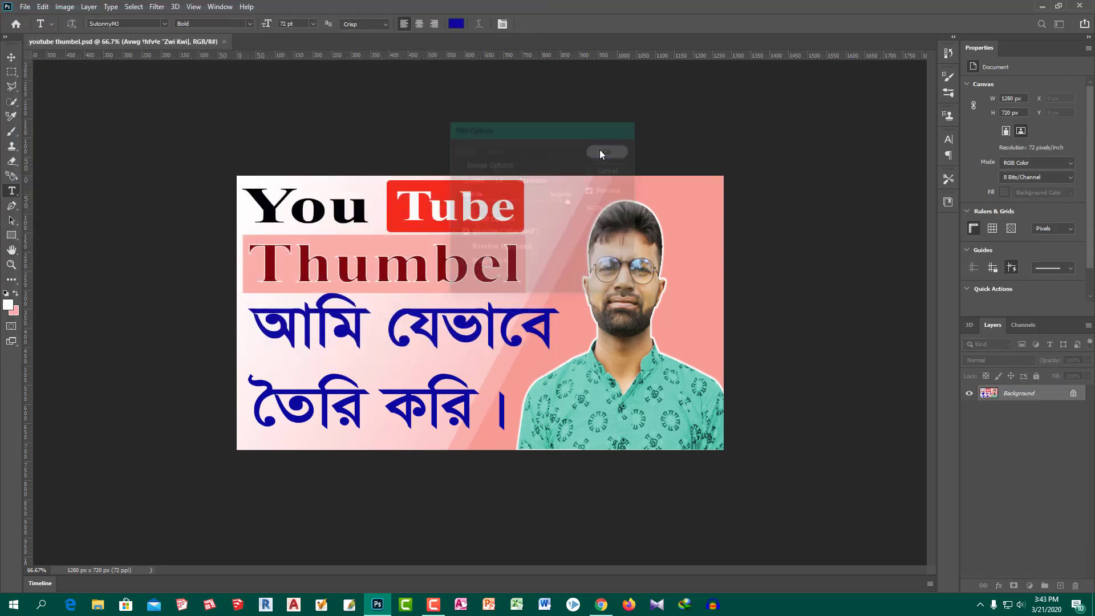
# Minimize Photoshop, refresh the desktop, and open youtube thumbel.jpg in Photos.
pyautogui.click(1043, 7)
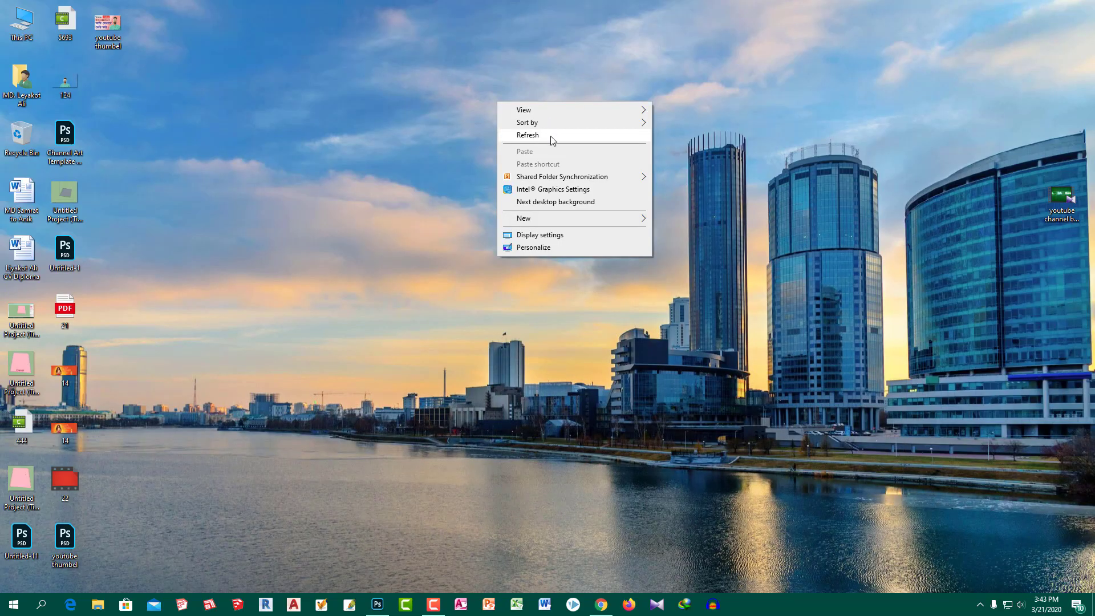
pyautogui.click(552, 134)
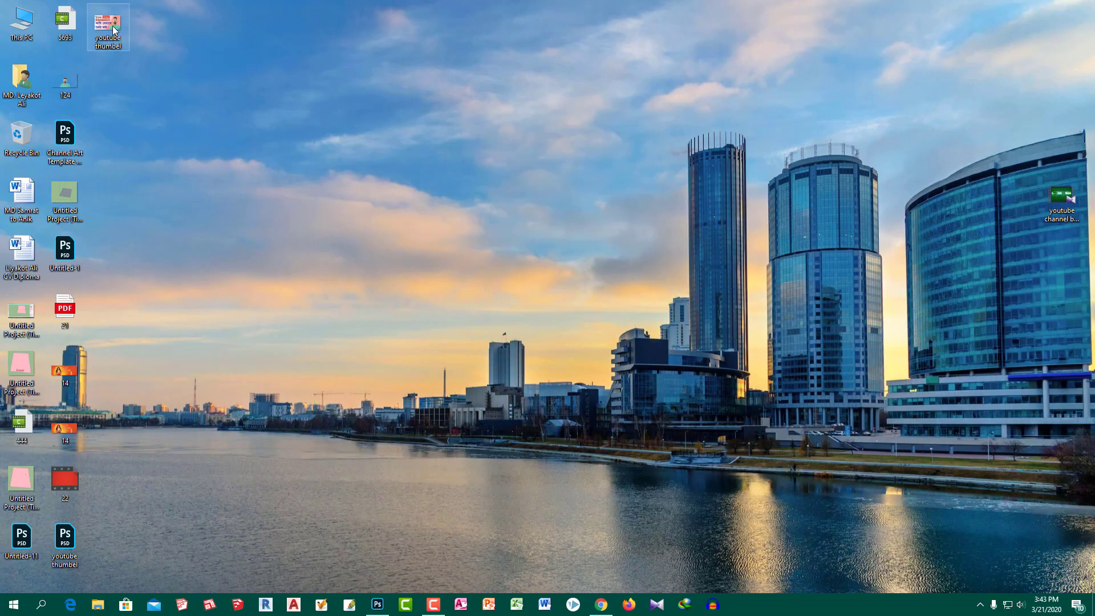
pyautogui.press('Return')
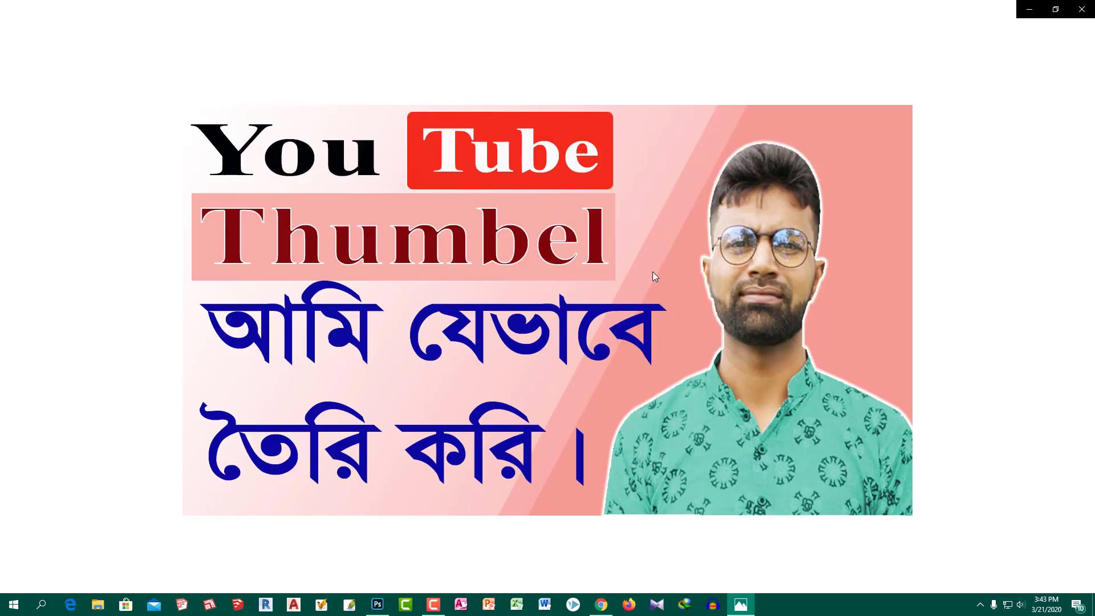